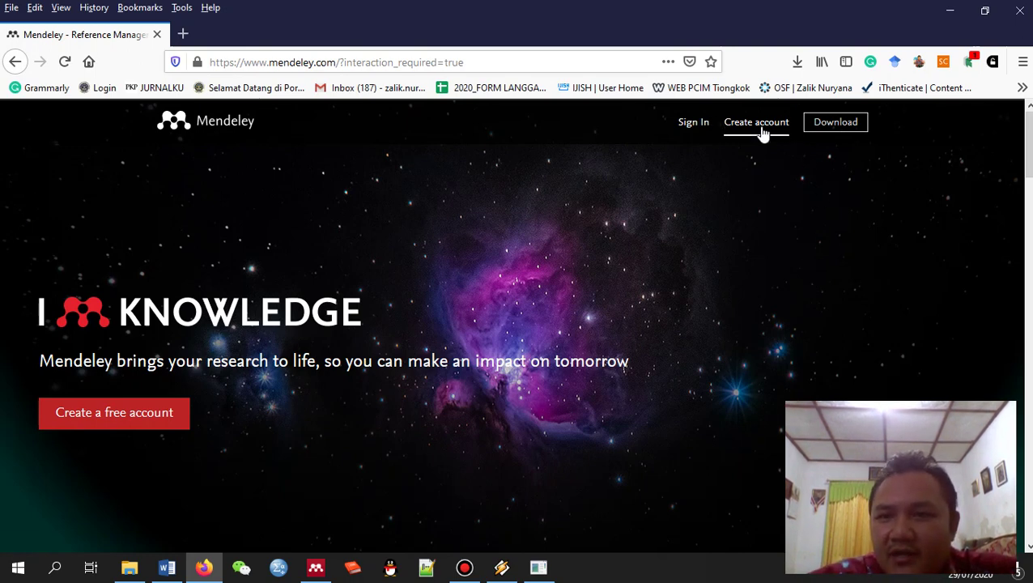
# Sign in to the Mendeley website with the account credentials and open the online library
pyautogui.click(694, 128)
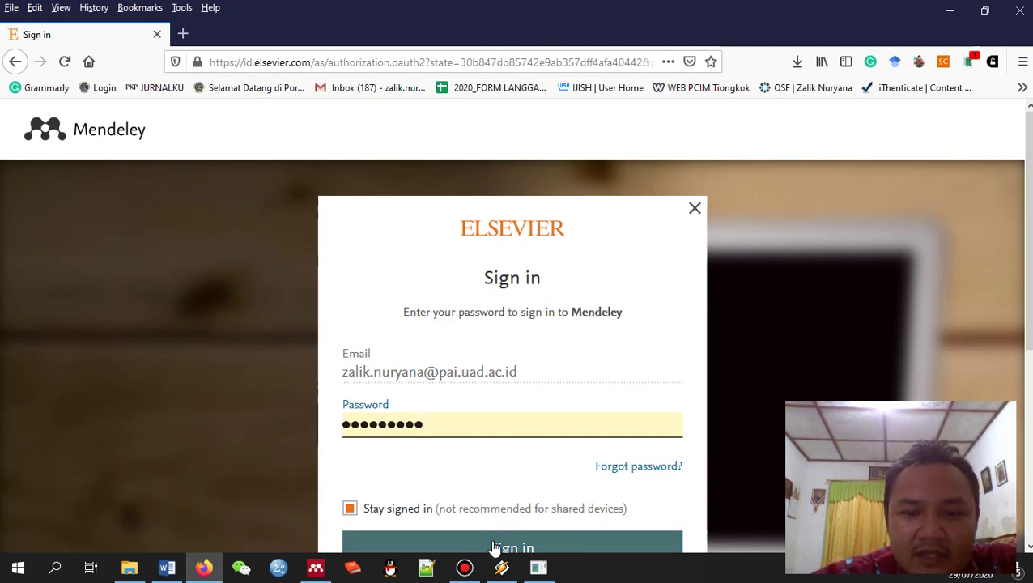
pyautogui.click(466, 547)
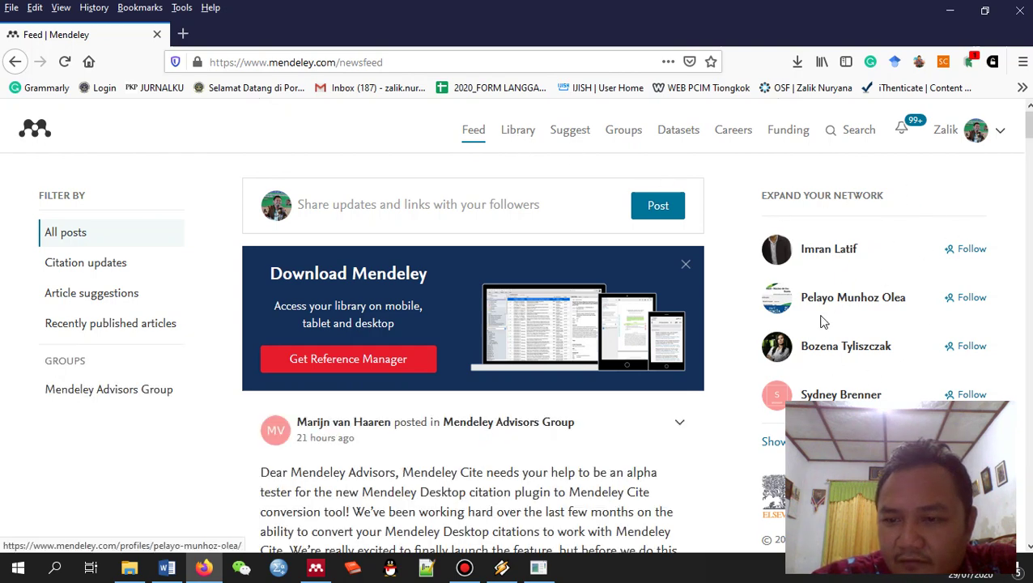
pyautogui.click(519, 134)
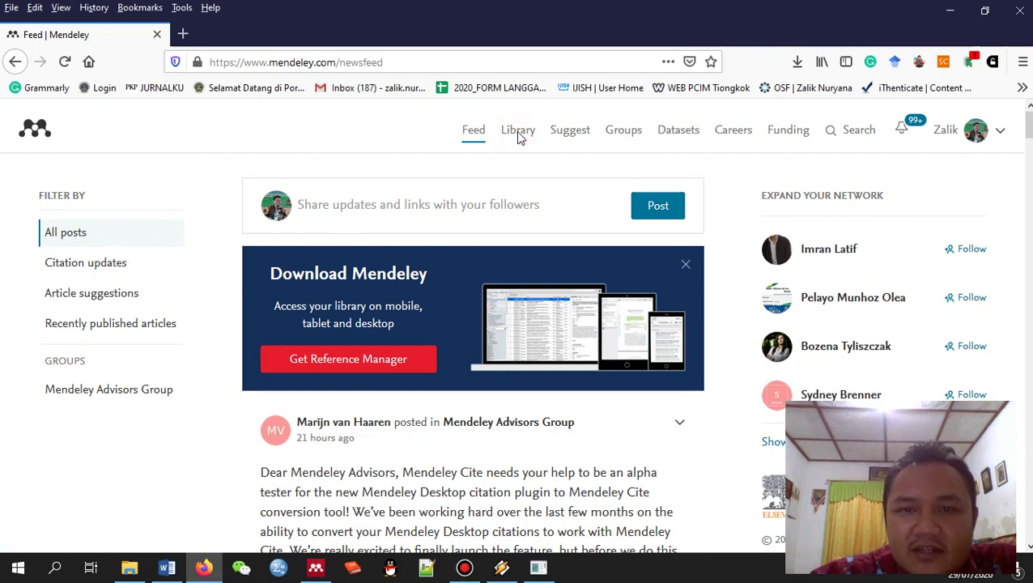
pyautogui.click(522, 131)
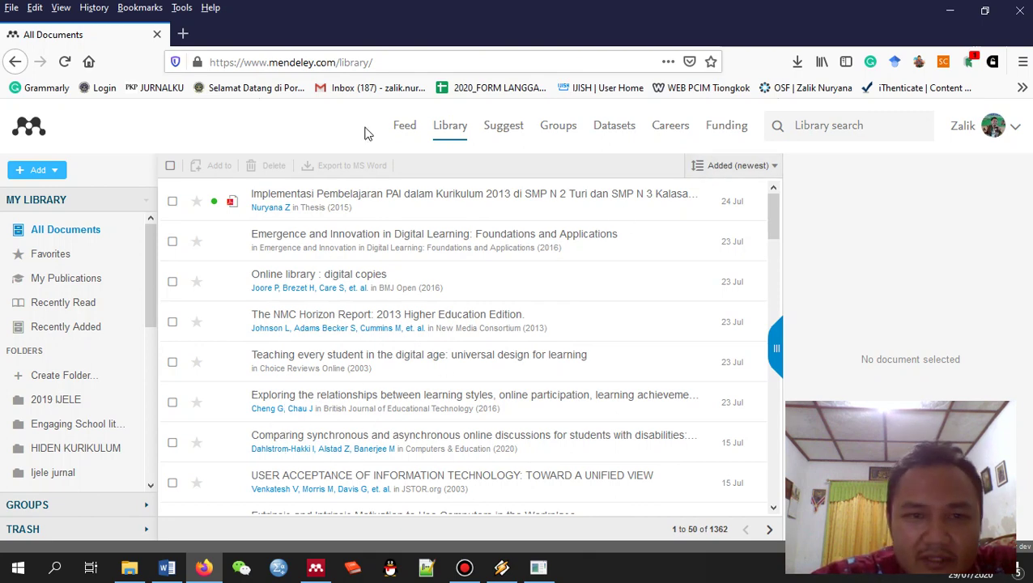
# Switch to Mendeley Desktop, clear the document search, and select the article "Trendsetter Komunikasi di Era Digital"
pyautogui.click(318, 567)
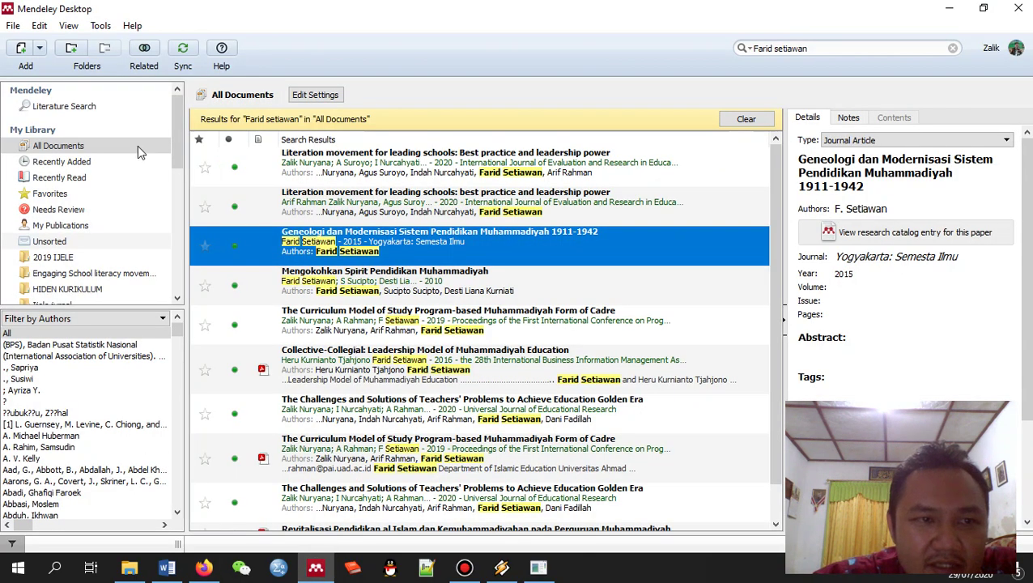
pyautogui.click(953, 47)
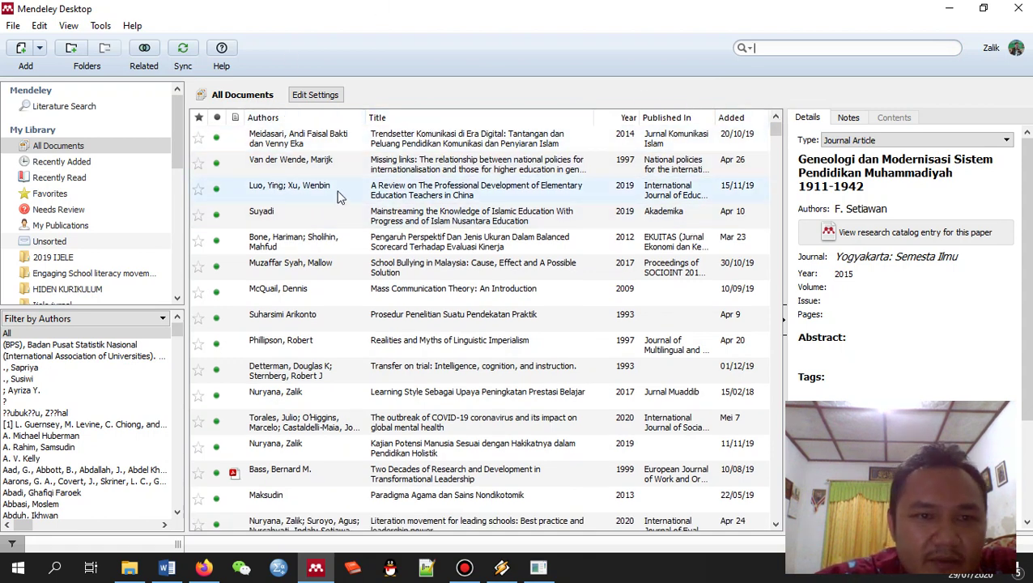
pyautogui.click(415, 134)
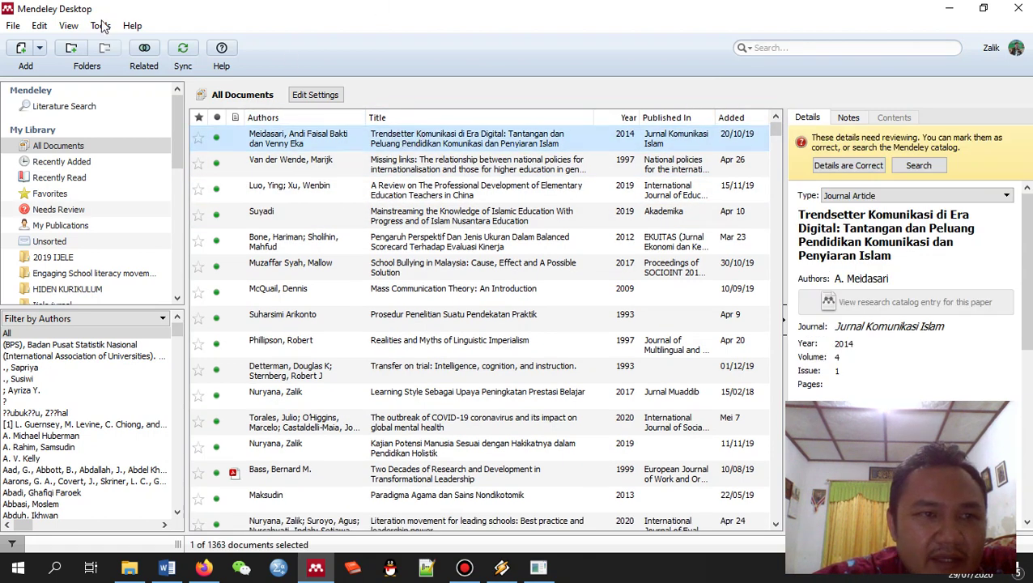
pyautogui.click(13, 26)
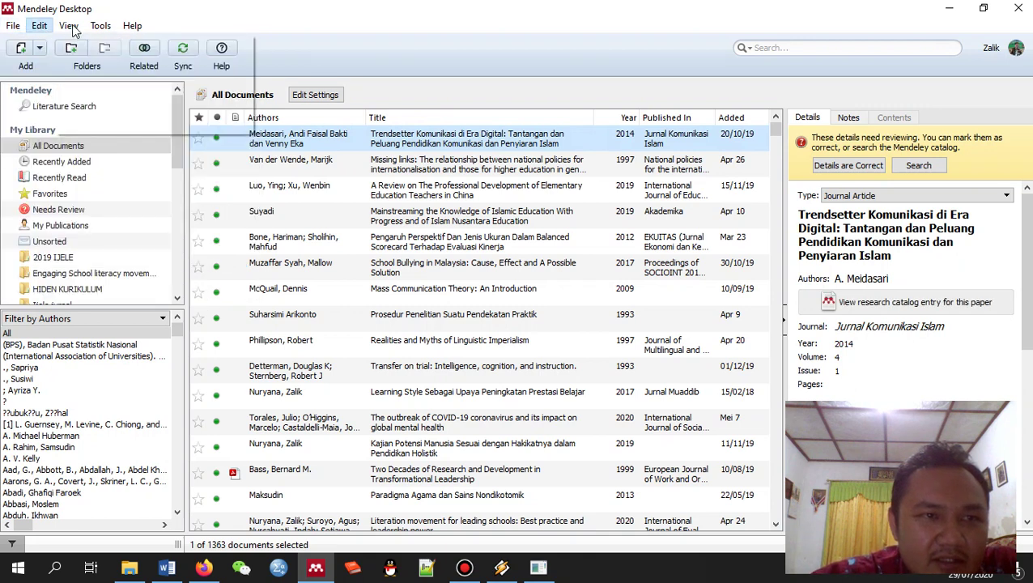
pyautogui.moveTo(102, 31)
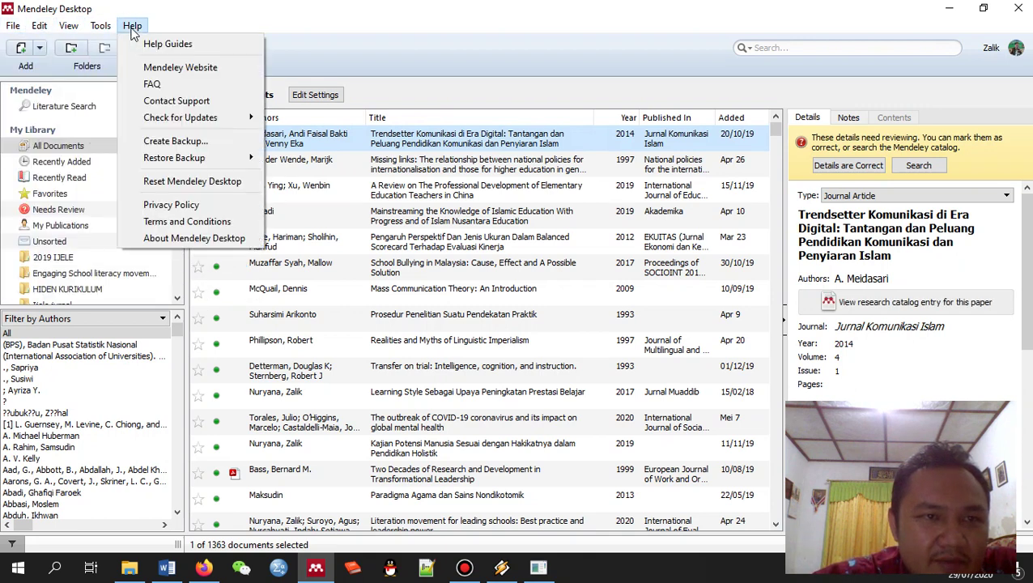
pyautogui.press('Escape')
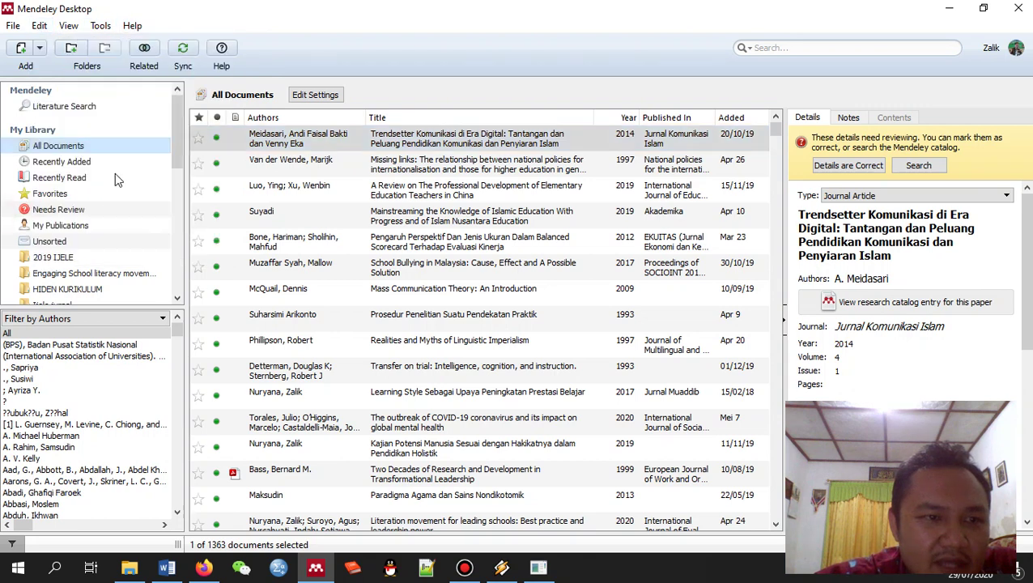
pyautogui.scroll(-2, 53, 174)
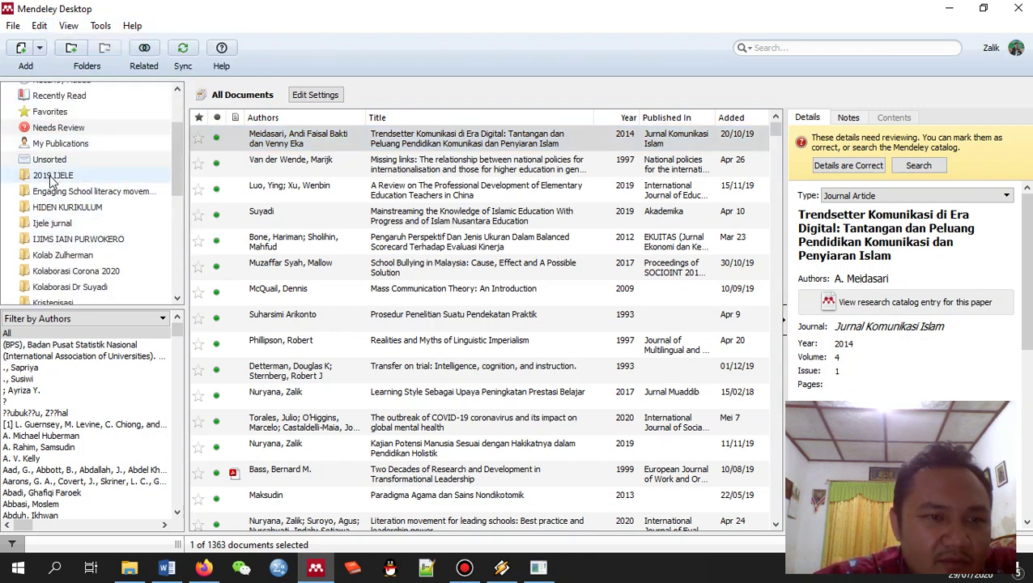
pyautogui.scroll(-10, 53, 186)
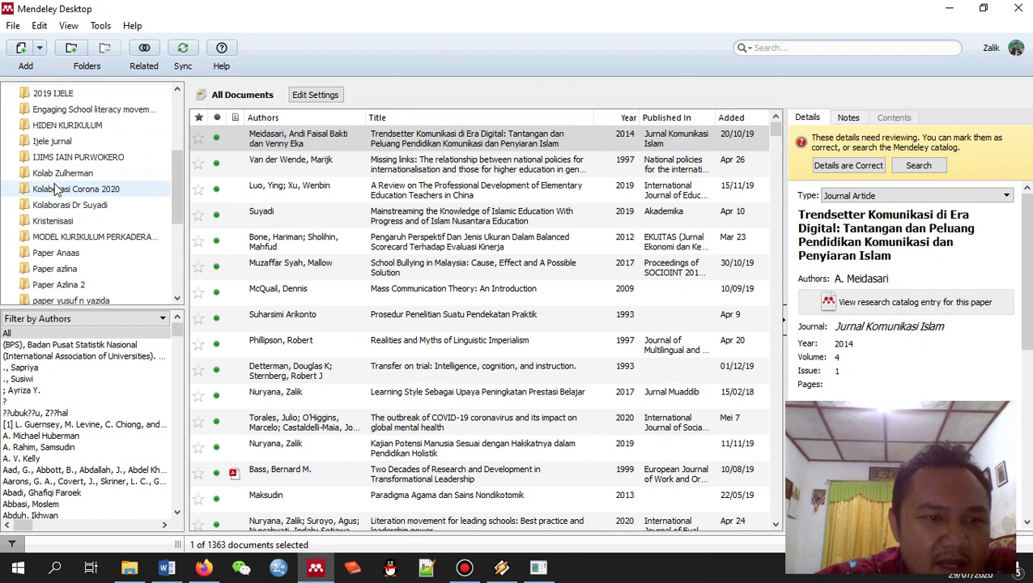
pyautogui.scroll(10, 71, 229)
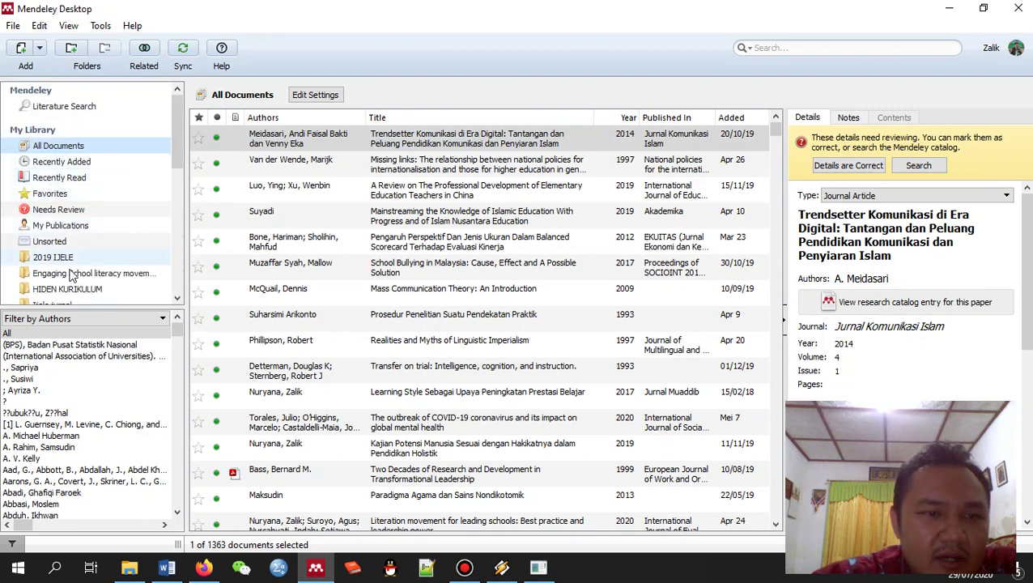
# Import the "Referensi Self Esteem" folder from "8. Systematic Review Tugas Kul China", under "Bismillah Scopus" in "4. TULISAN DI GOOGLE SCHOOLER" on drive E:, including subfolders
pyautogui.click(18, 26)
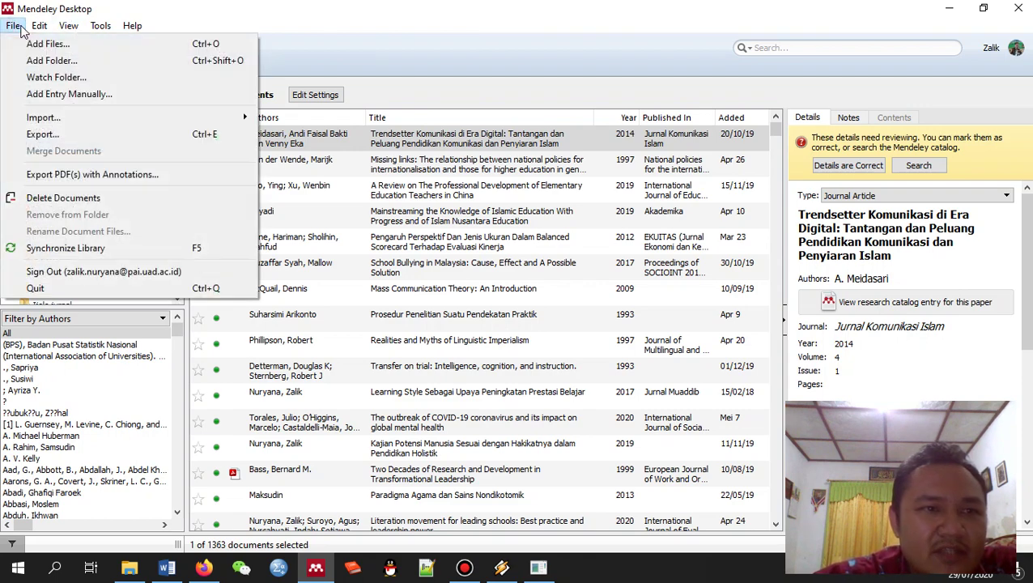
pyautogui.click(47, 61)
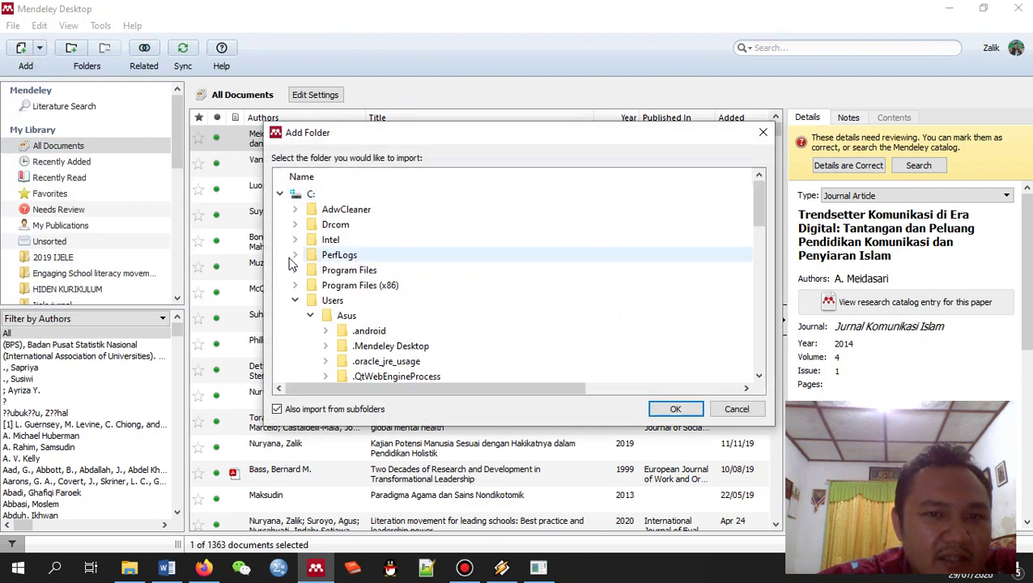
pyautogui.scroll(-1, 465, 295)
pyautogui.click(294, 255)
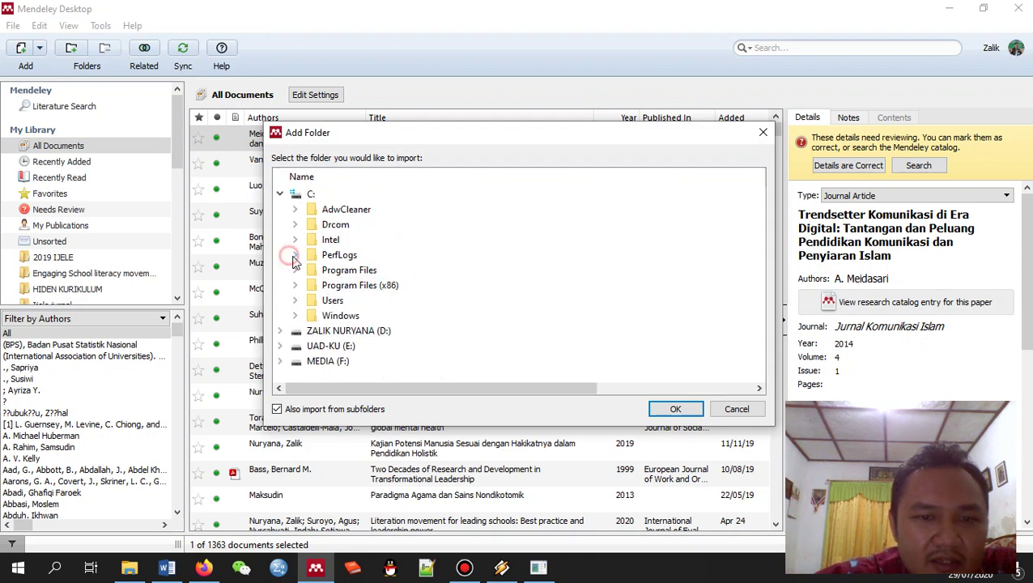
pyautogui.click(279, 346)
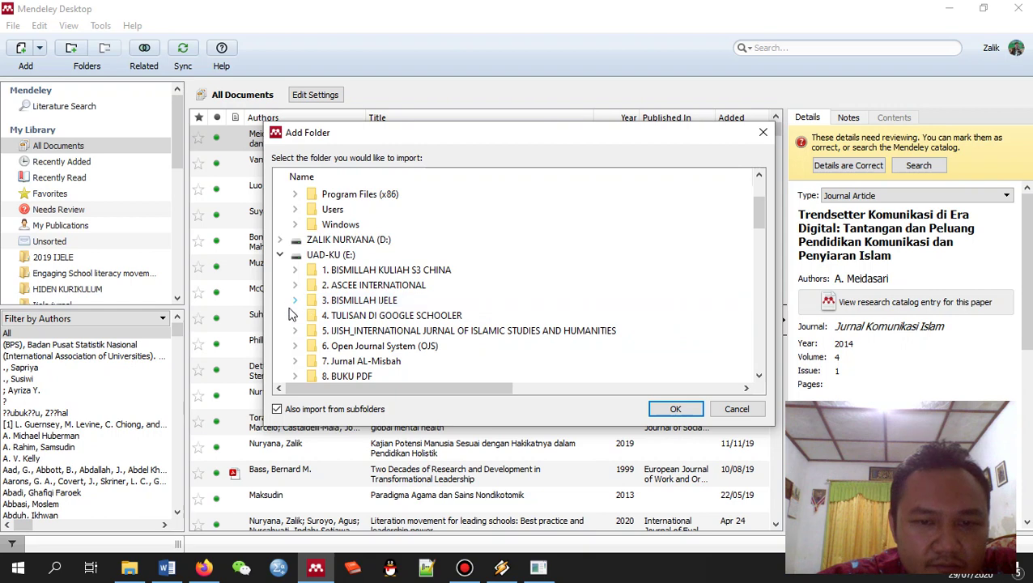
pyautogui.click(296, 315)
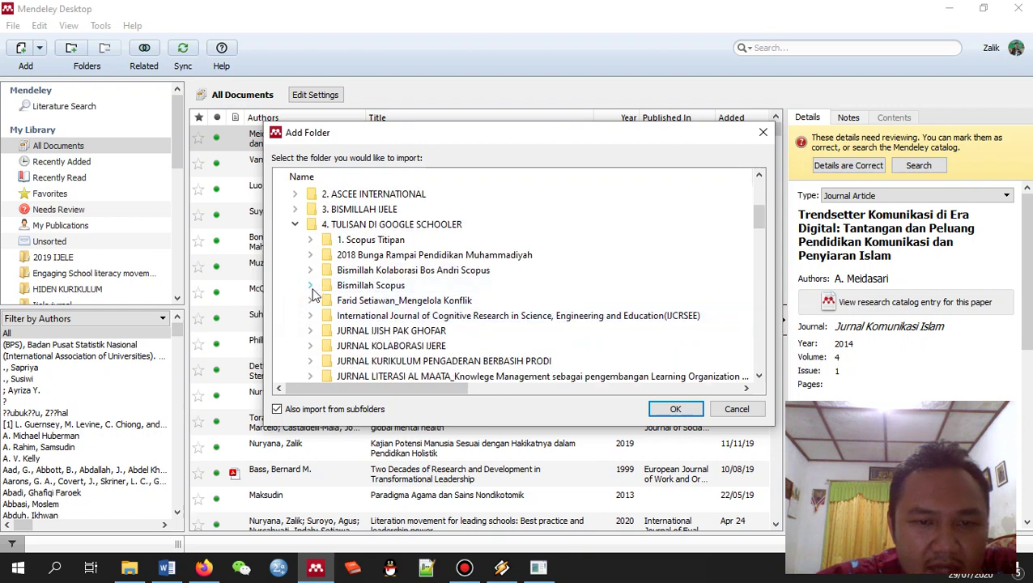
pyautogui.click(312, 287)
pyautogui.scroll(-3, 556, 315)
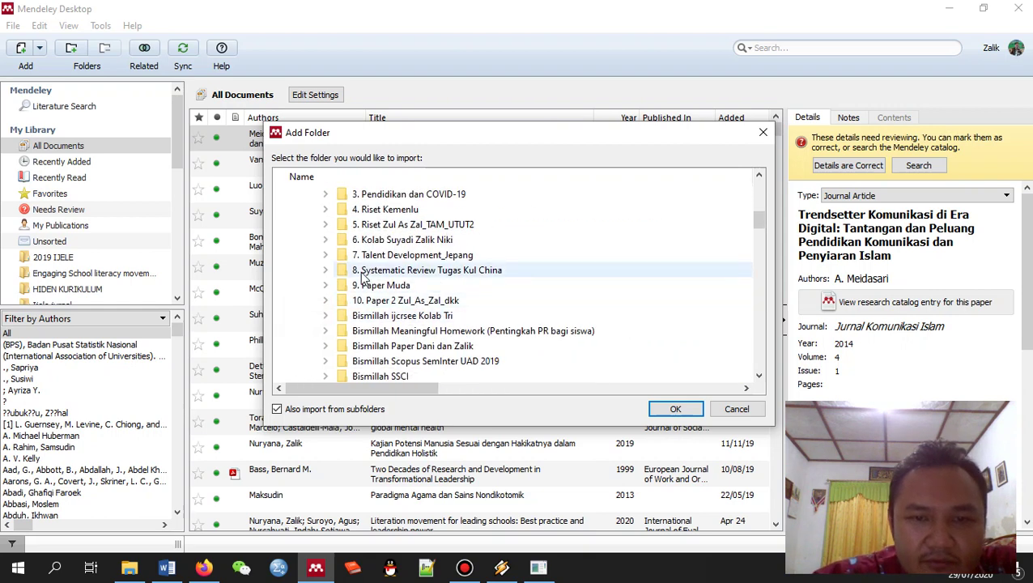
pyautogui.click(325, 270)
pyautogui.click(409, 285)
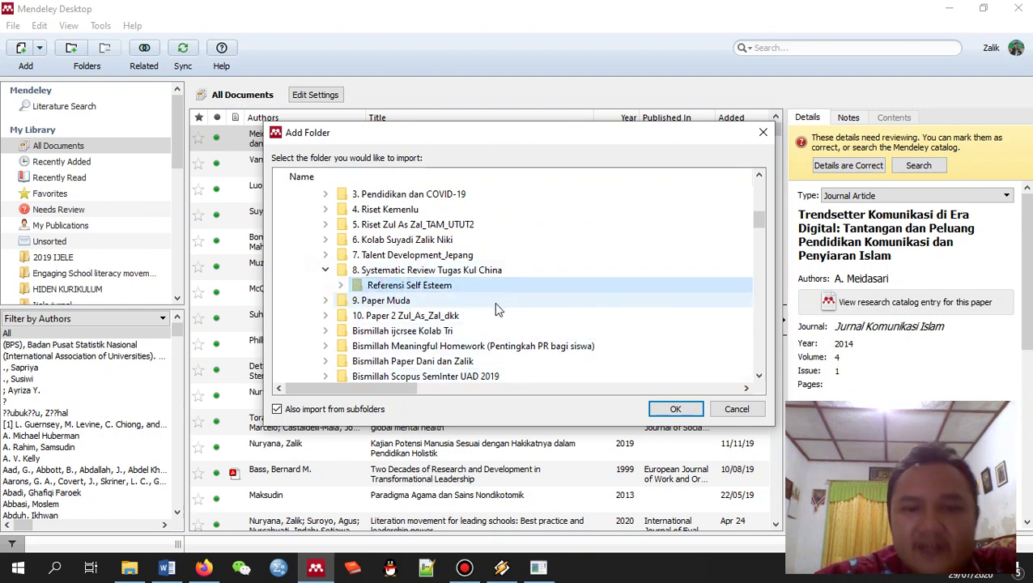
pyautogui.click(666, 410)
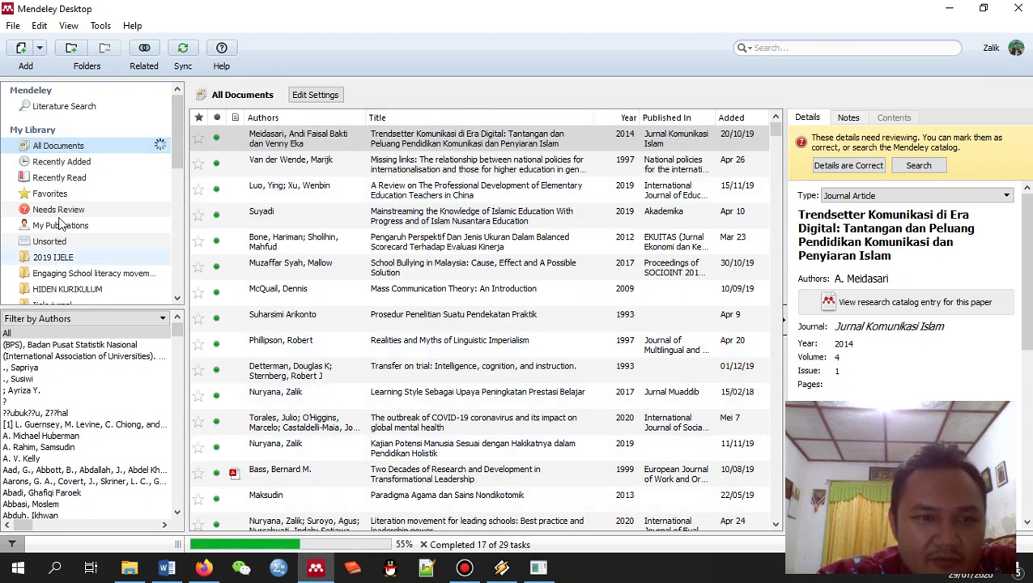
# Open the "Self Esteem Reference" folder and review the details of the article "Social class, occupational conditions, and self-esteem"
pyautogui.scroll(-10, 110, 196)
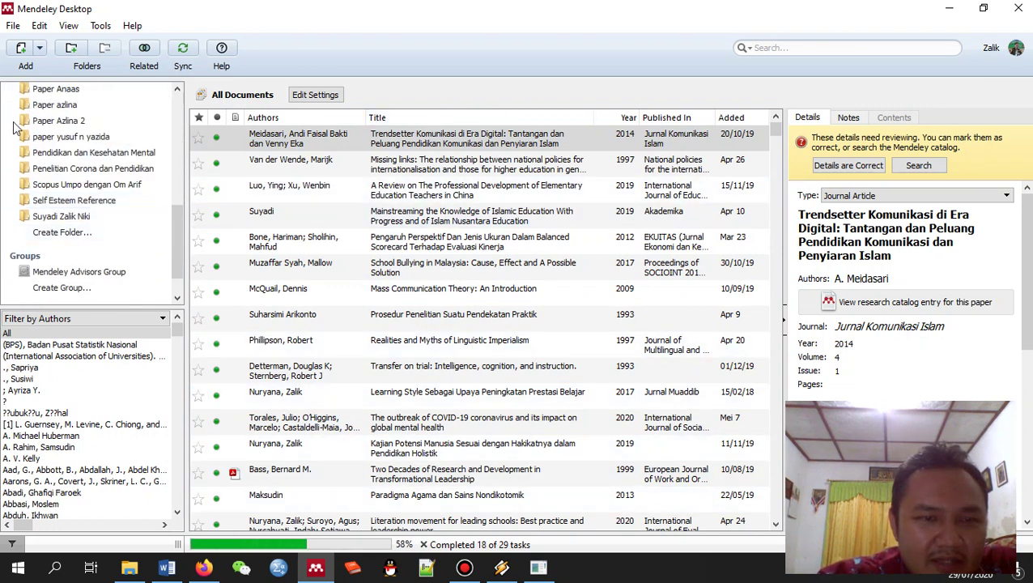
pyautogui.click(70, 201)
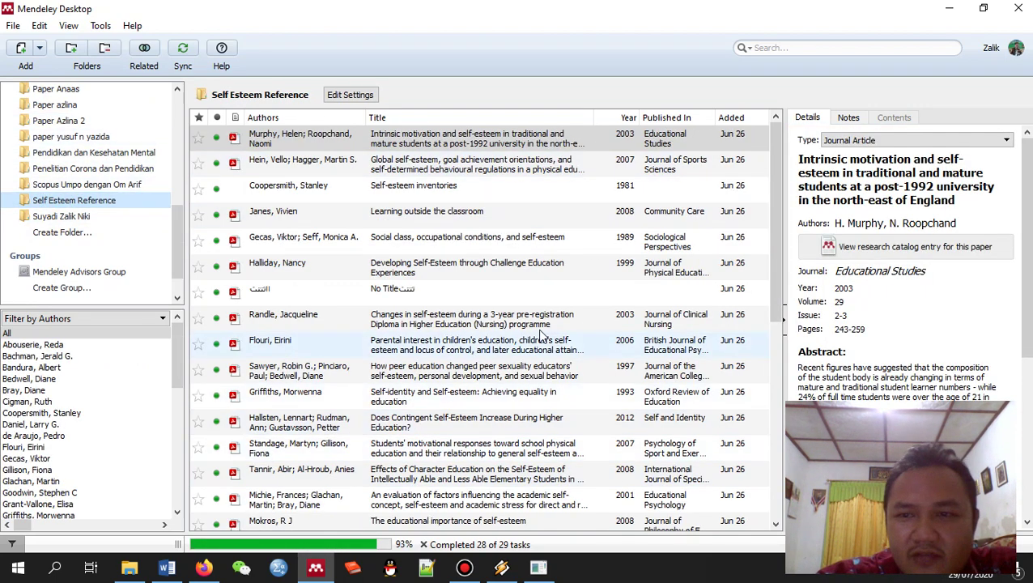
pyautogui.hotkey('ctrl', 'a')
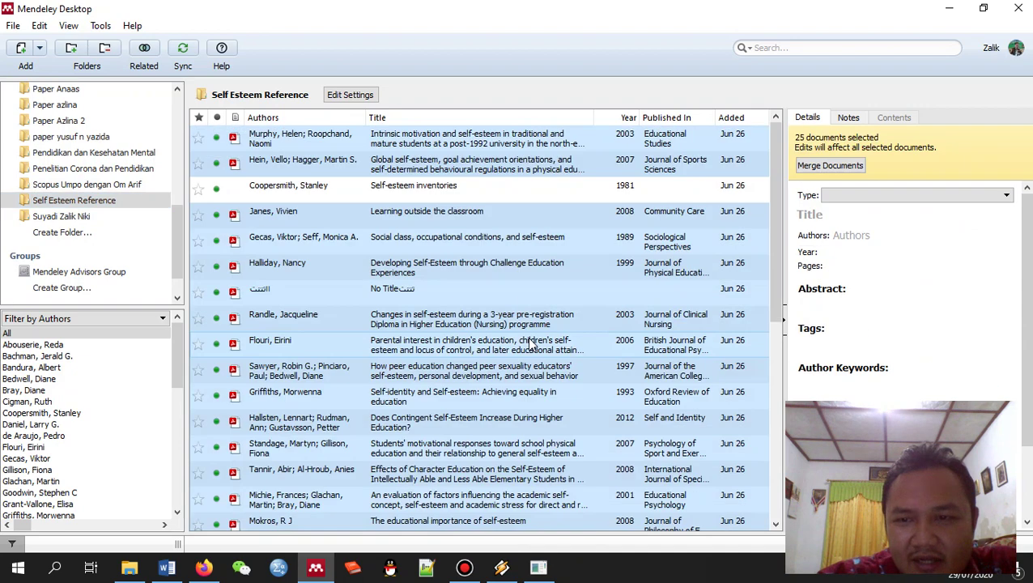
pyautogui.click(421, 191)
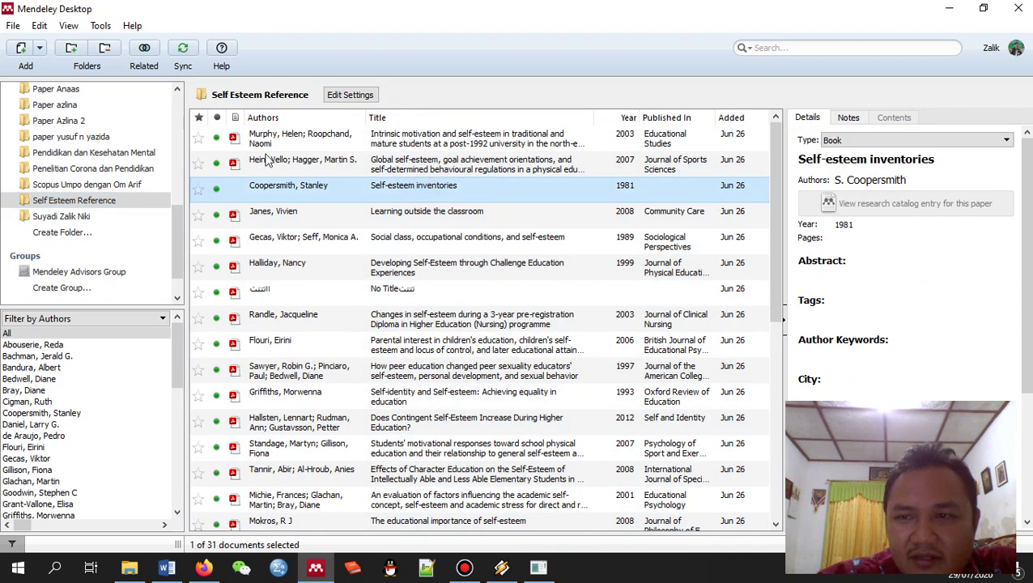
pyautogui.click(462, 237)
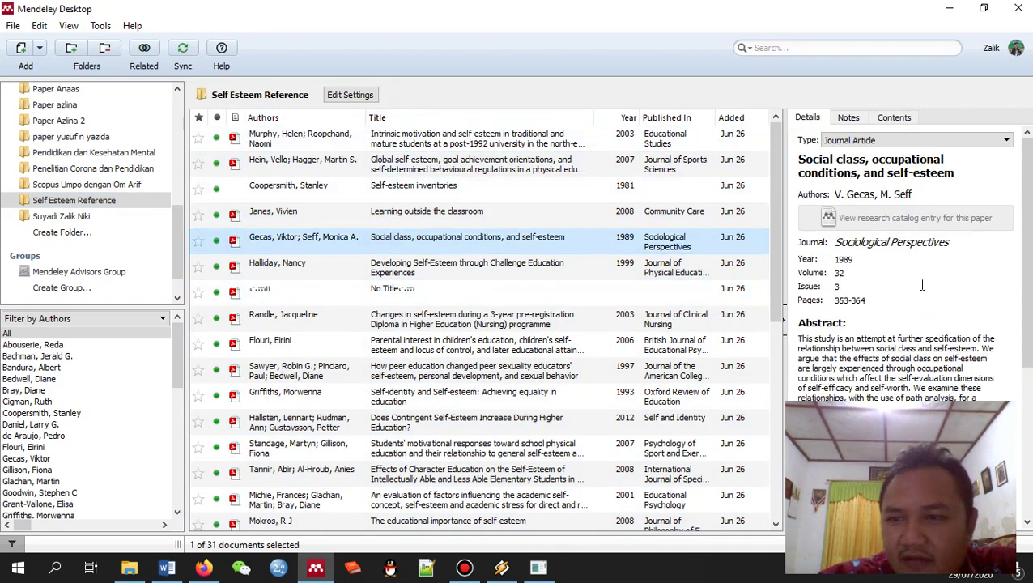
pyautogui.scroll(-5, 921, 285)
pyautogui.scroll(5, 921, 277)
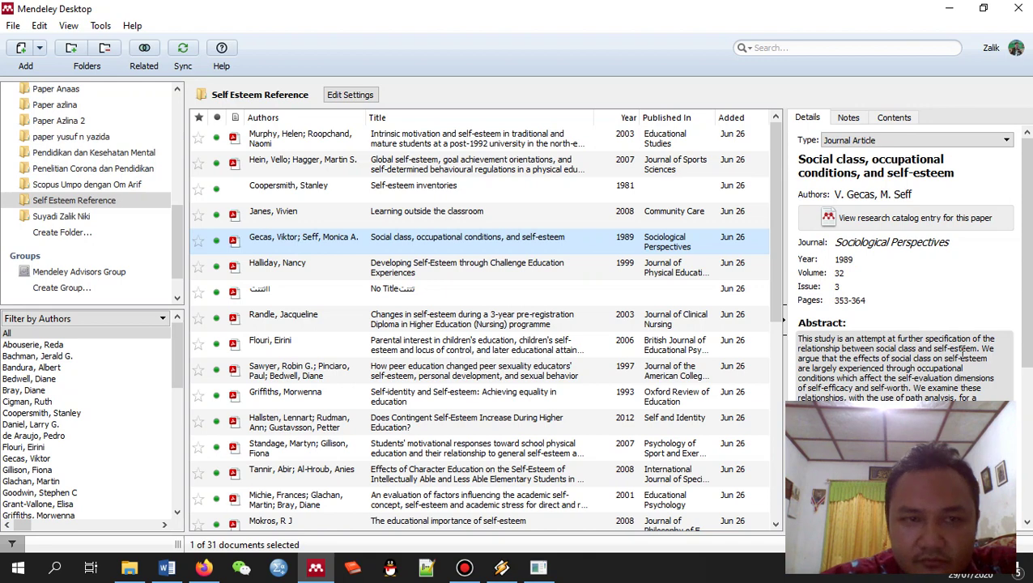
pyautogui.click(101, 26)
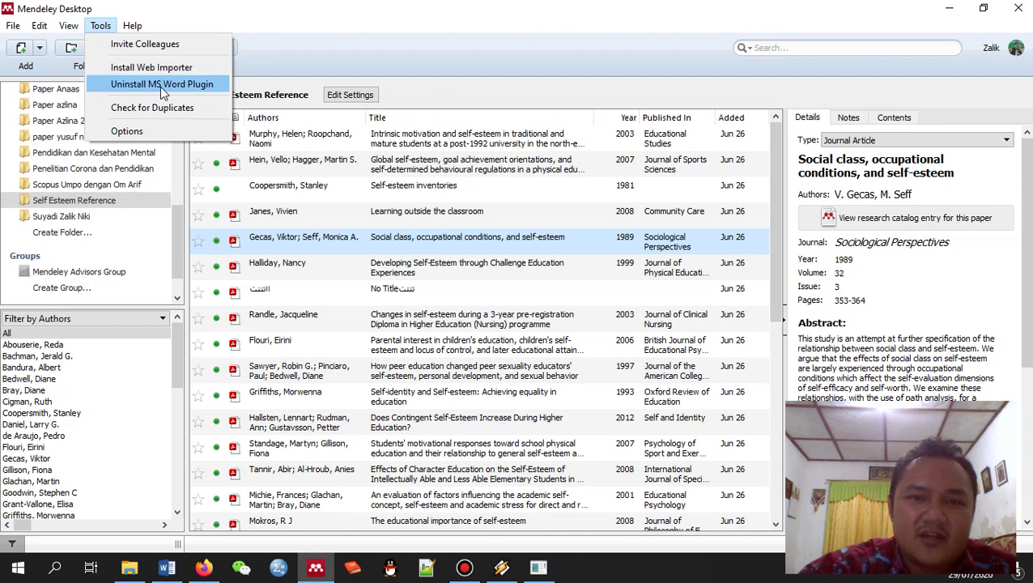
pyautogui.click(346, 56)
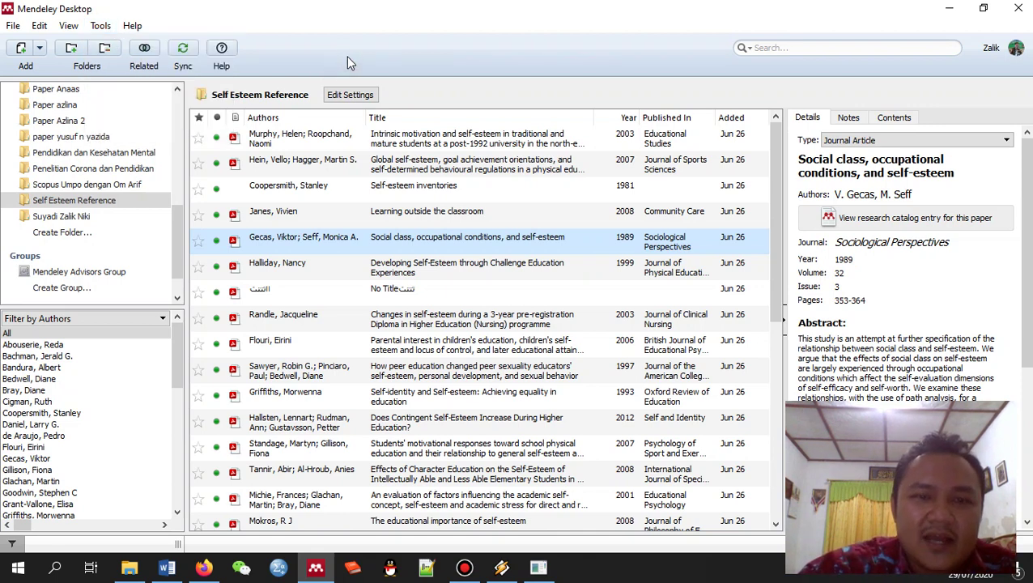
# Switch to Word and start the Pendahuluan paragraph in regular text with "Pendidikan di Indonesia tidak terlepas dari berbagai masalah, mulai dari penyerapan"
pyautogui.click(166, 566)
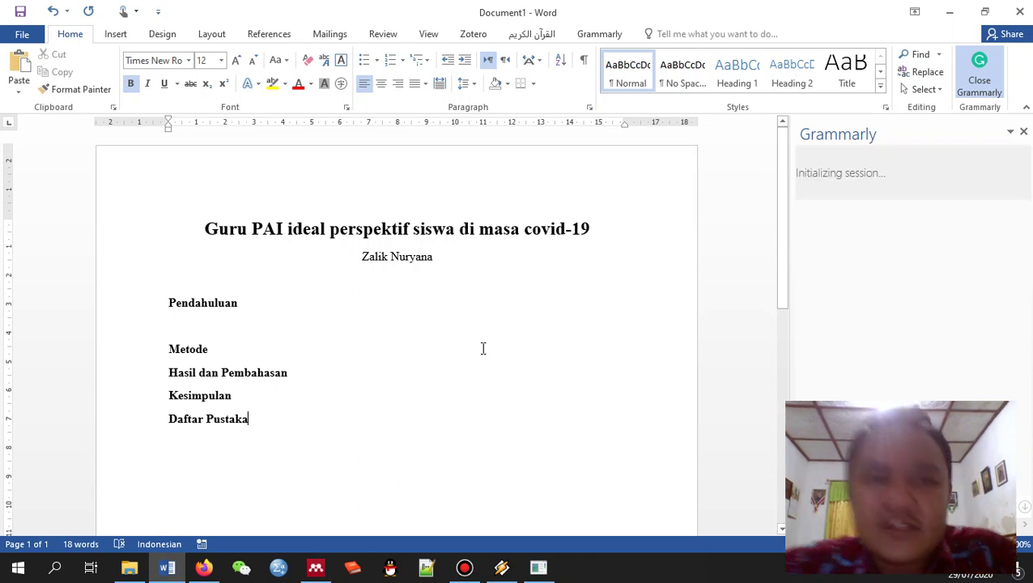
pyautogui.click(325, 334)
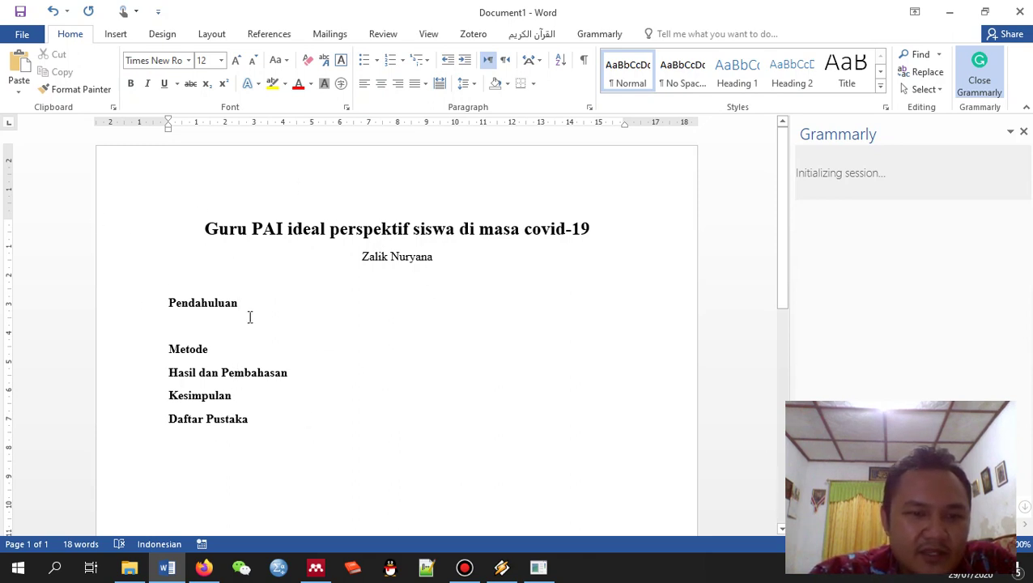
pyautogui.press('Return')
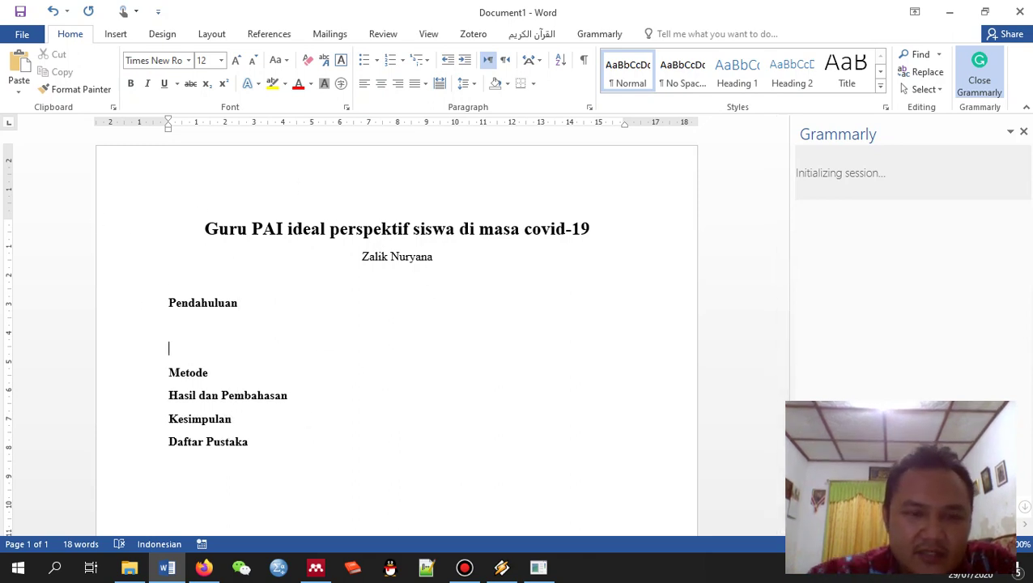
pyautogui.click(212, 325)
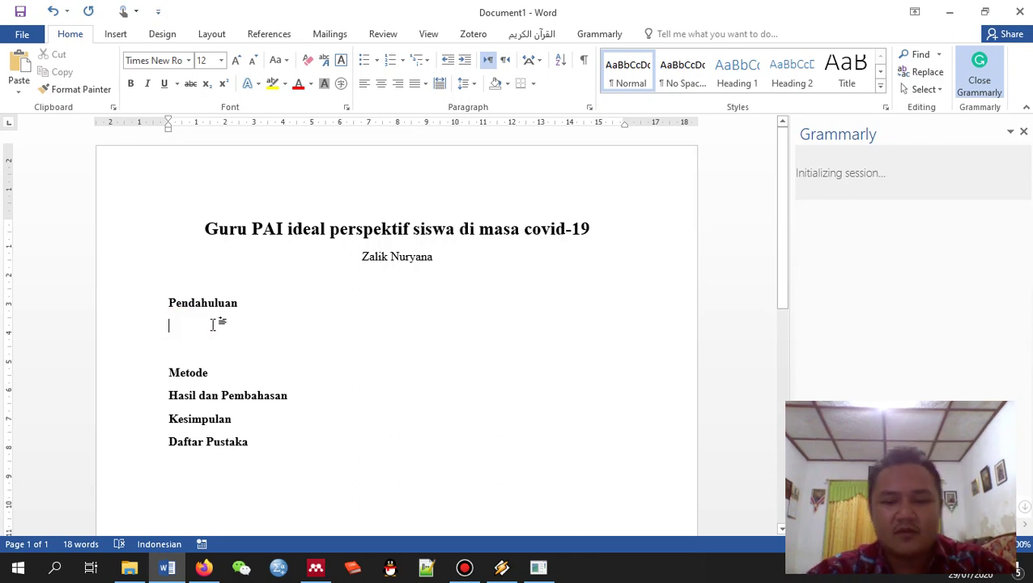
pyautogui.write('Pendidika')
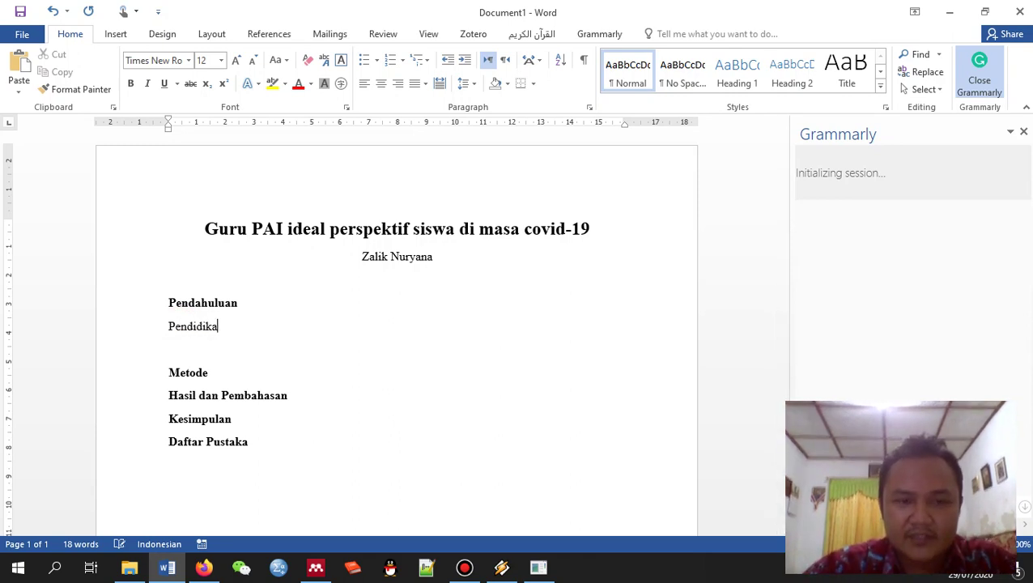
pyautogui.write('n di Indonesia tidak terlepas dari ber')
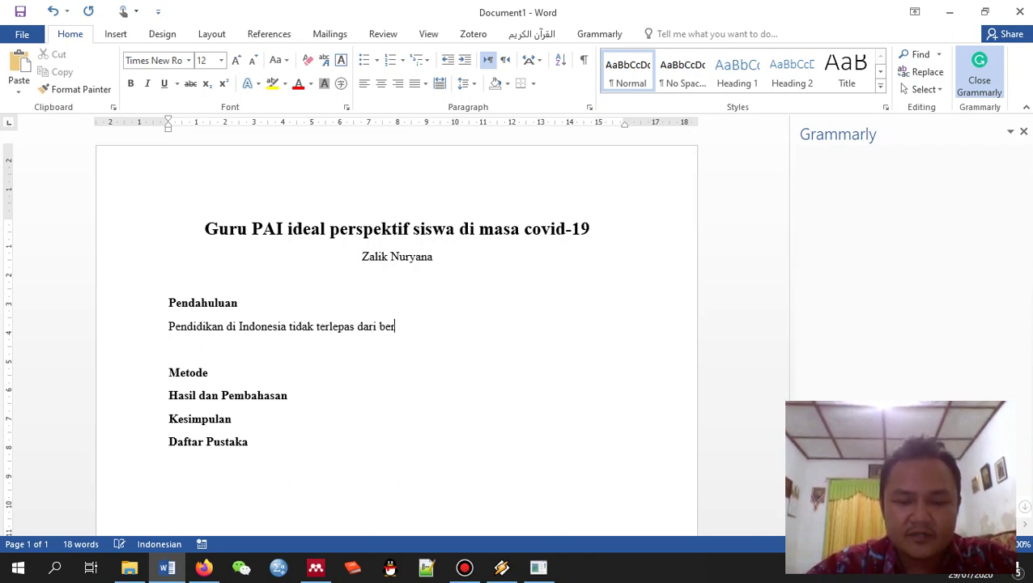
pyautogui.write('bagai masalah, mulai dari penyerapa')
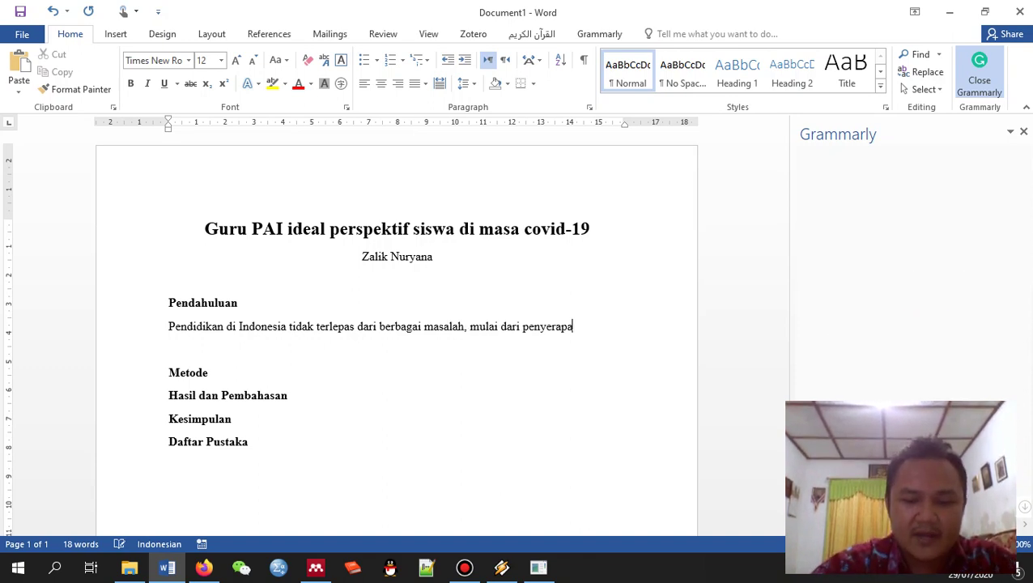
# Complete the Pendahuluan sentence with "anggaran, kesenjangan kurikulum, kesenjangan guru, dan akreditasi sekolah mewarnai permasalahan pendidikan" and a period
pyautogui.write('n, kesenjangan kurikulum, kesenjangan guru, dan akreditasi sekolah mewarnai')
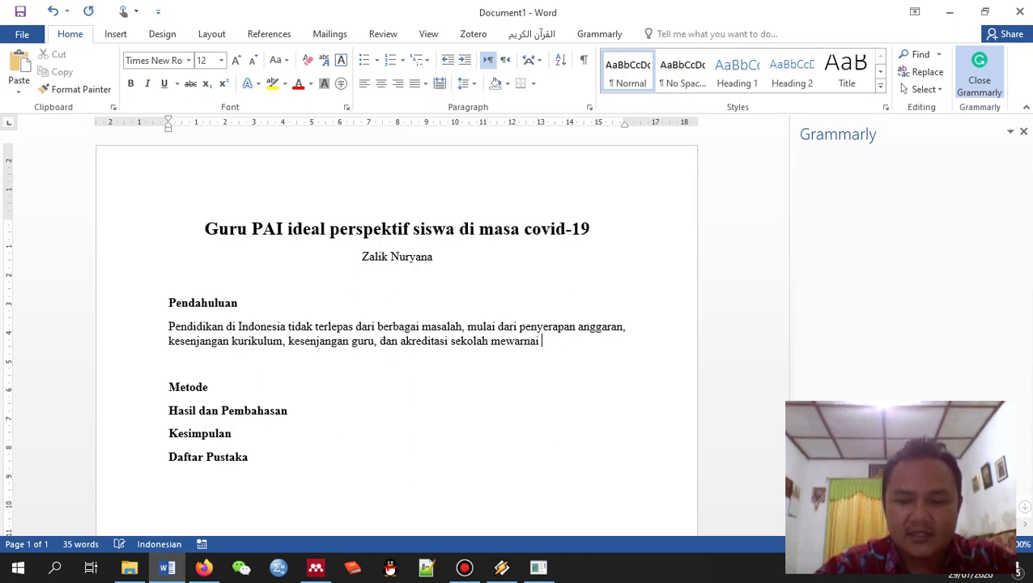
pyautogui.write('alahan ')
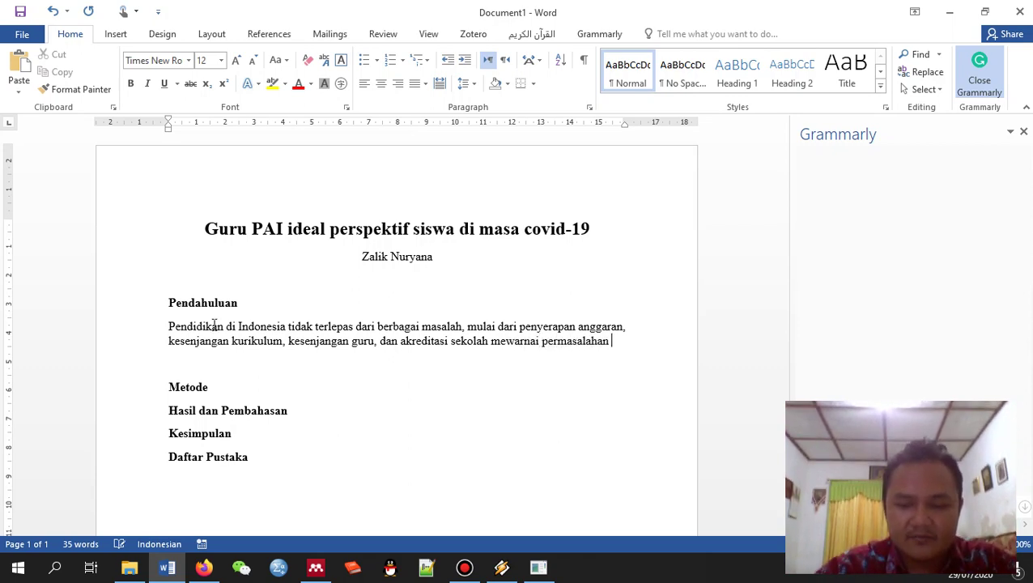
pyautogui.write('pendidikan')
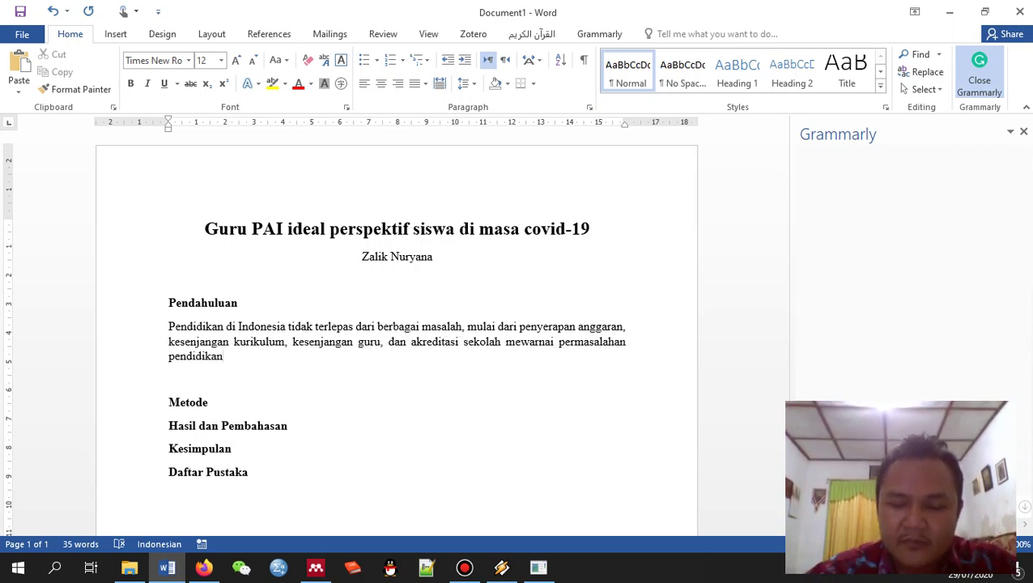
pyautogui.write('.')
# Start a Mendeley citation just before the sentence's closing period and switch to Mendeley Desktop to pick the source
pyautogui.press('Left')
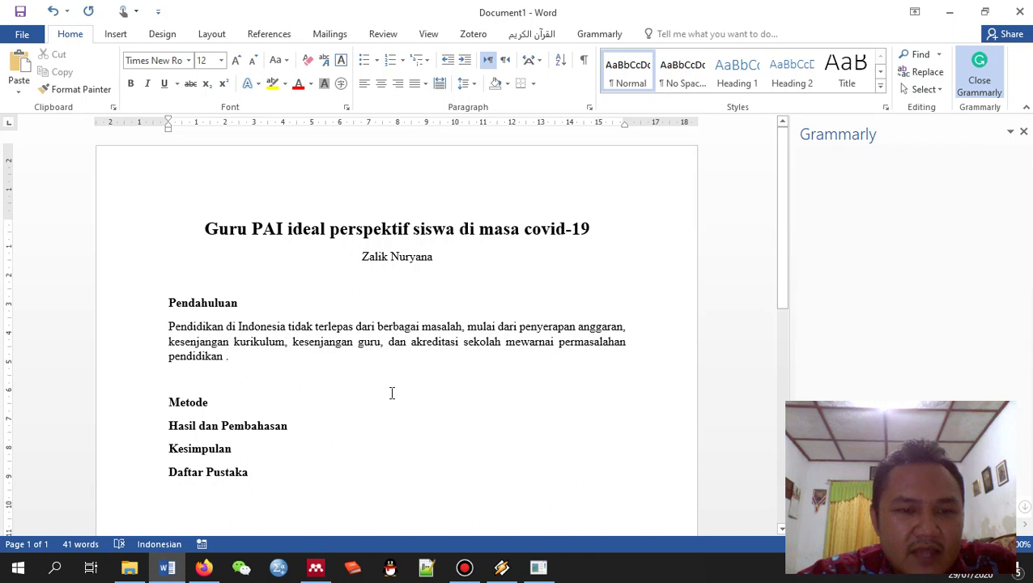
pyautogui.click(269, 35)
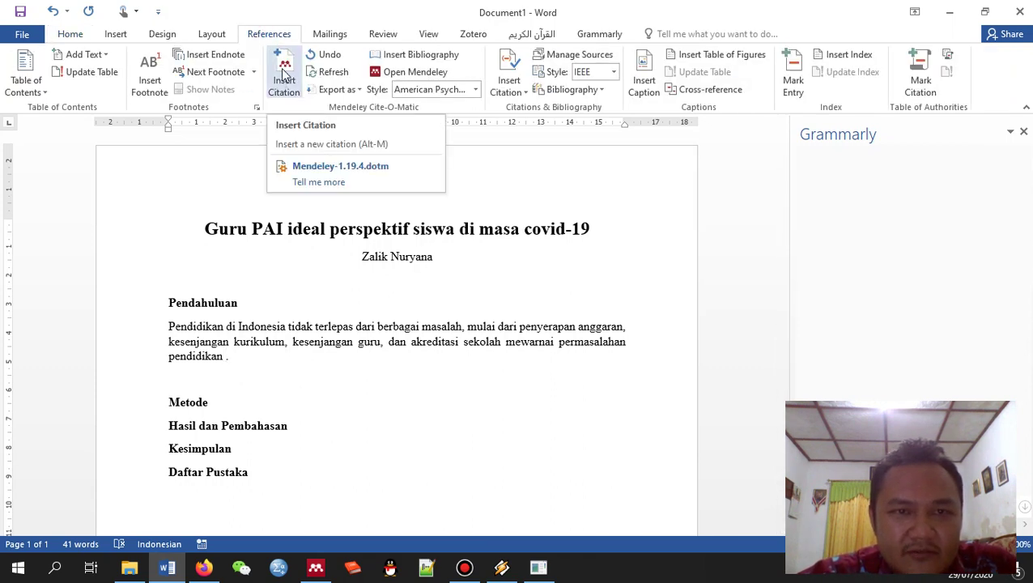
pyautogui.click(283, 72)
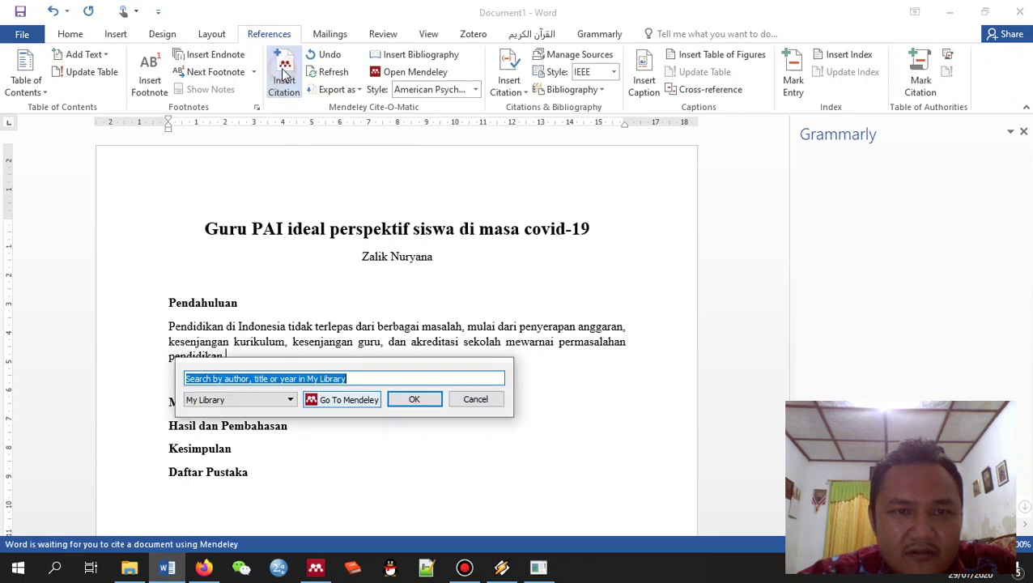
pyautogui.click(350, 400)
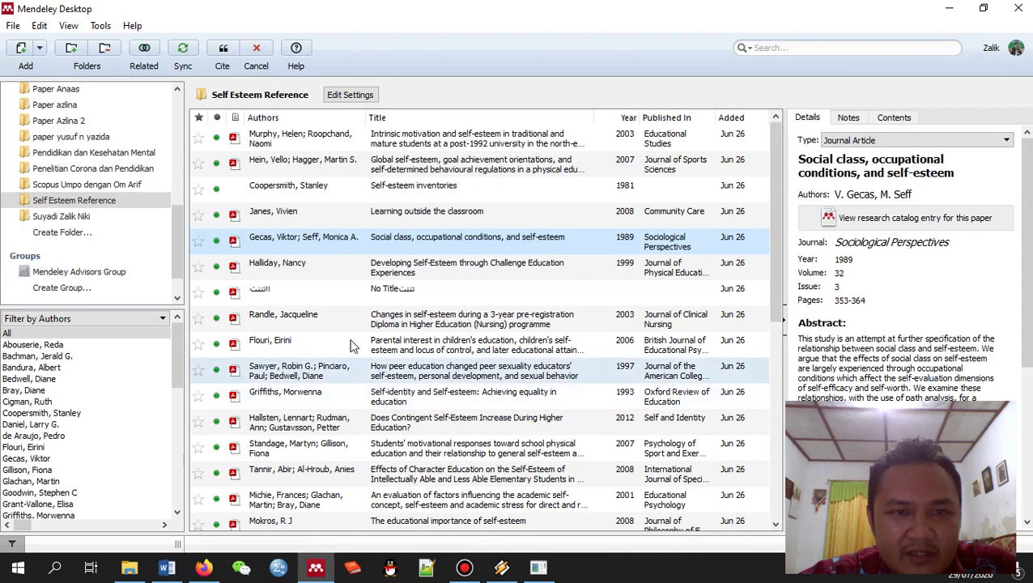
# Search All Documents by the author's full name and cite "The Challenges and Solutions of Teachers' Problems to Achieve Education Golden Era"
pyautogui.scroll(5, 149, 251)
pyautogui.click(65, 147)
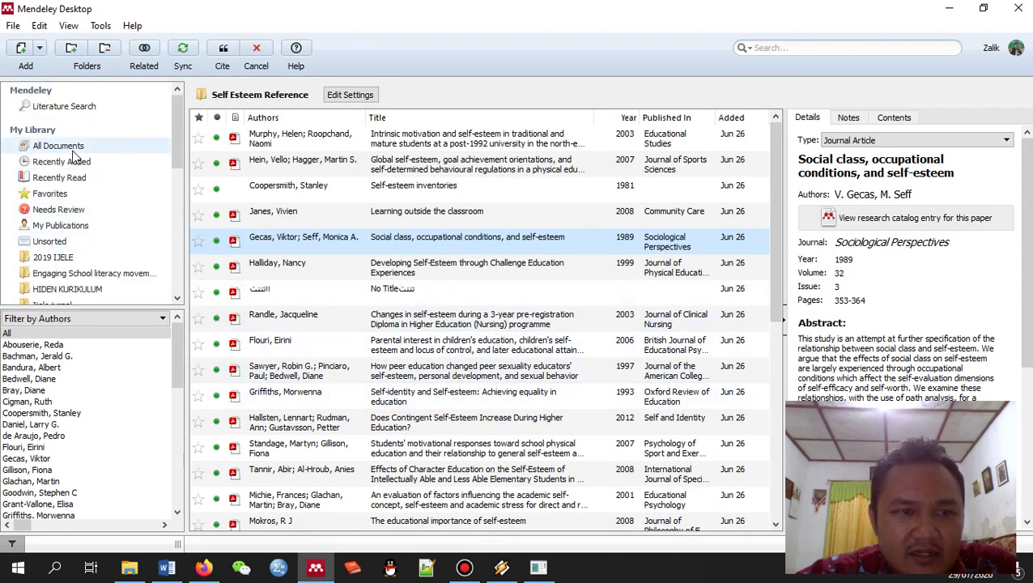
pyautogui.click(826, 48)
pyautogui.write('zal')
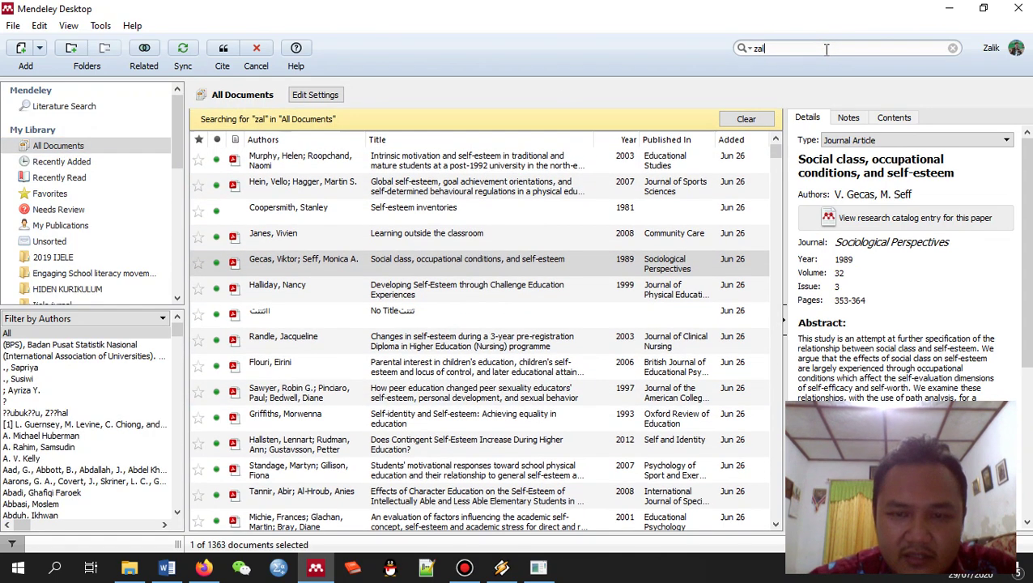
pyautogui.write('ik nuryana')
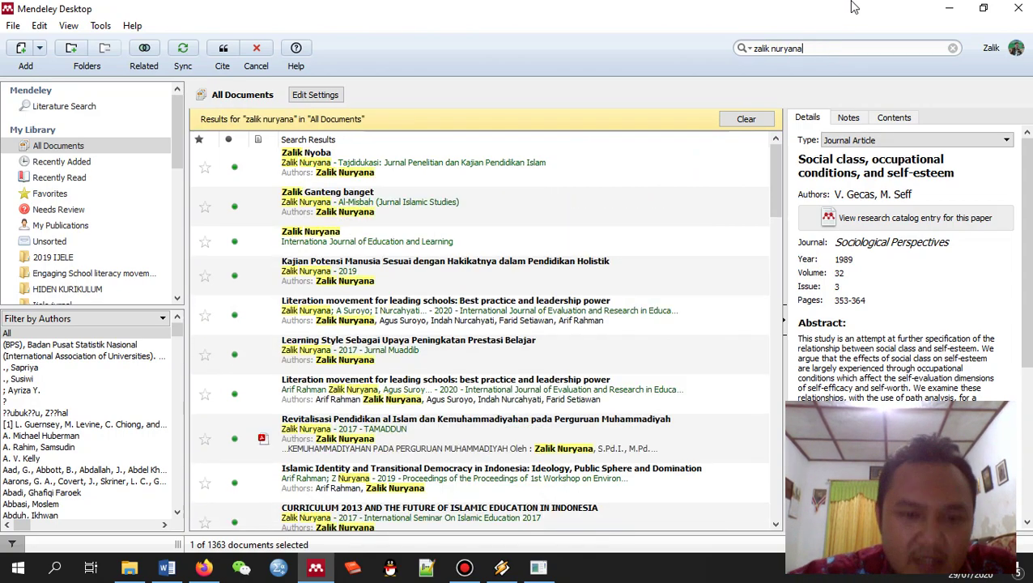
pyautogui.scroll(-10, 475, 306)
pyautogui.scroll(5, 475, 306)
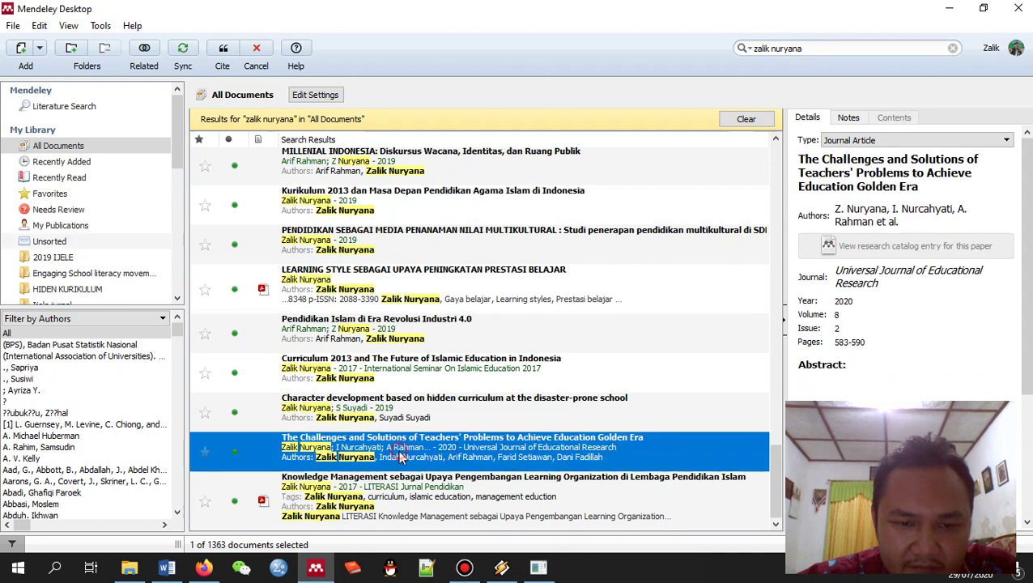
pyautogui.click(396, 457)
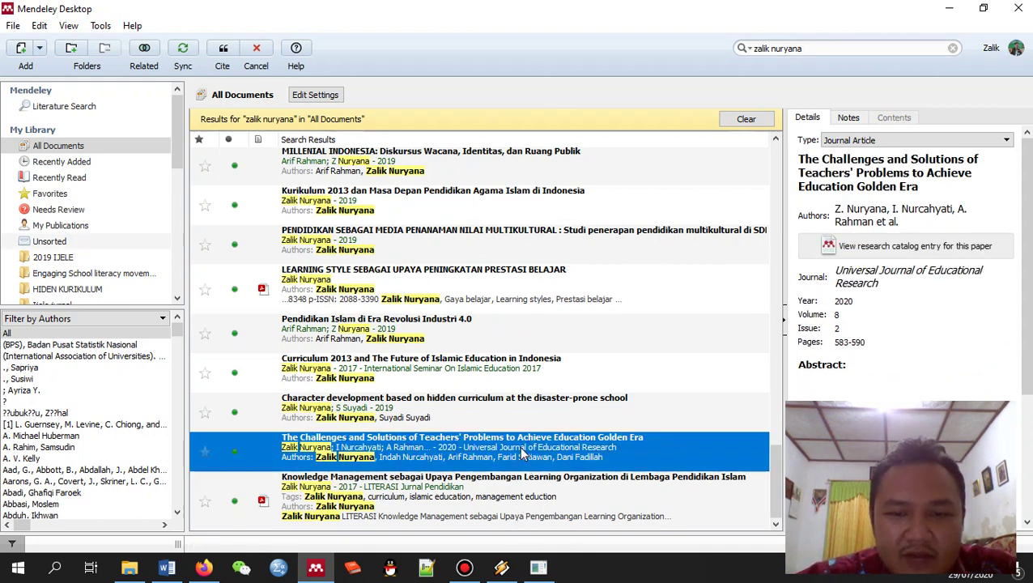
pyautogui.click(224, 51)
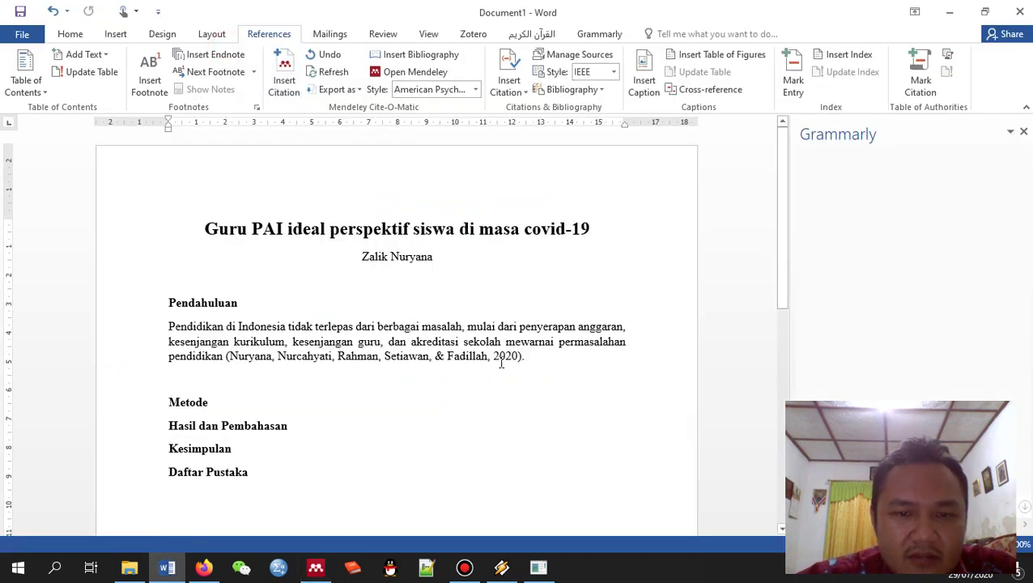
# Begin a second sentence after the citation with "Menurut" followed by only the surname of the article's third author
pyautogui.click(484, 359)
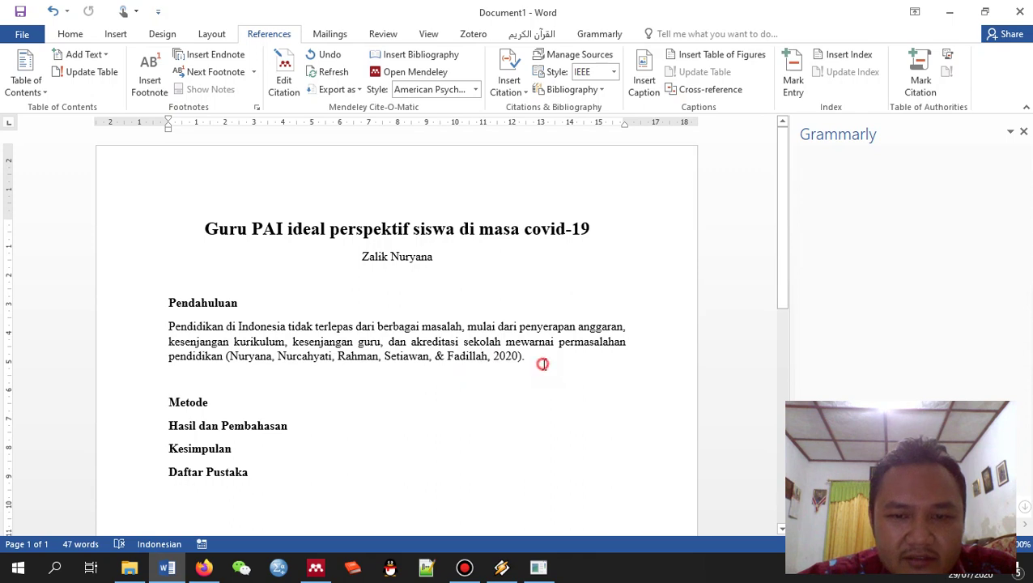
pyautogui.click(543, 364)
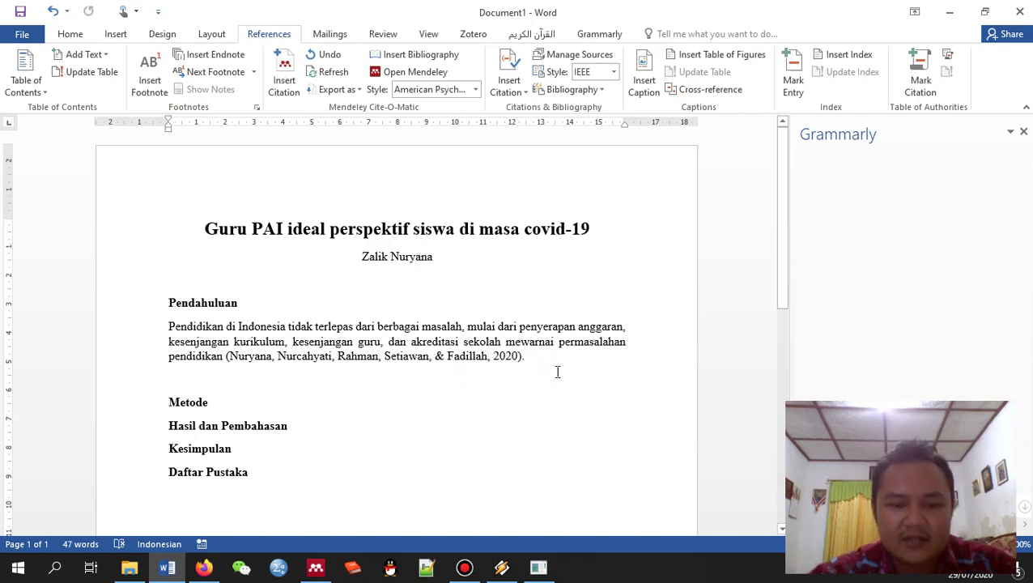
pyautogui.write('Menur')
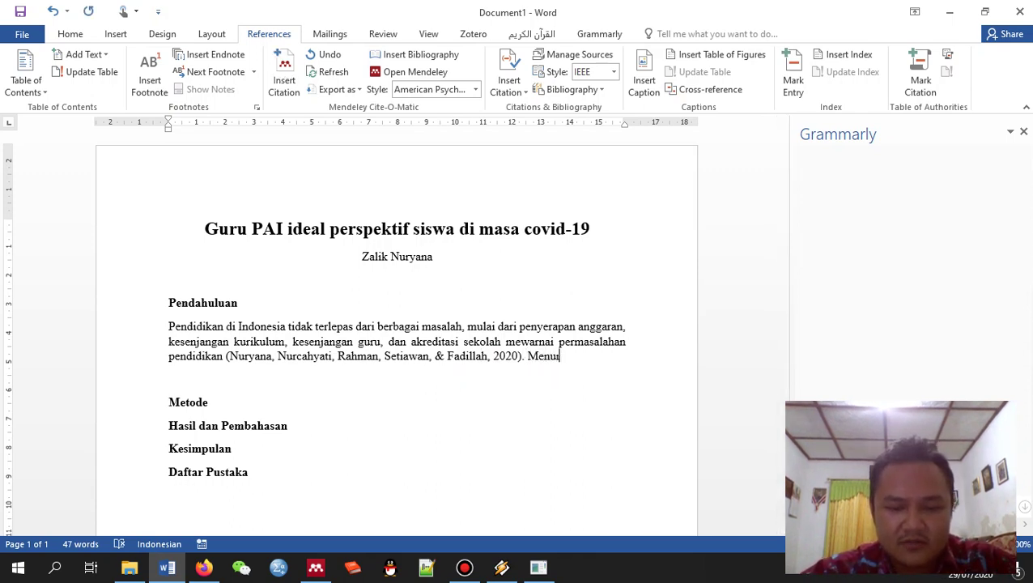
pyautogui.write('ut Arif')
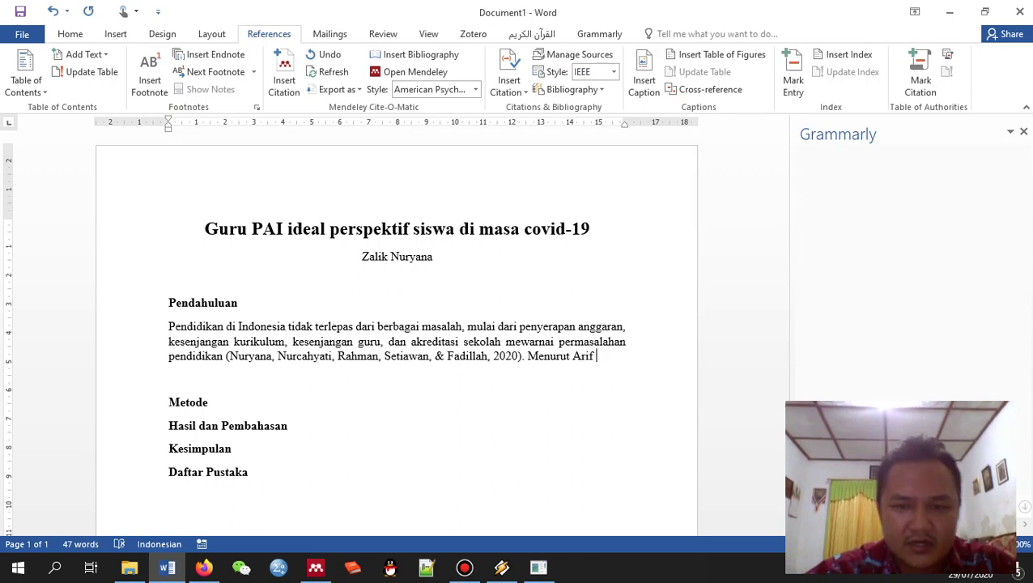
pyautogui.write(' Rahman')
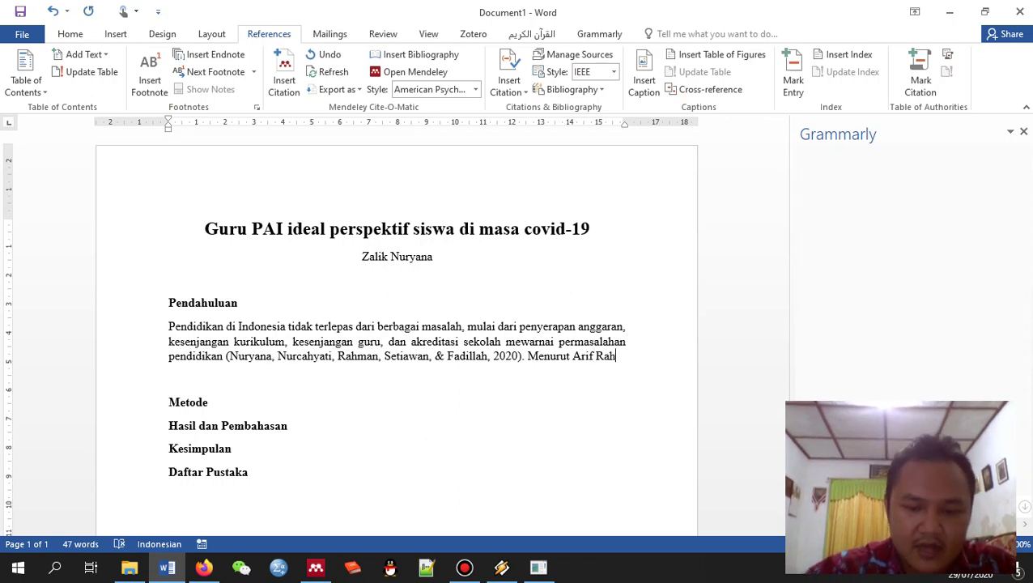
pyautogui.press('BackSpace')
pyautogui.press('BackSpace')
pyautogui.press('BackSpace')
pyautogui.press('BackSpace')
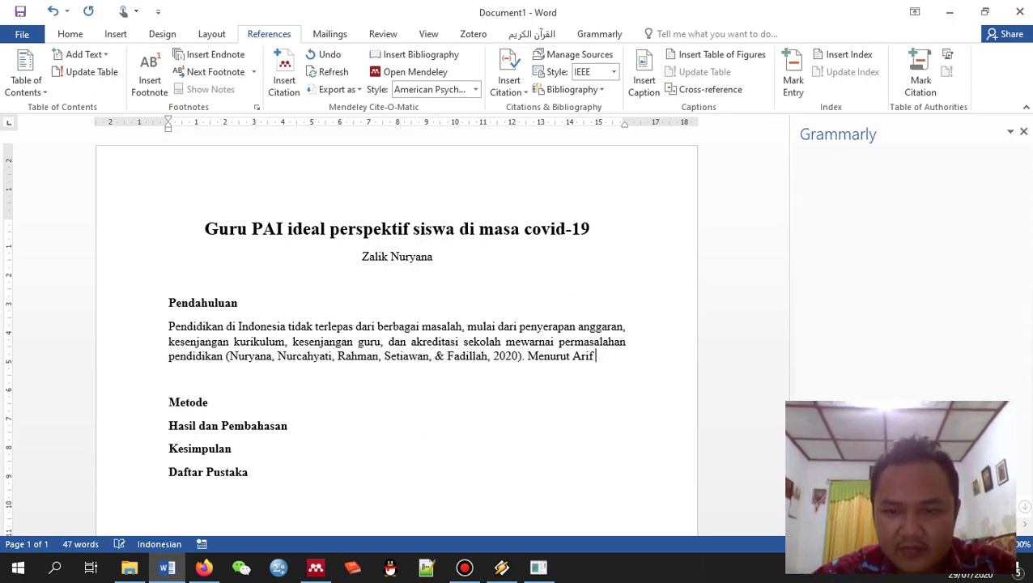
pyautogui.press('BackSpace')
pyautogui.press('BackSpace')
pyautogui.press('BackSpace')
pyautogui.press('BackSpace')
pyautogui.write('Rahm')
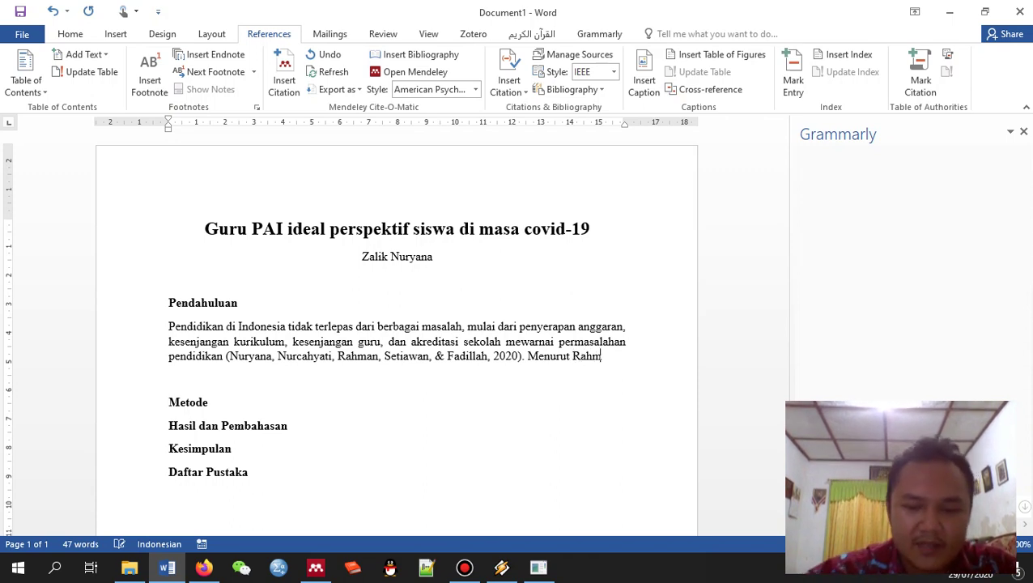
# Complete the second sentence with ", pendidikan Islam memiliki peran penting dalam mengembangkan dimeni ruhiah pada soswa di sejolah" and move to the empty line below
pyautogui.write('an, pendidikan Islam memiliki peran pen')
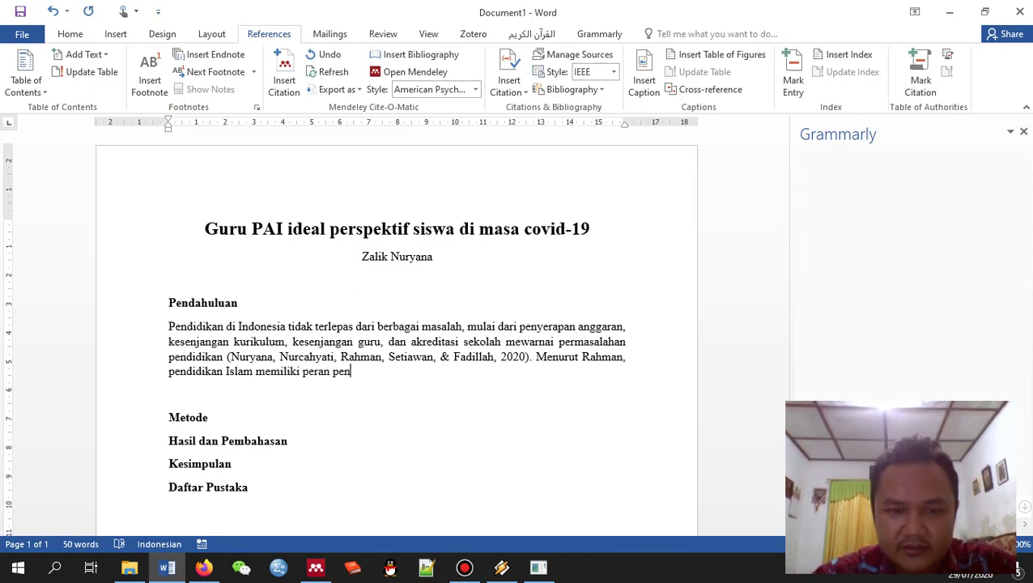
pyautogui.write('ting dalam')
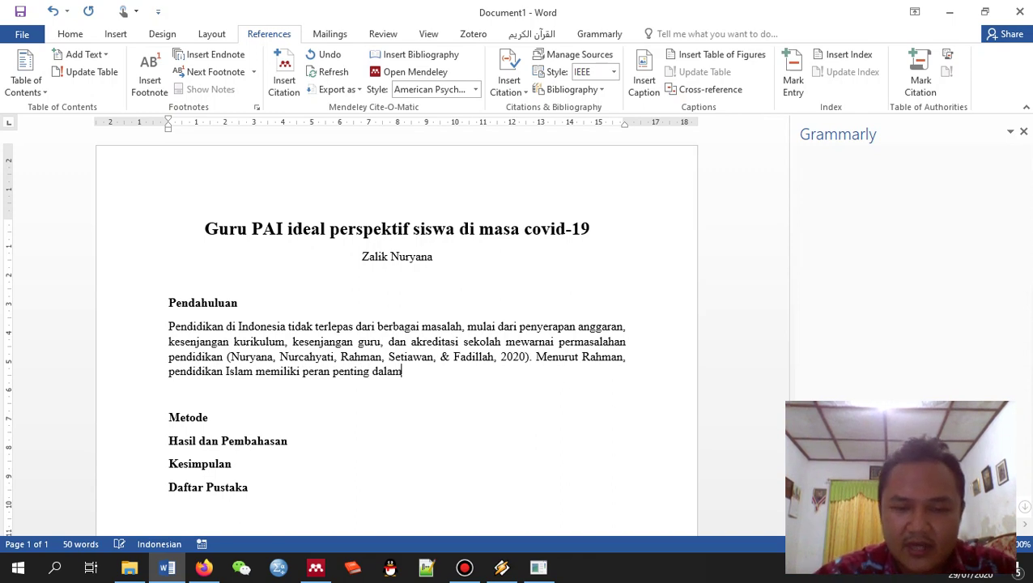
pyautogui.write(' mengembangkan c')
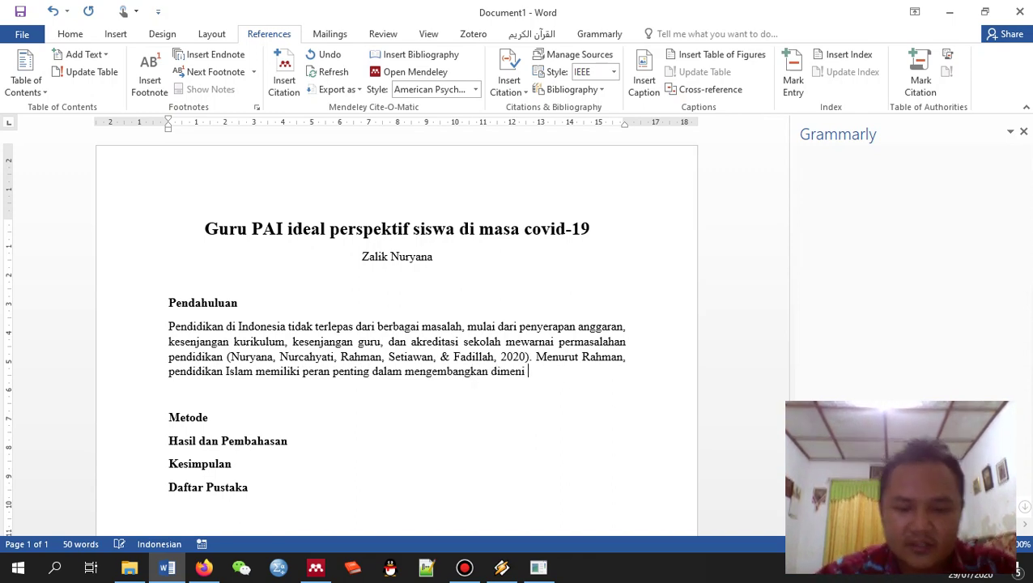
pyautogui.write('dimeni ruhian')
pyautogui.press('BackSpace')
pyautogui.write('h')
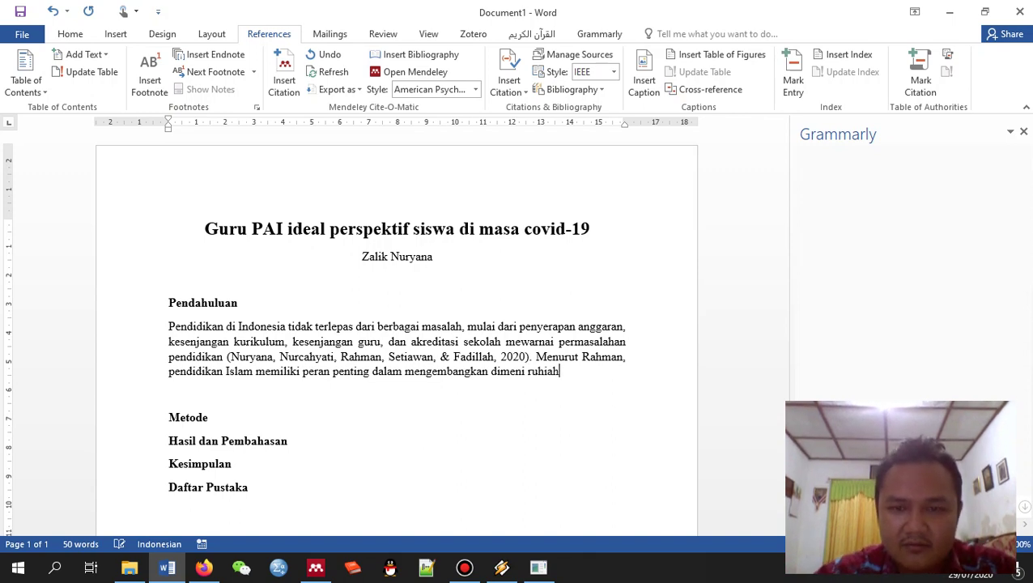
pyautogui.write(' pada s')
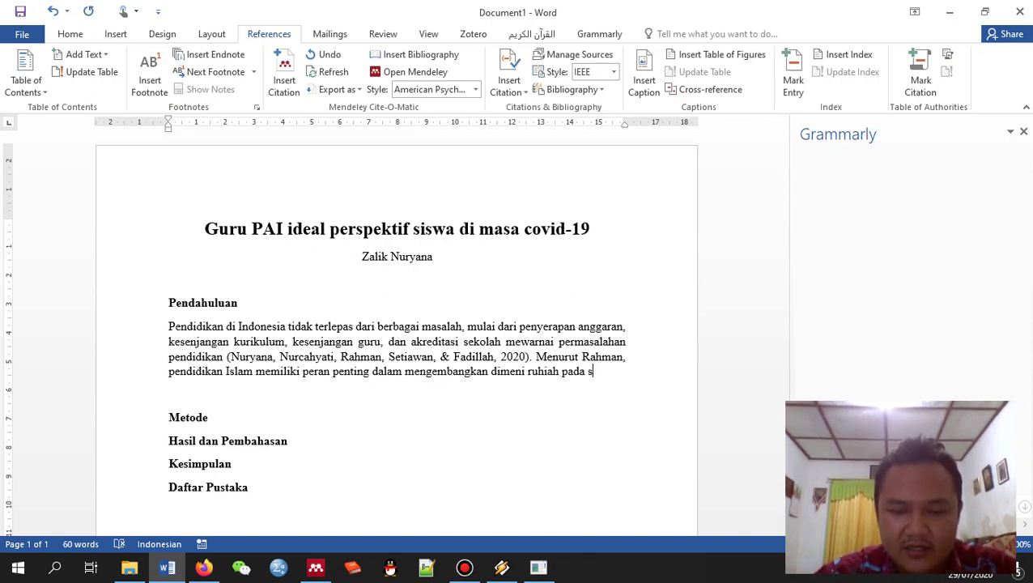
pyautogui.write('oswa ')
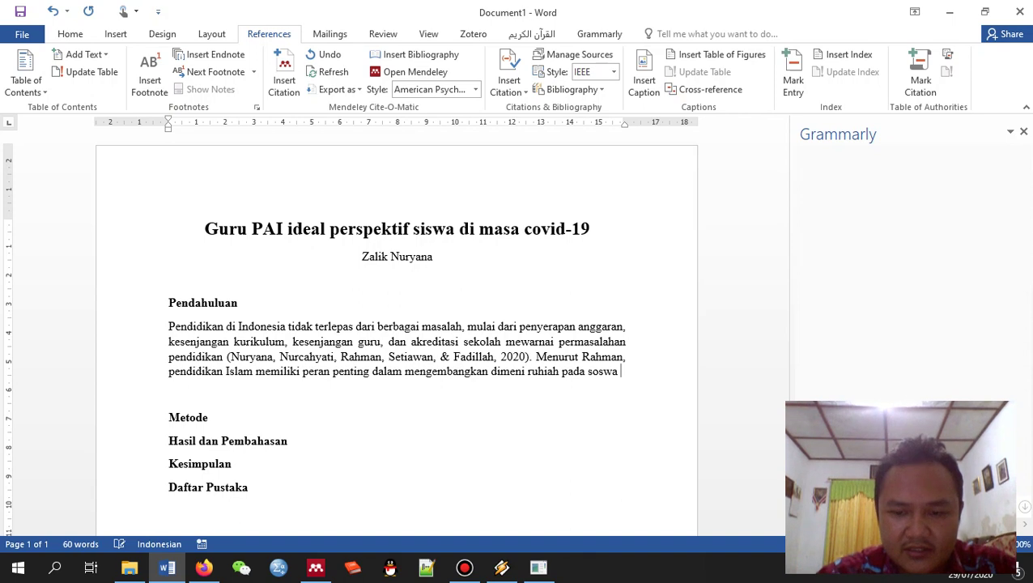
pyautogui.write('di sejola')
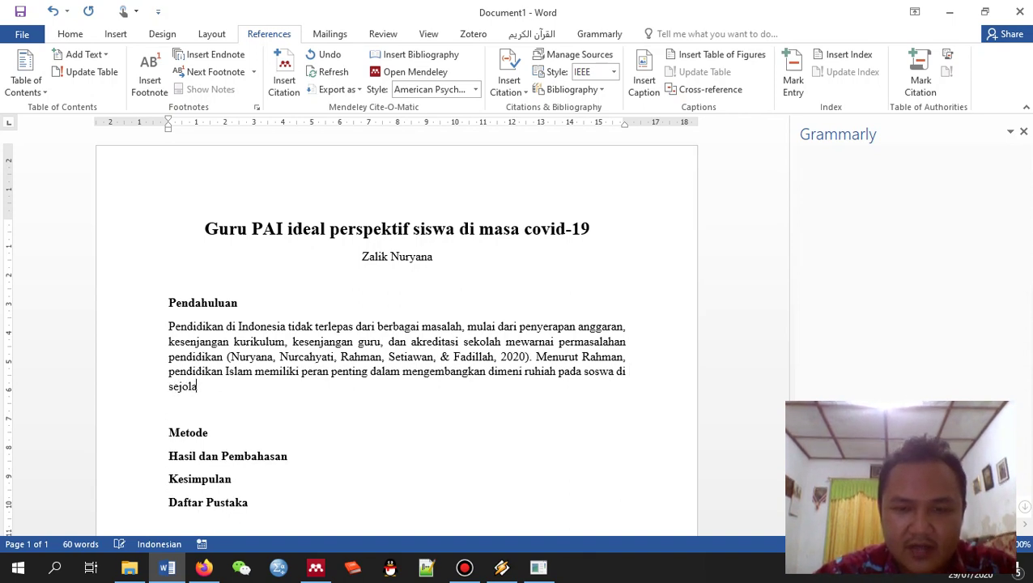
pyautogui.write('h')
pyautogui.press('Return')
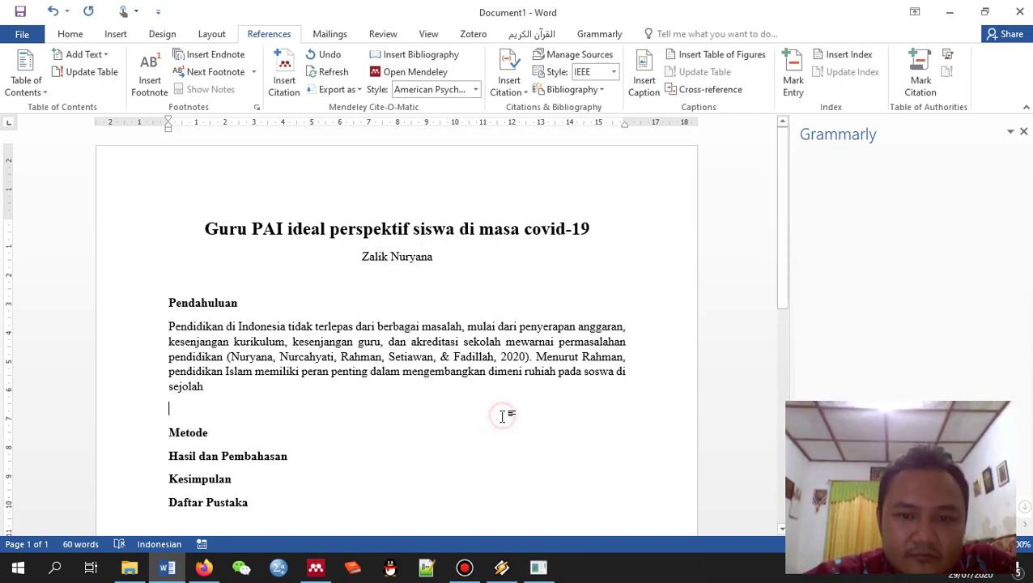
# Confirm Indonesian as the proofing language and correct the second sentence's "soswa" to "siswa" and "sejolah" to "sekolah", ending it with a period
pyautogui.click(490, 395)
pyautogui.scroll(-2, 492, 397)
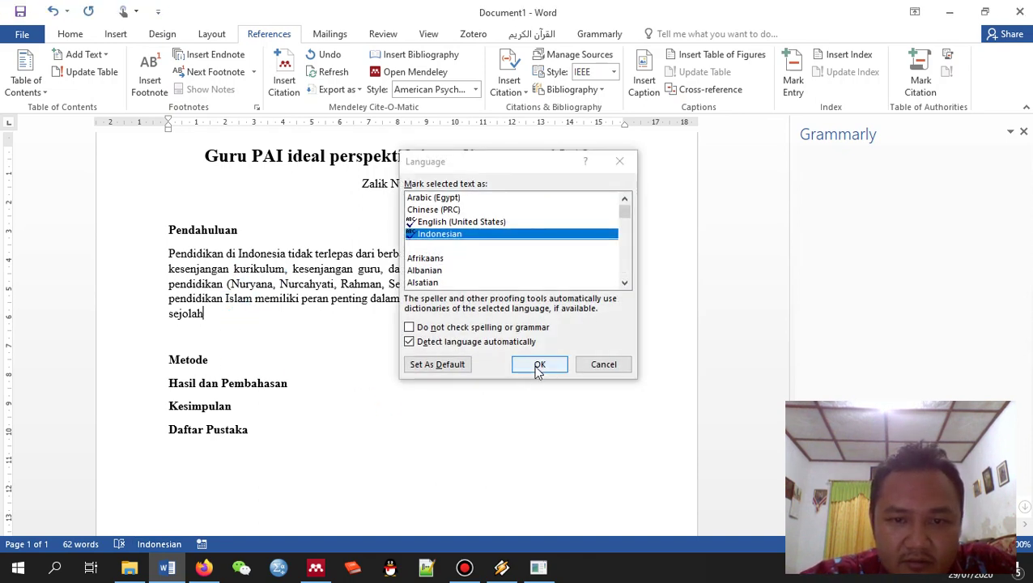
pyautogui.click(538, 366)
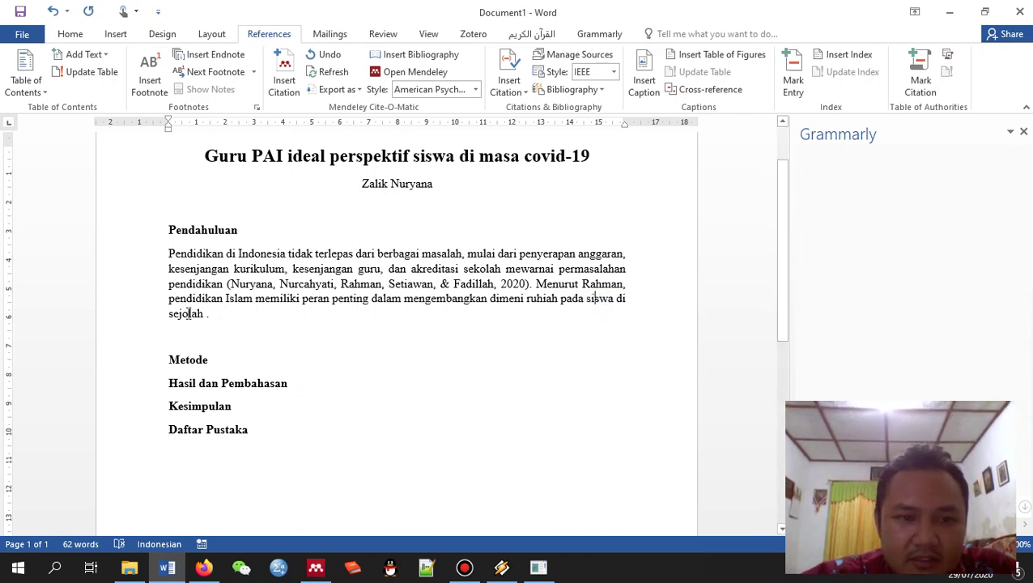
pyautogui.click(184, 313)
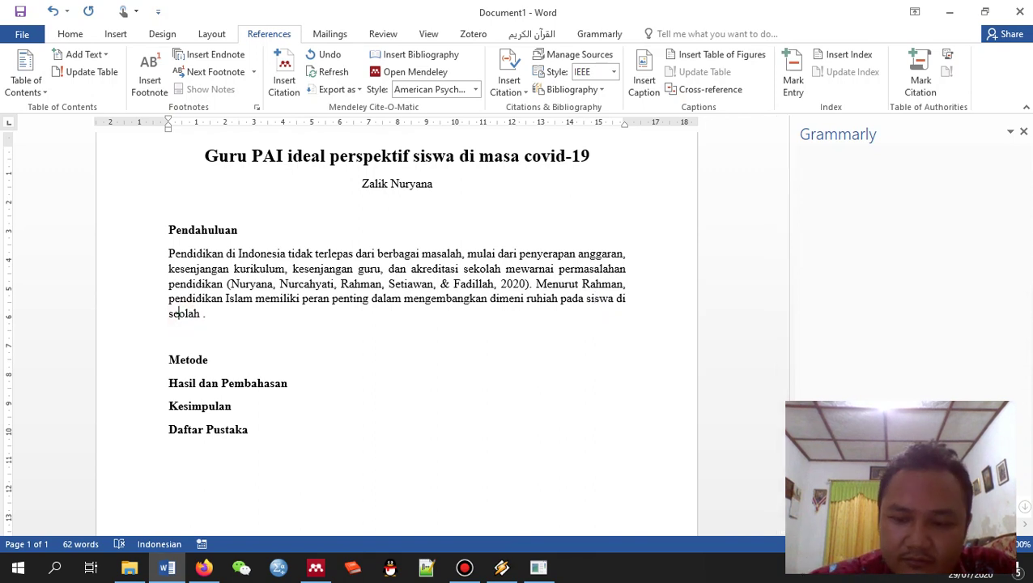
pyautogui.press('BackSpace')
pyautogui.write('k')
# Search Mendeley by the author's full name and cite "ISLAMIC EDUCATION IN THE ERA OF TECHNOLOGICAL WAVE: A CASE IN INDONESIA TODAY" before the second sentence's period
pyautogui.click(212, 316)
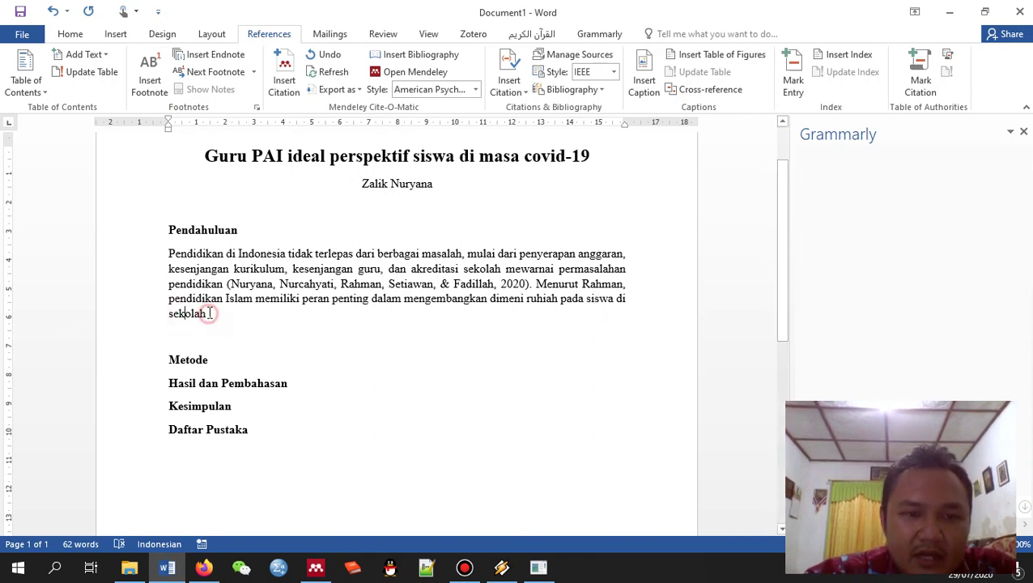
pyautogui.click(287, 89)
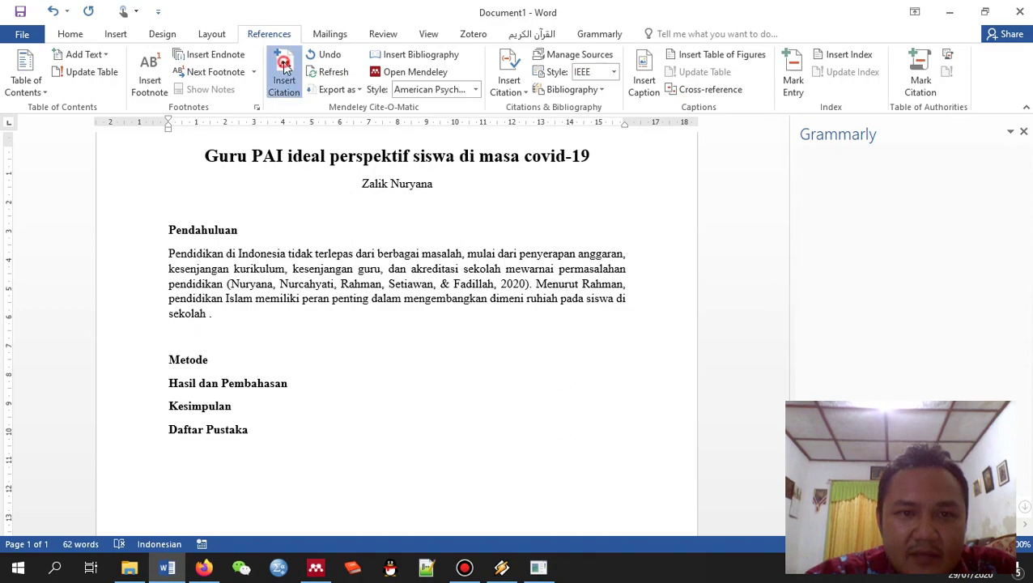
pyautogui.click(321, 360)
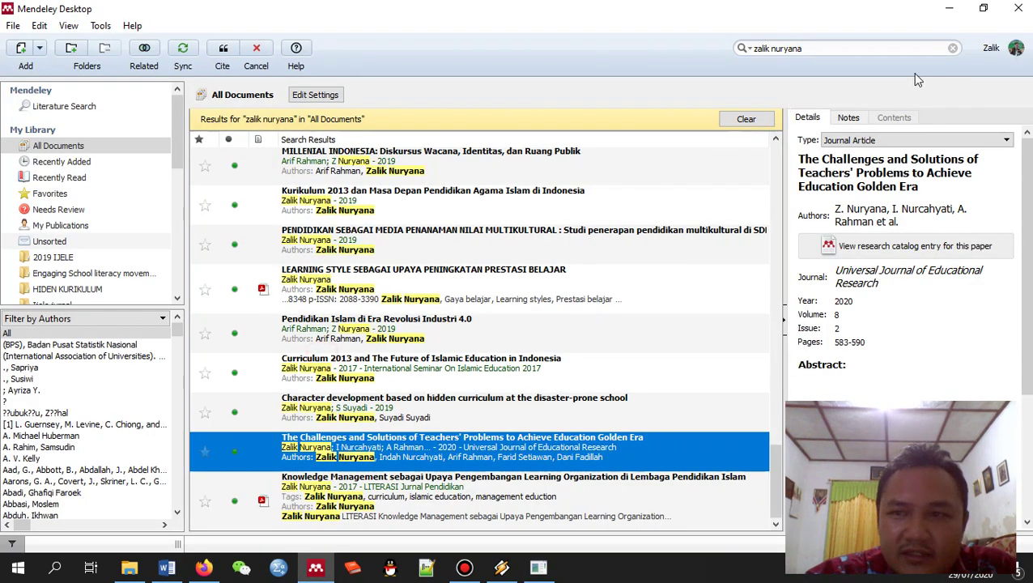
pyautogui.click(825, 48)
pyautogui.write('A')
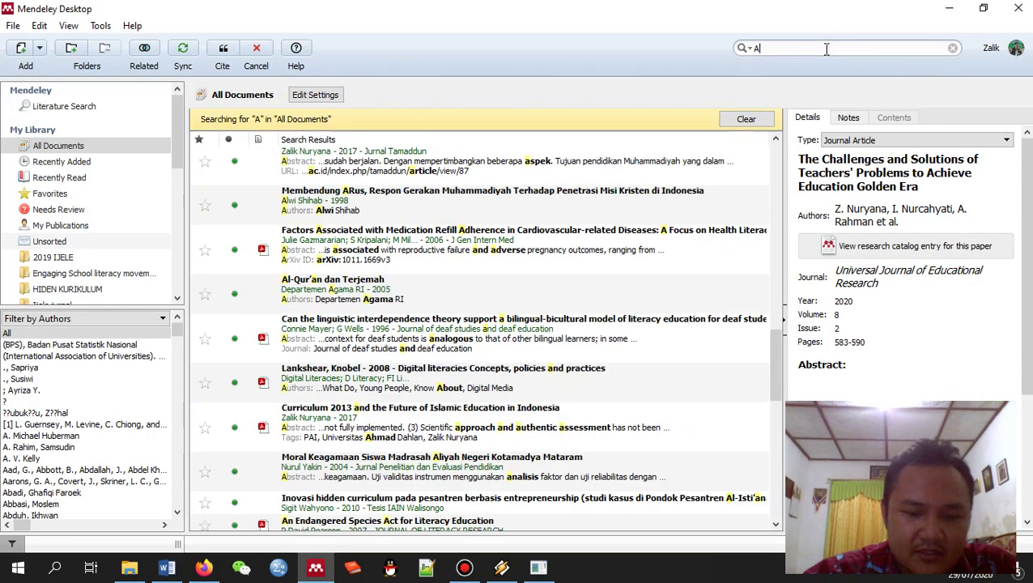
pyautogui.write('rif Rahman')
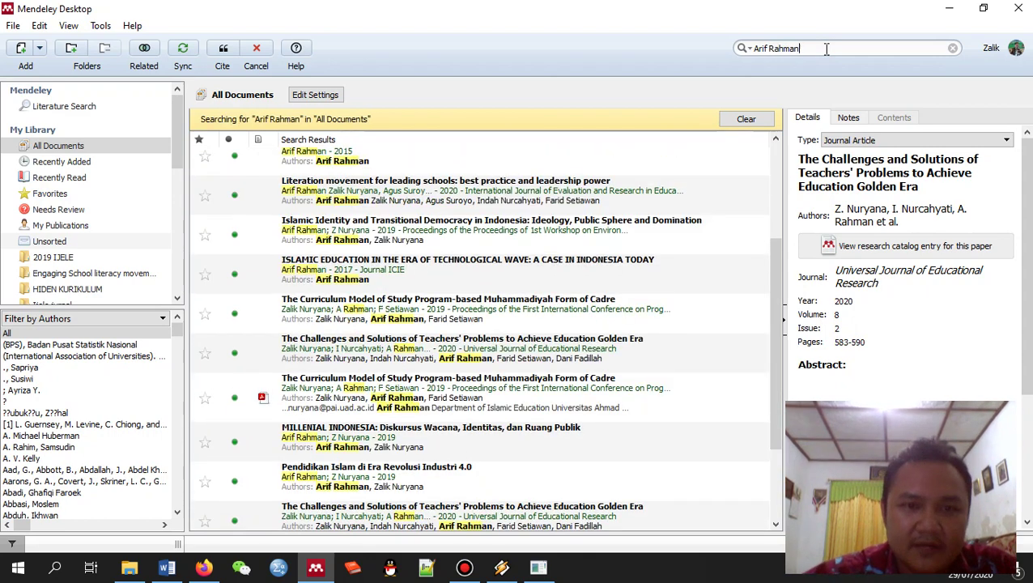
pyautogui.click(468, 278)
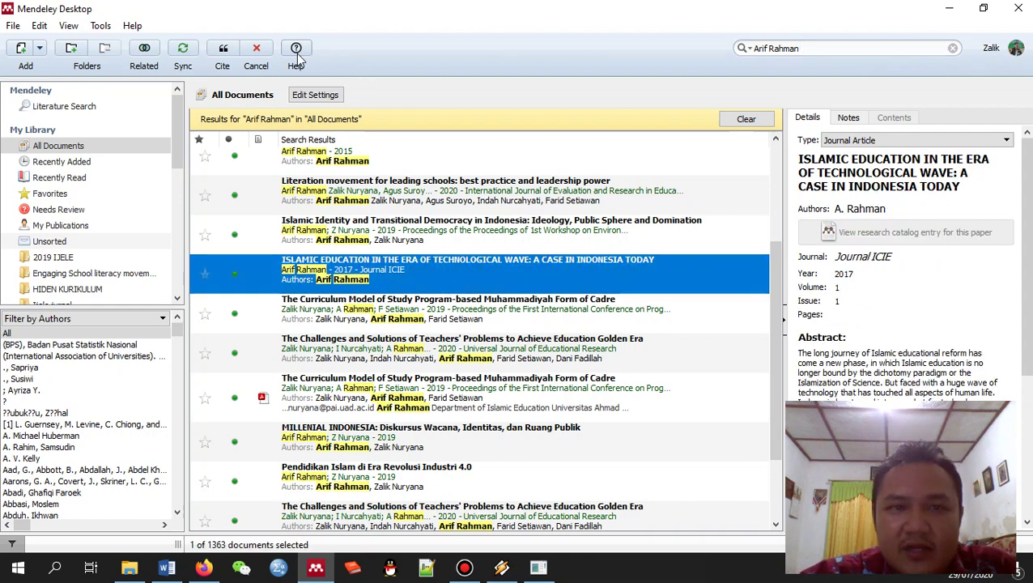
pyautogui.click(224, 50)
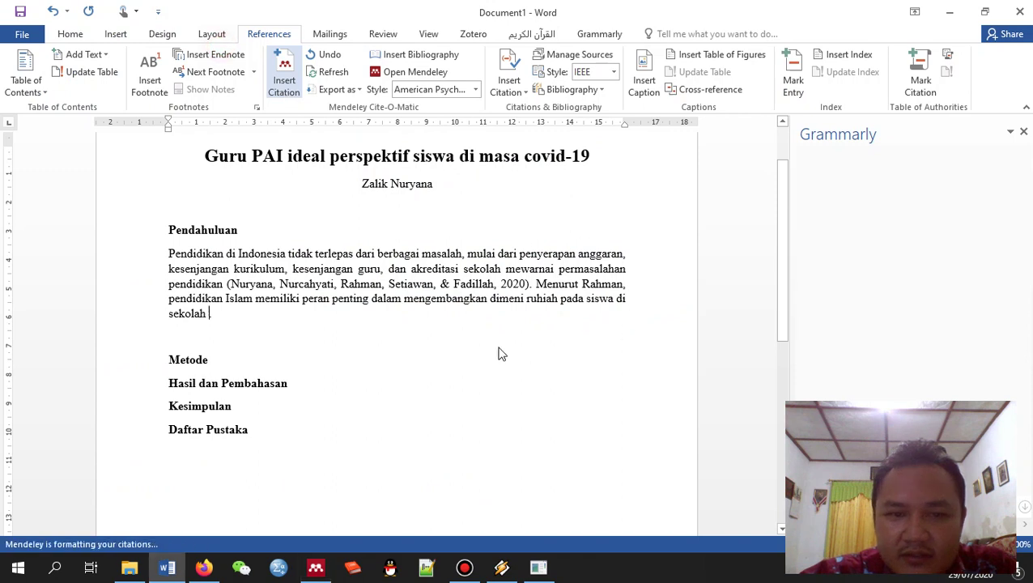
# Insert the Mendeley bibliography on a new line below the Daftar Pustaka heading
pyautogui.click(312, 435)
pyautogui.press('Return')
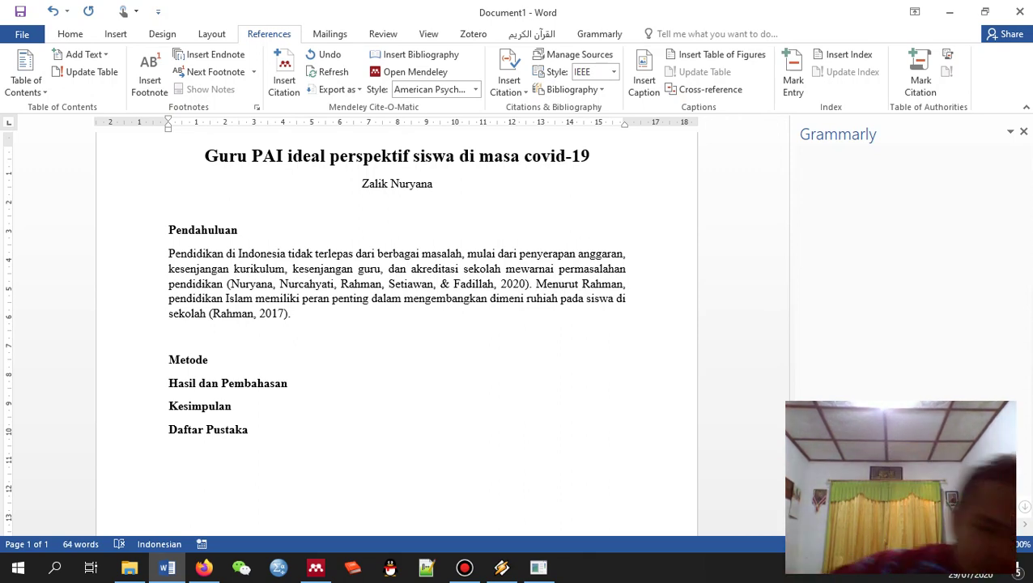
pyautogui.click(420, 57)
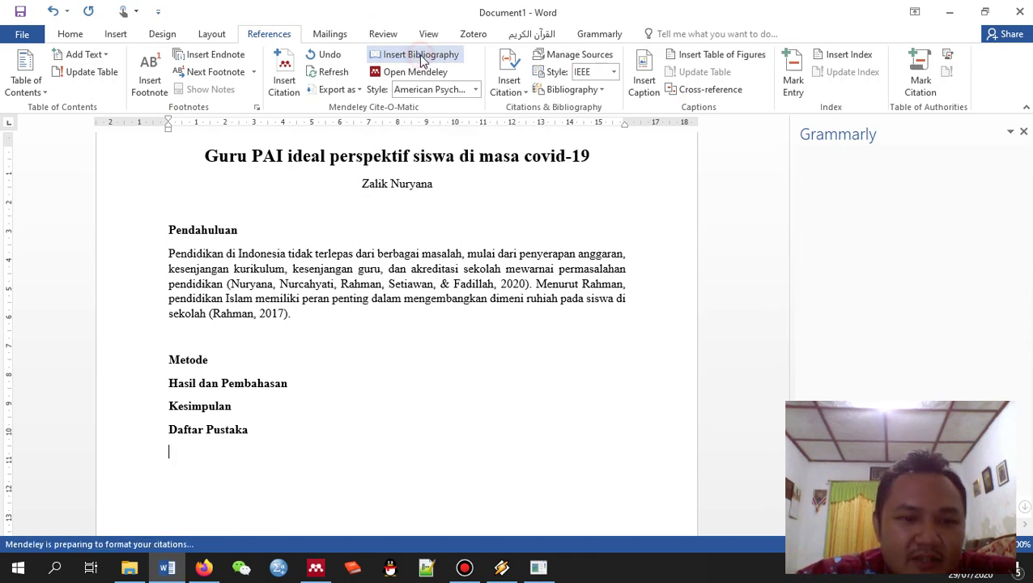
pyautogui.scroll(-3, 512, 430)
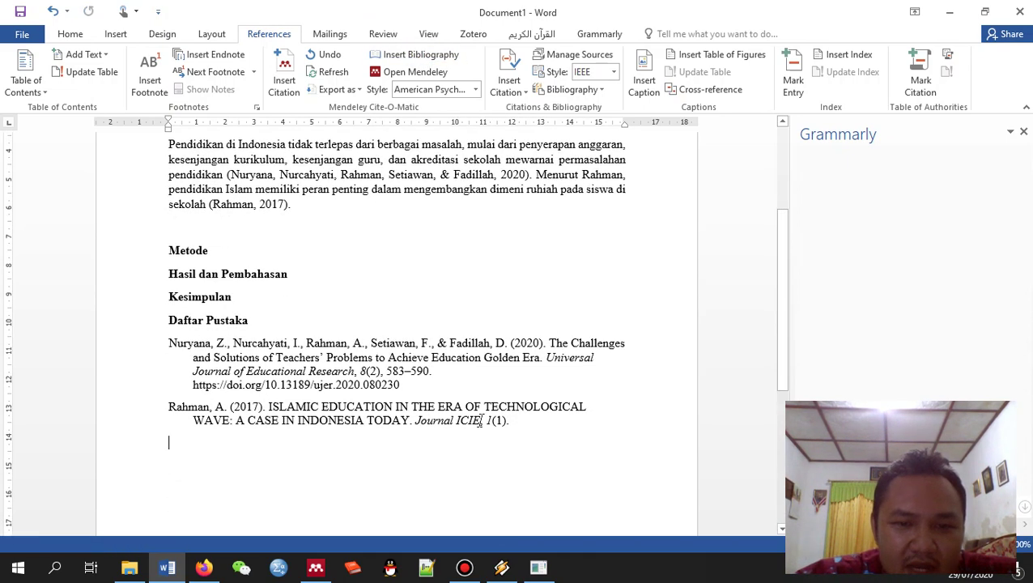
# Continue the Pendahuluan paragraph after the 2017 citation with "Pendidikan Muhammadiyah juga ikut serta dalam mencerdaskan bangsa"
pyautogui.scroll(3, 454, 396)
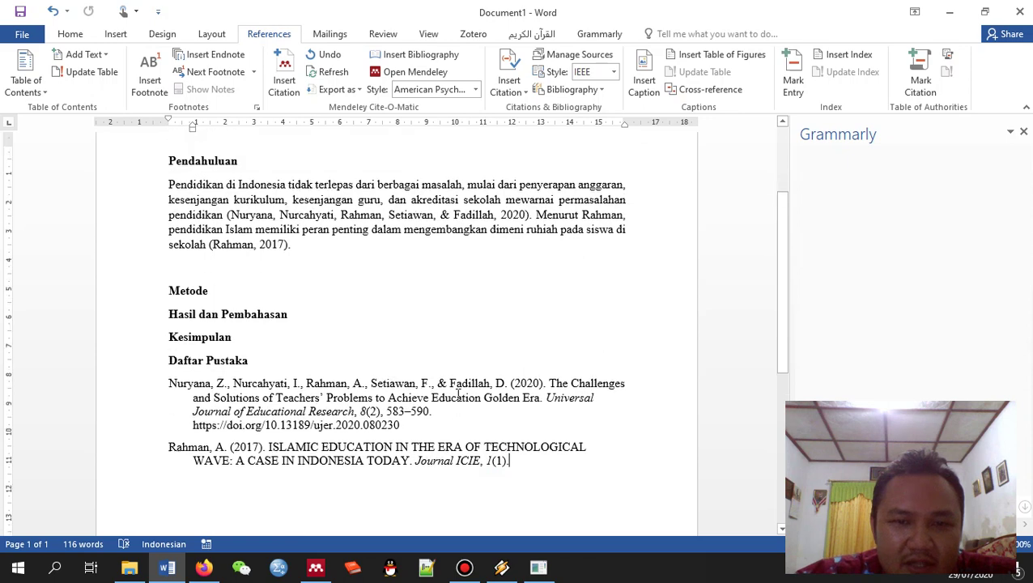
pyautogui.click(310, 353)
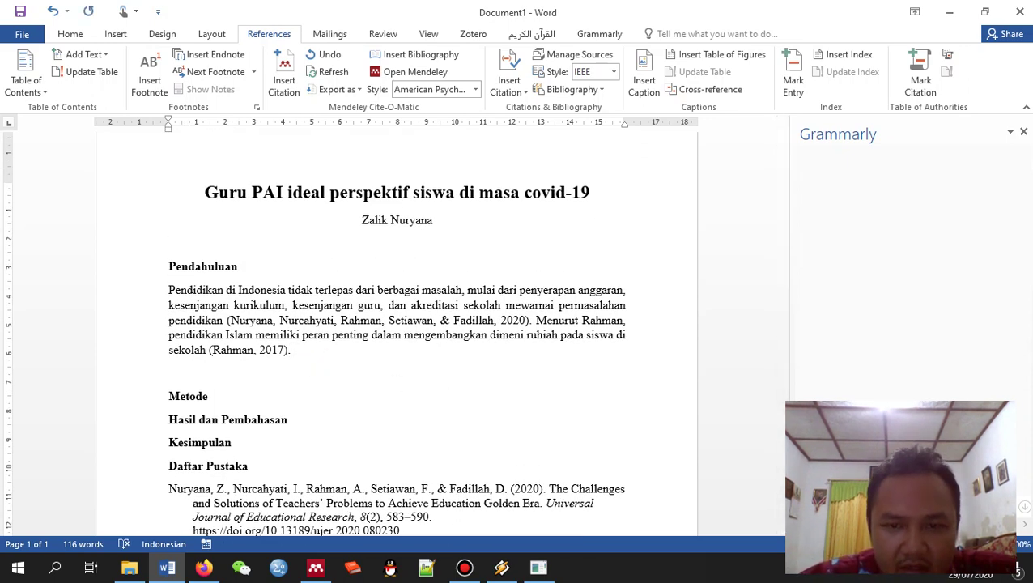
pyautogui.write('P')
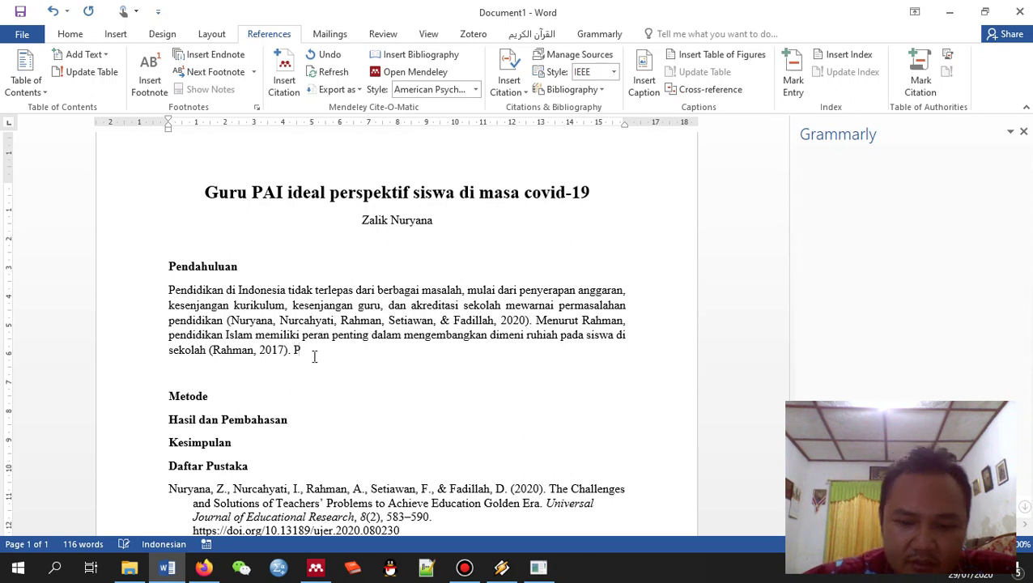
pyautogui.write('endidikan Muh')
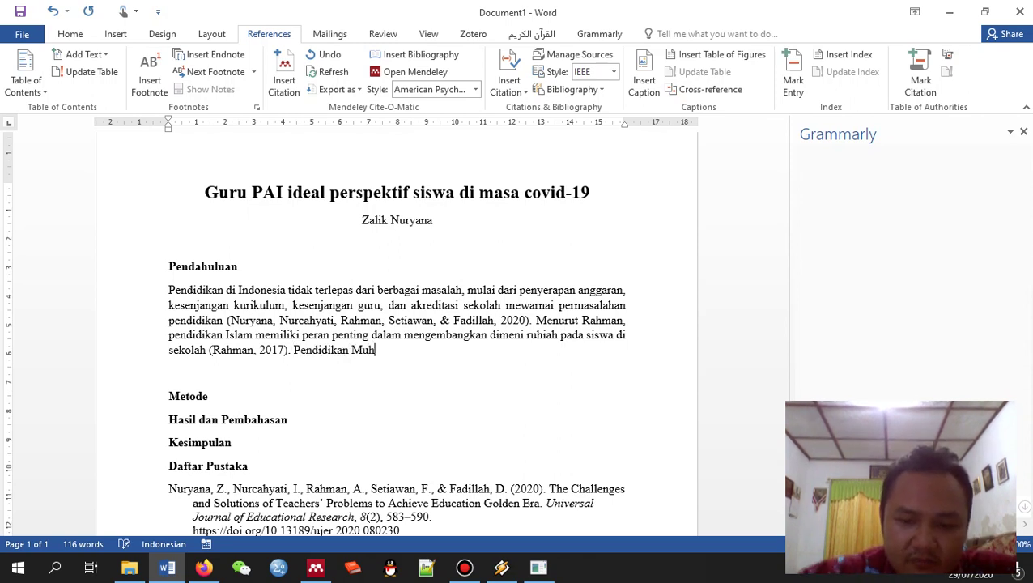
pyautogui.write('ammadiyah')
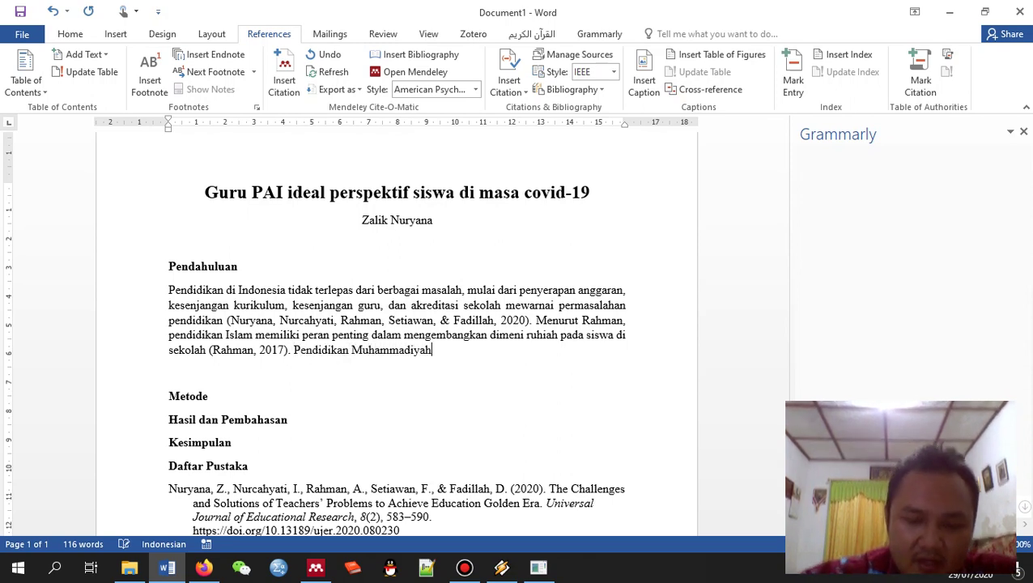
pyautogui.write(' juga ikut se')
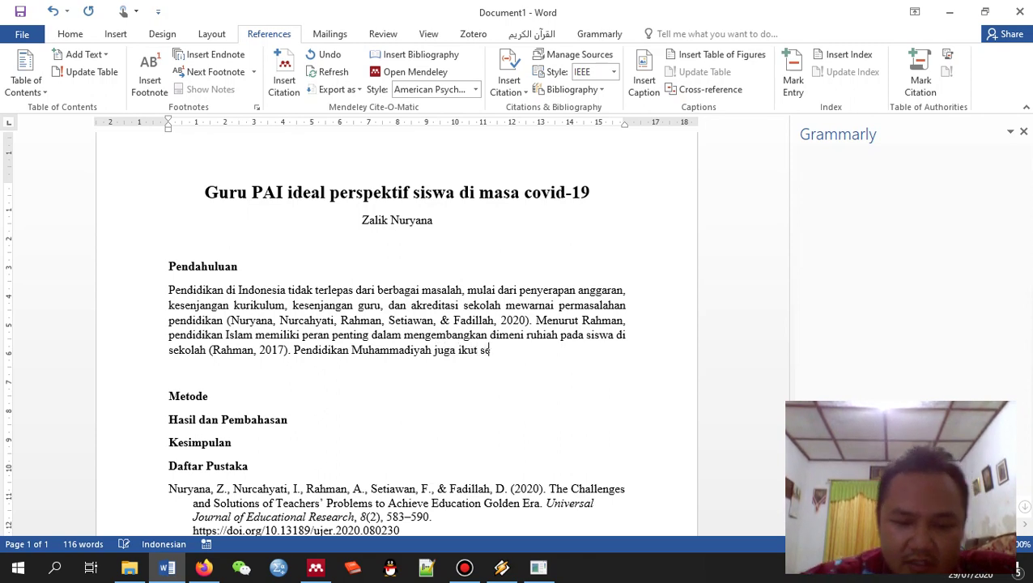
pyautogui.write('rta dalam ')
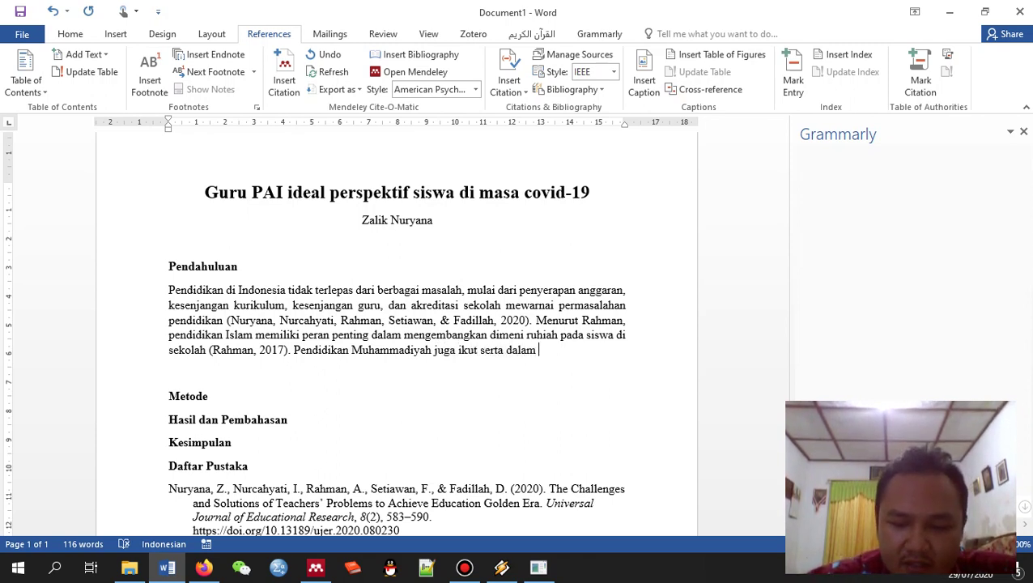
pyautogui.write('menge')
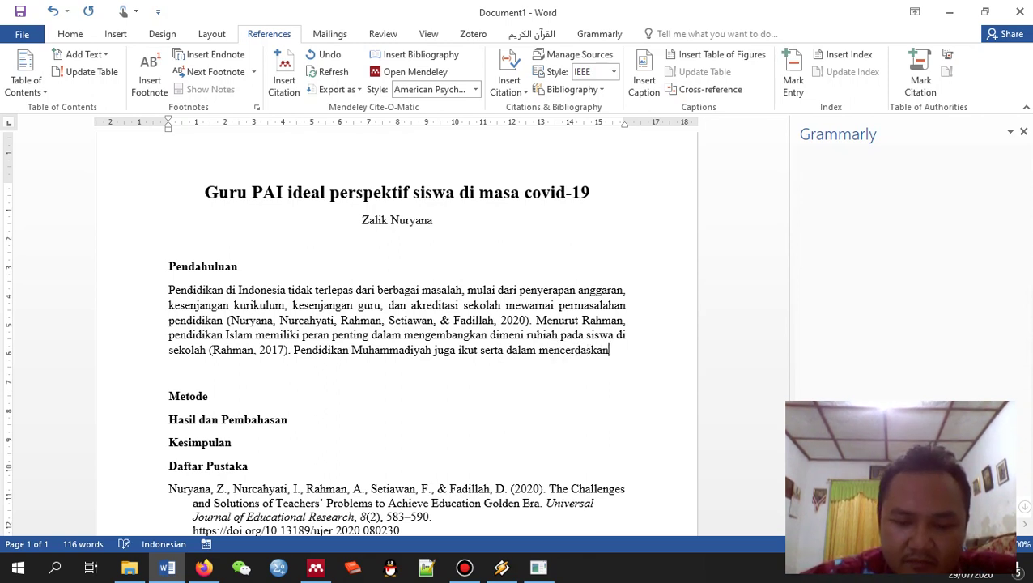
pyautogui.write('bangsa')
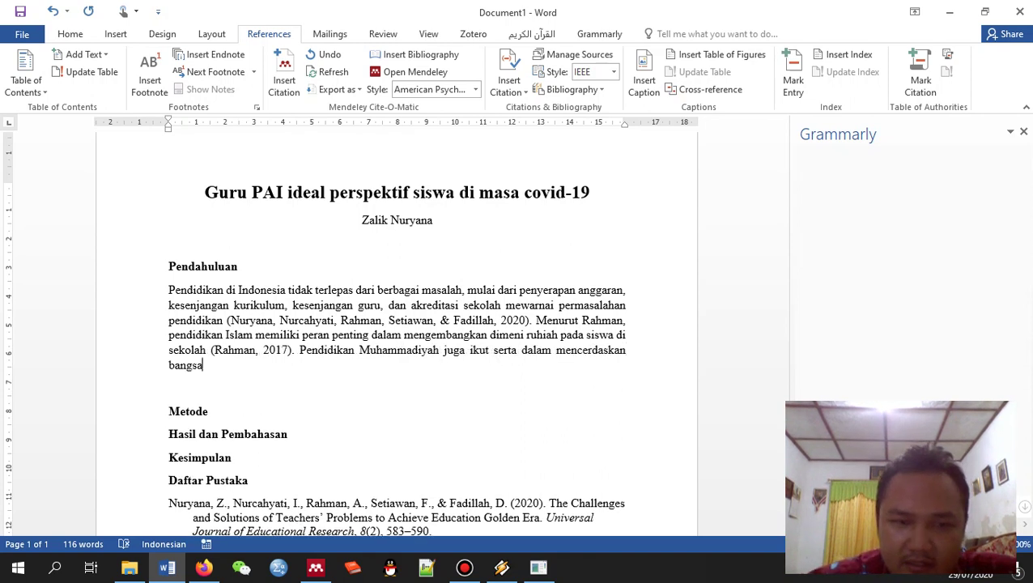
# End that sentence with a period and add "Komitmen ini ada sejak pendirian Muhammadiyah .", leaving the insertion point before its final period
pyautogui.write('. ko')
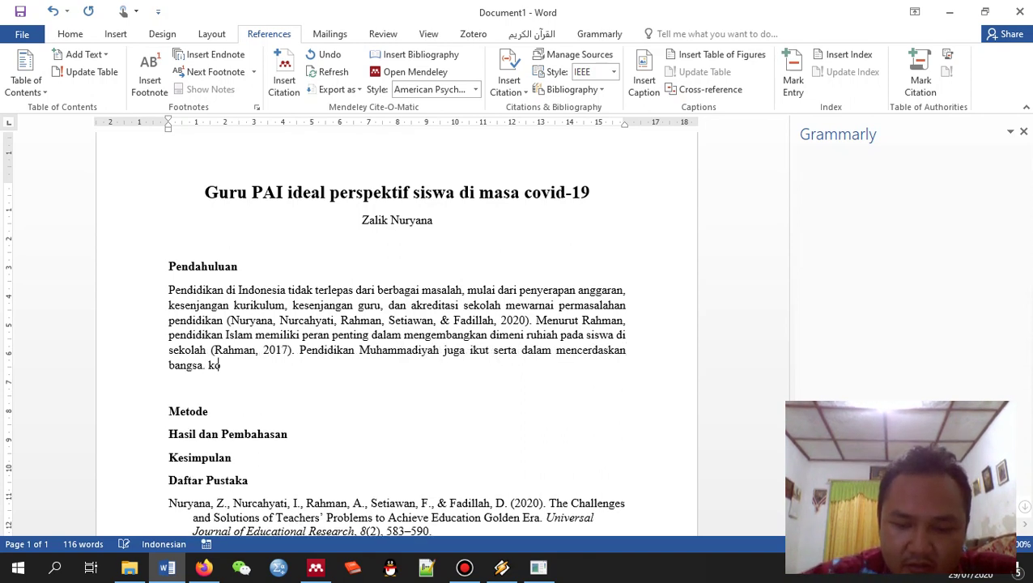
pyautogui.write('mitmen ini ')
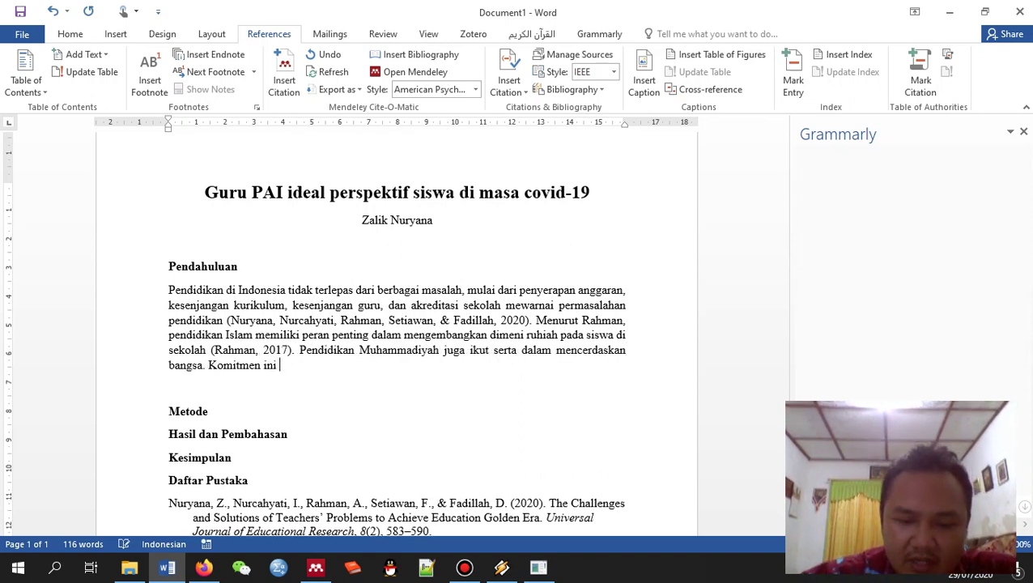
pyautogui.write('ada sejak ')
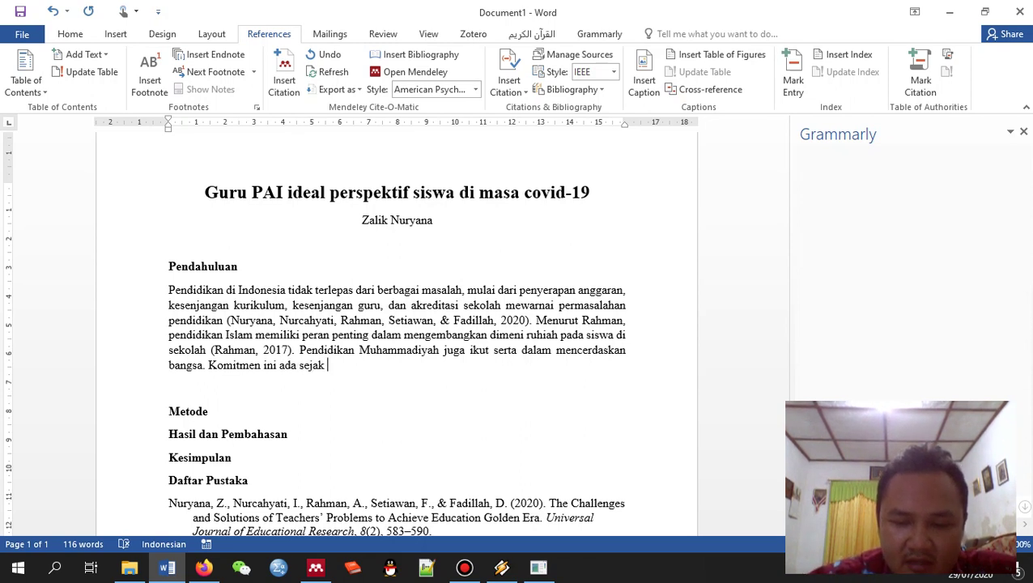
pyautogui.write('pendirian Mu')
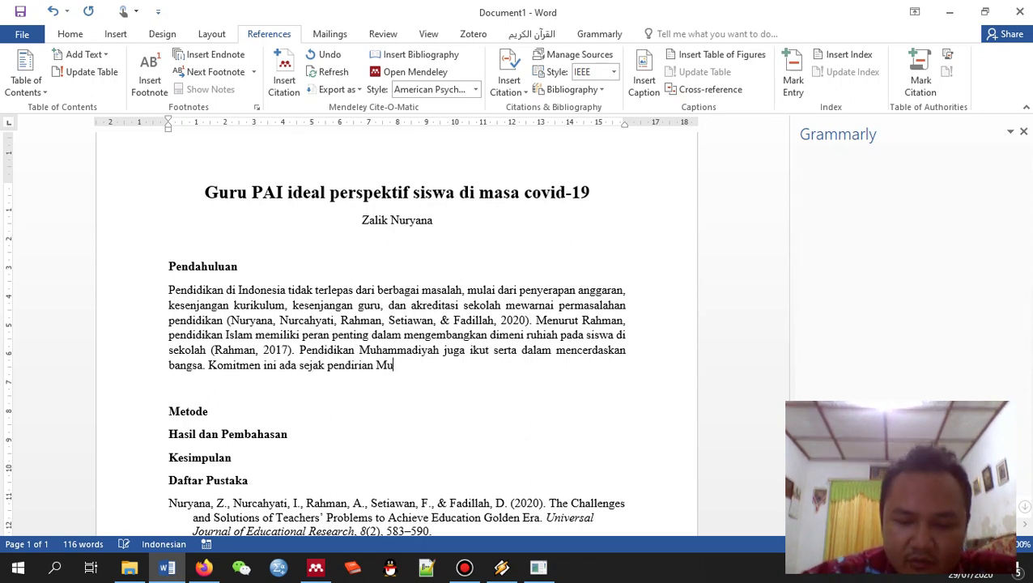
pyautogui.write('hammadiyah .')
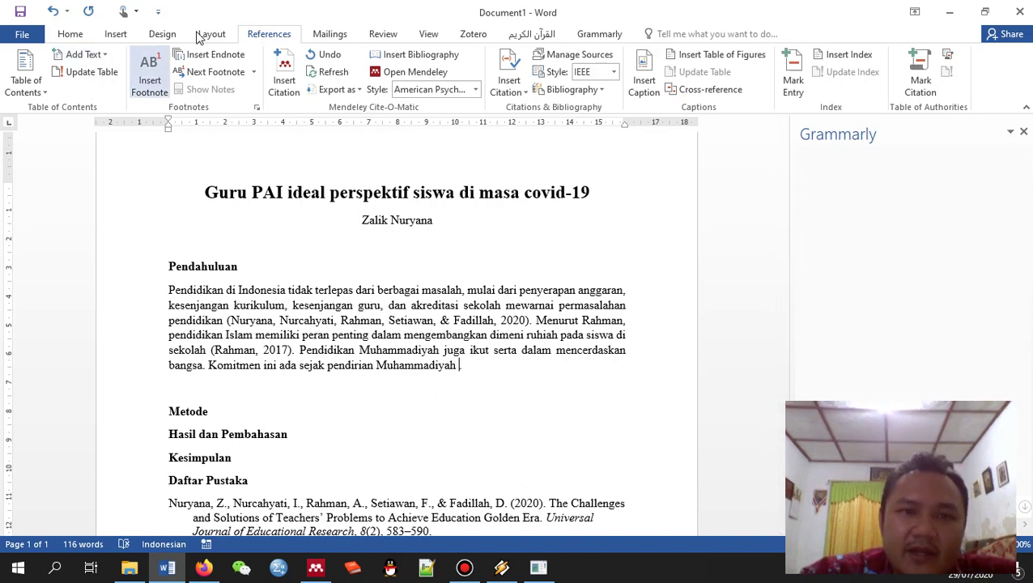
# Start a Mendeley citation before the final period of the Pendahuluan paragraph and search the library by the author's full name
pyautogui.click(283, 79)
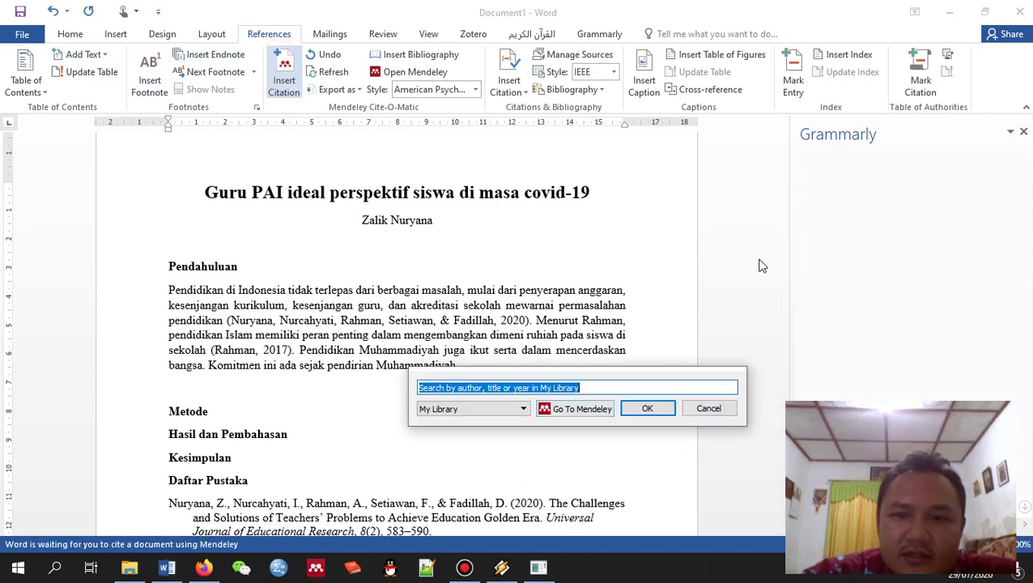
pyautogui.click(556, 408)
pyautogui.tripleClick(789, 47)
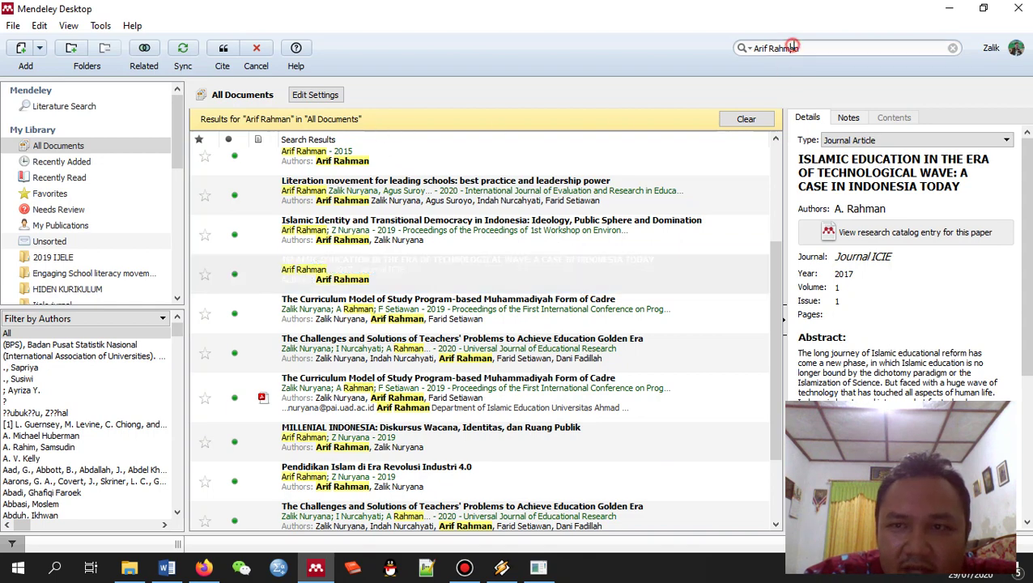
pyautogui.write('Ra')
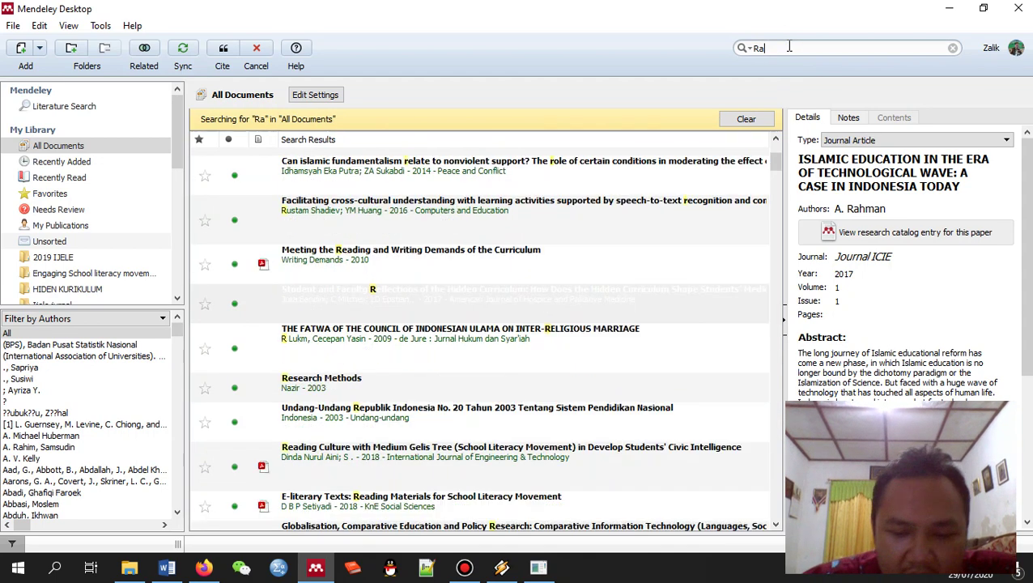
pyautogui.press('BackSpace')
pyautogui.press('BackSpace')
pyautogui.write('Far')
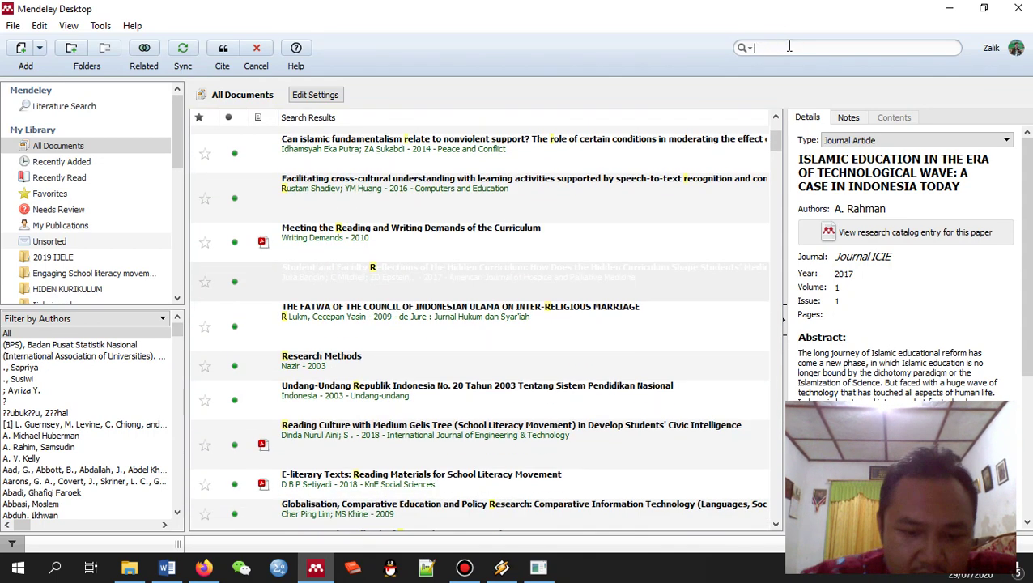
pyautogui.write('id Se')
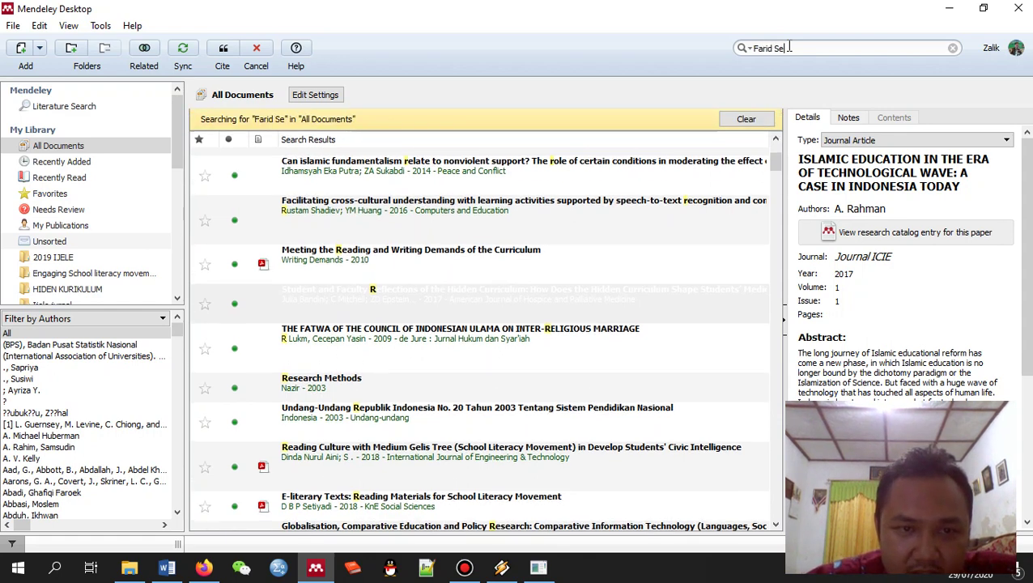
pyautogui.write('tiawan')
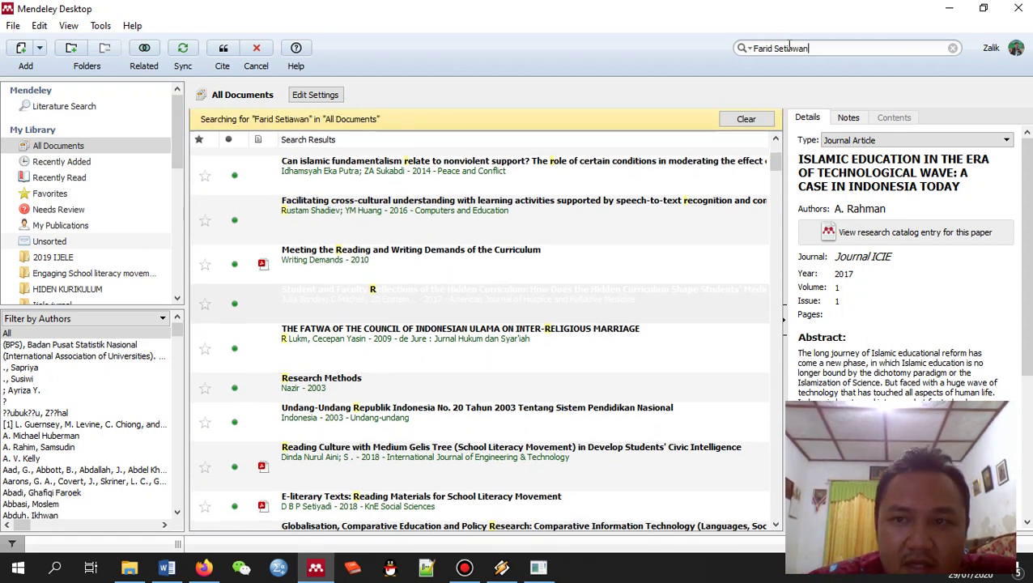
pyautogui.scroll(2, 498, 445)
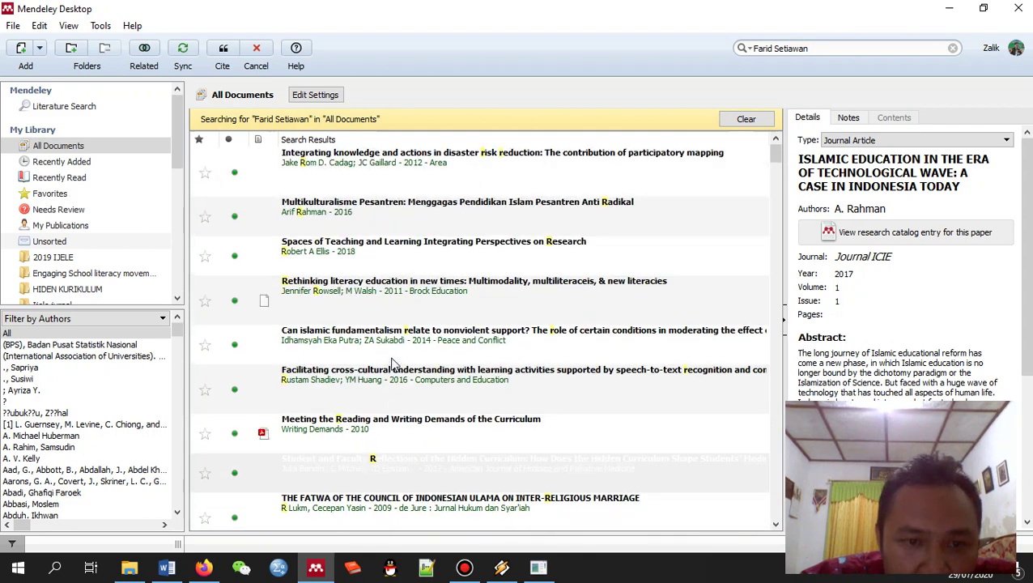
pyautogui.scroll(-4, 490, 286)
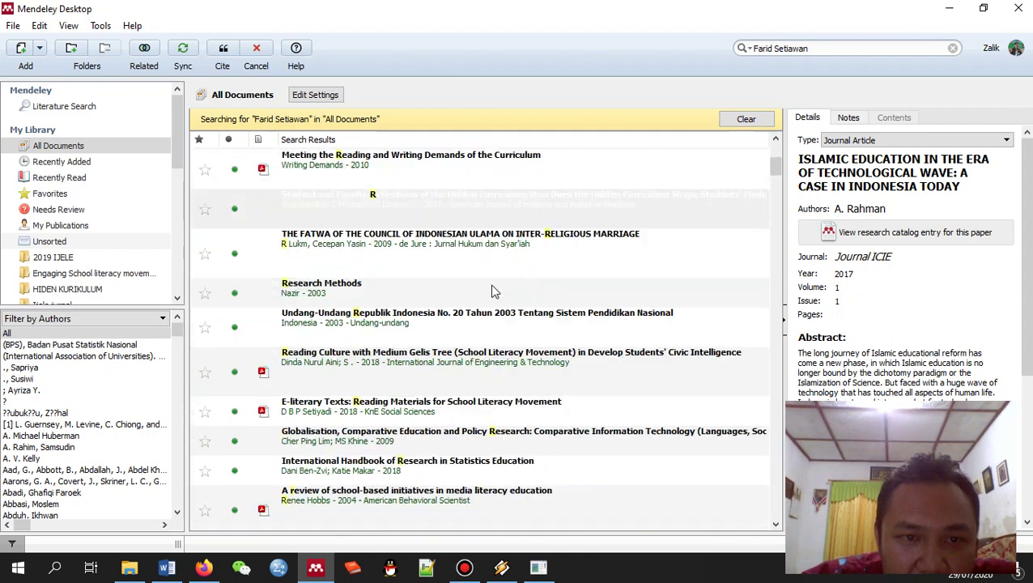
pyautogui.scroll(-6, 491, 286)
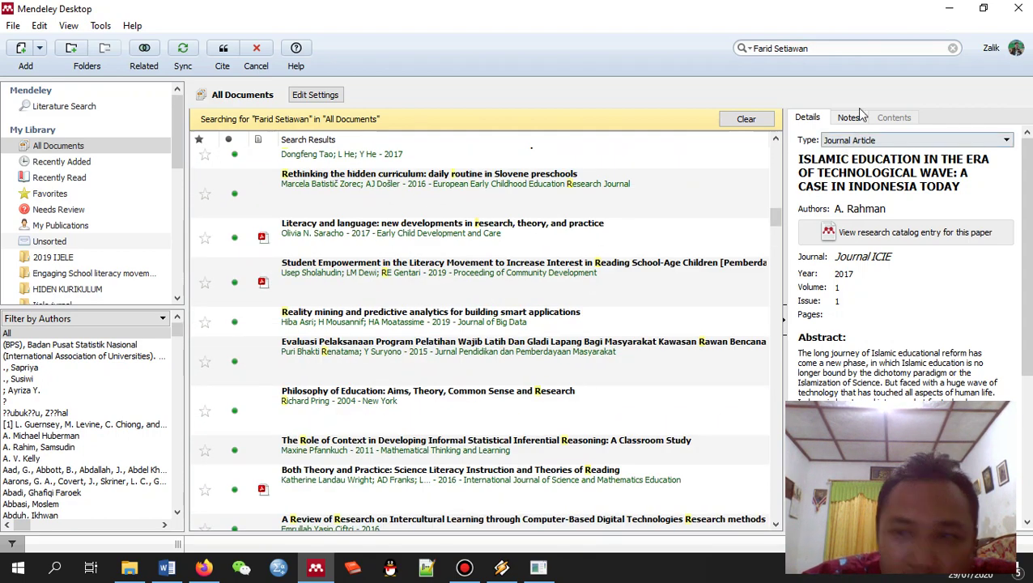
# Clear the search, search again by the author's full name, and cite "Geneologi dan Modernisasi Sistem Pendidikan Muhammadiyah 1911-1942"
pyautogui.click(746, 119)
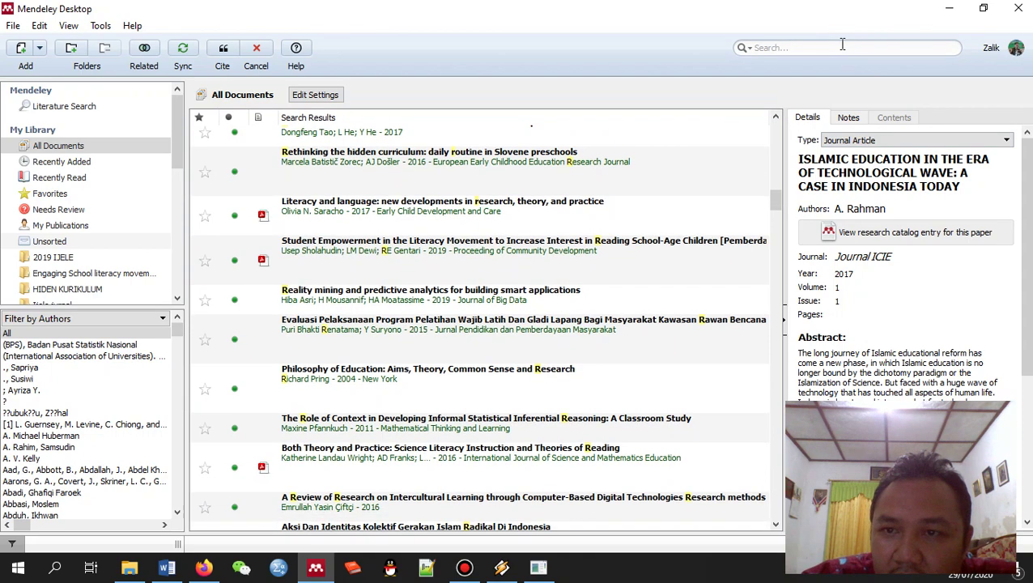
pyautogui.click(842, 45)
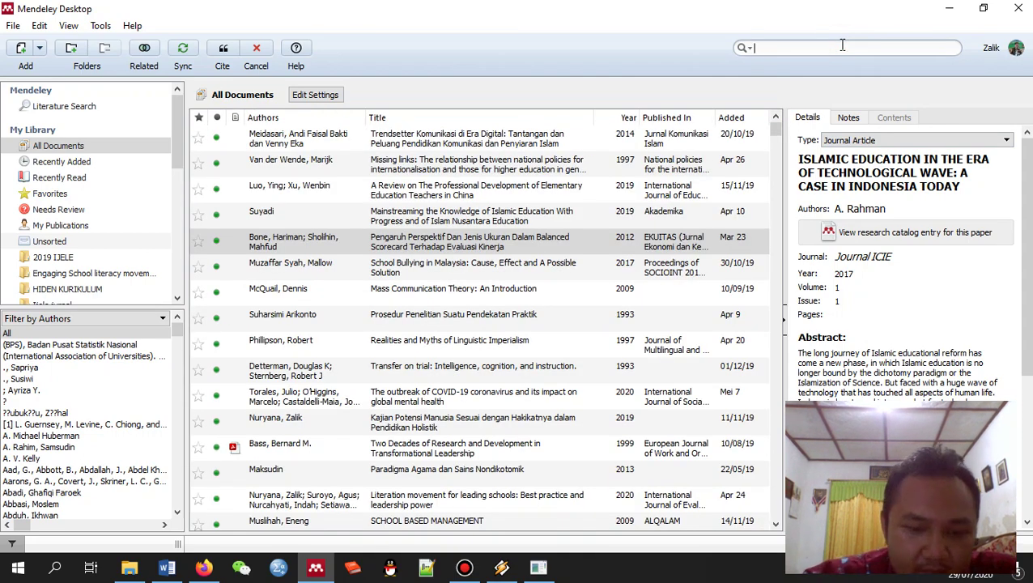
pyautogui.write('Far')
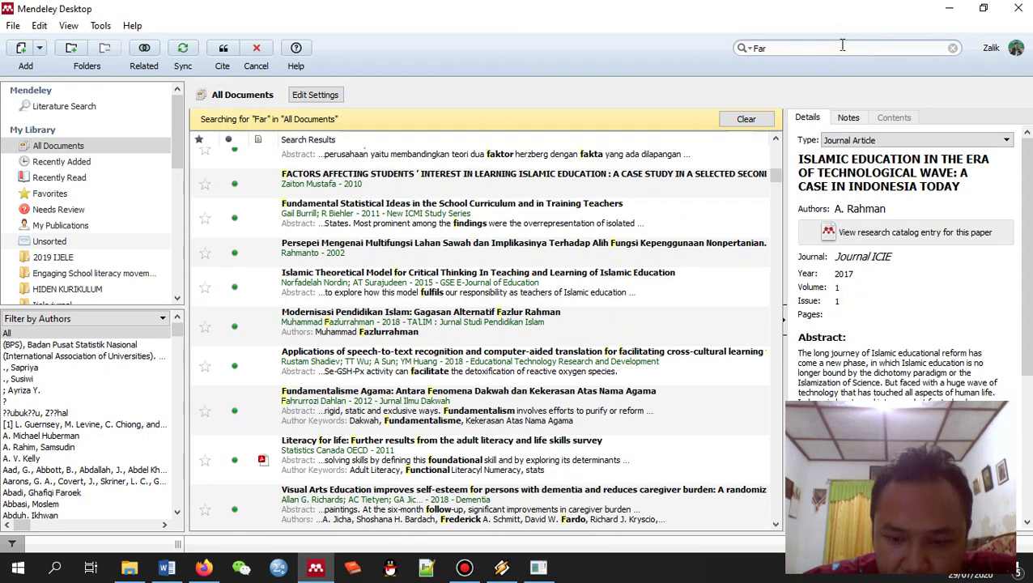
pyautogui.write('id ')
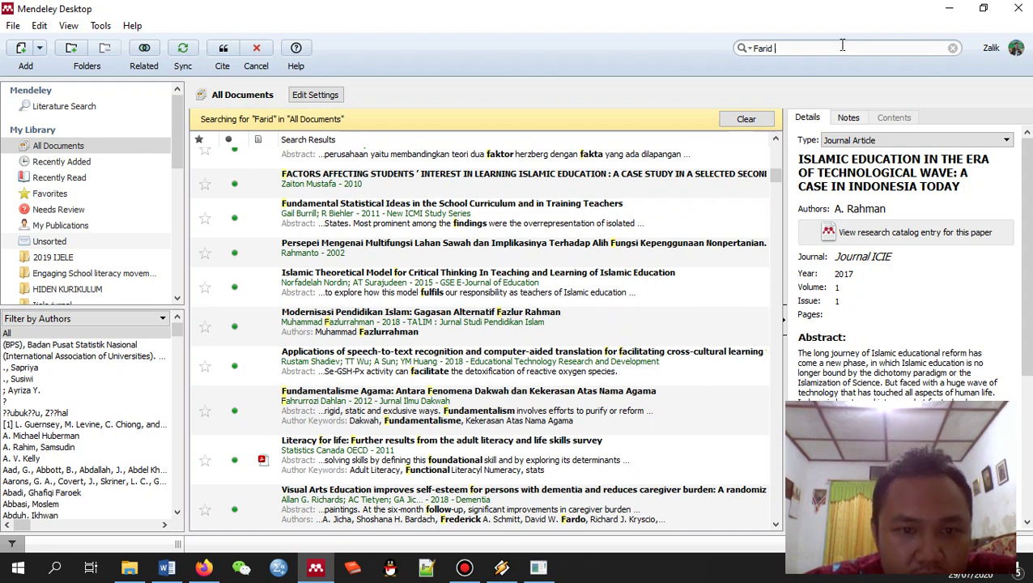
pyautogui.write('Se')
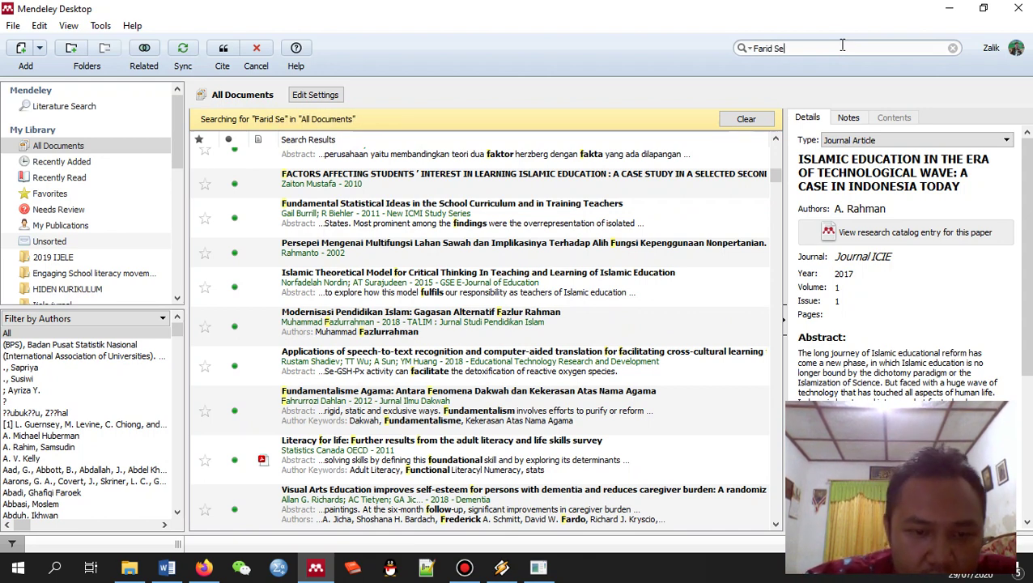
pyautogui.write('tiawab')
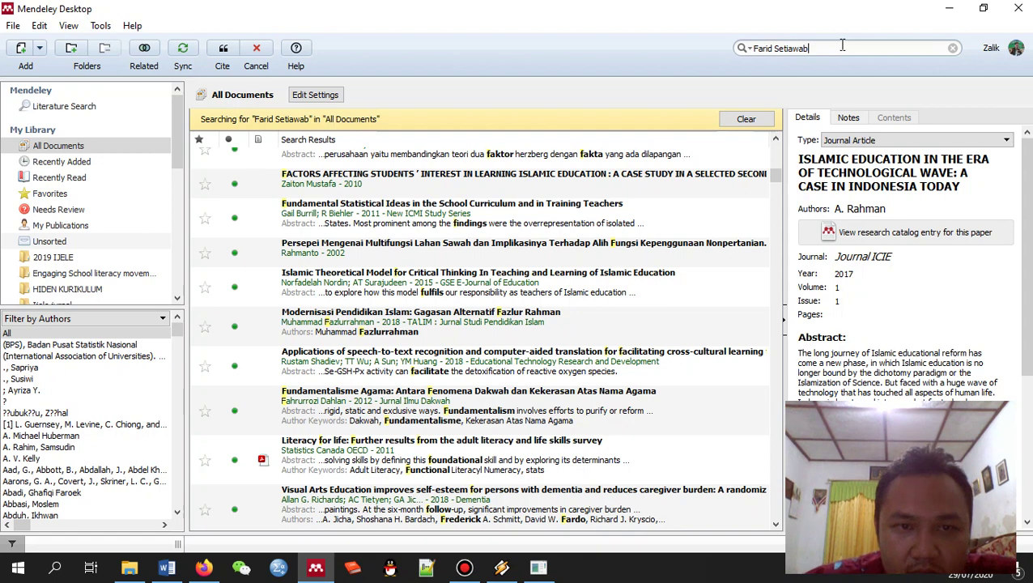
pyautogui.press('BackSpace')
pyautogui.write('n')
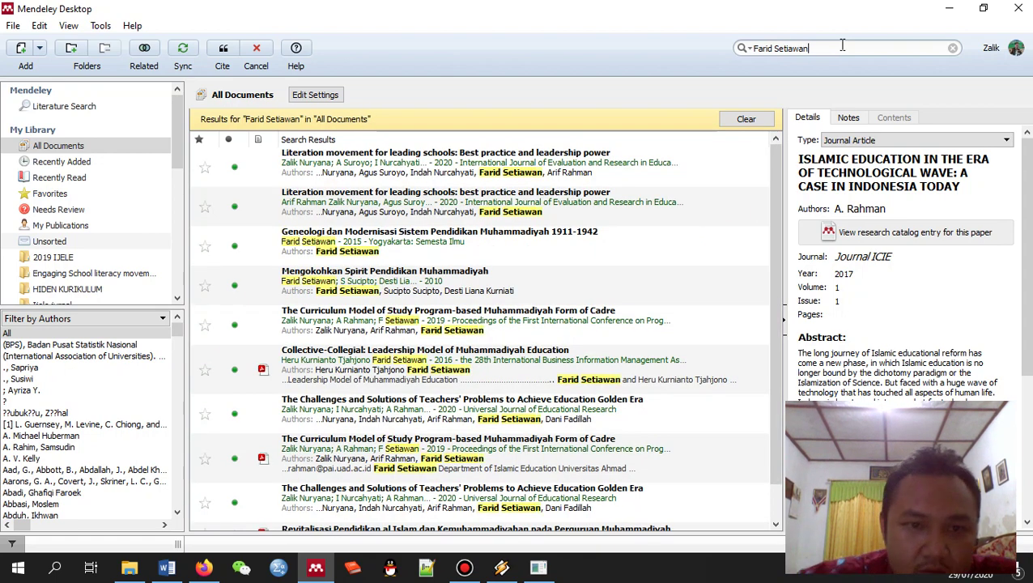
pyautogui.click(446, 246)
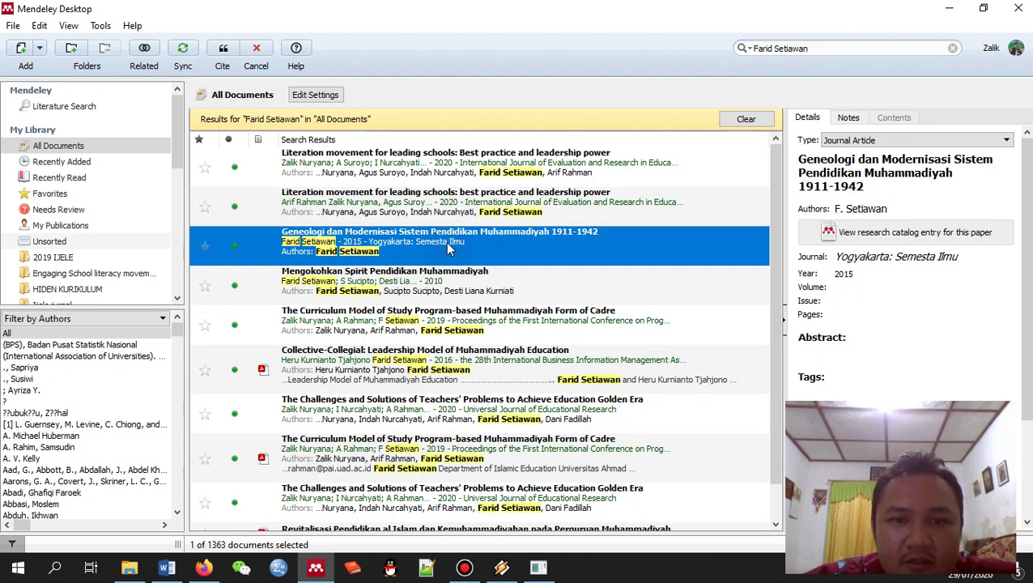
pyautogui.click(223, 57)
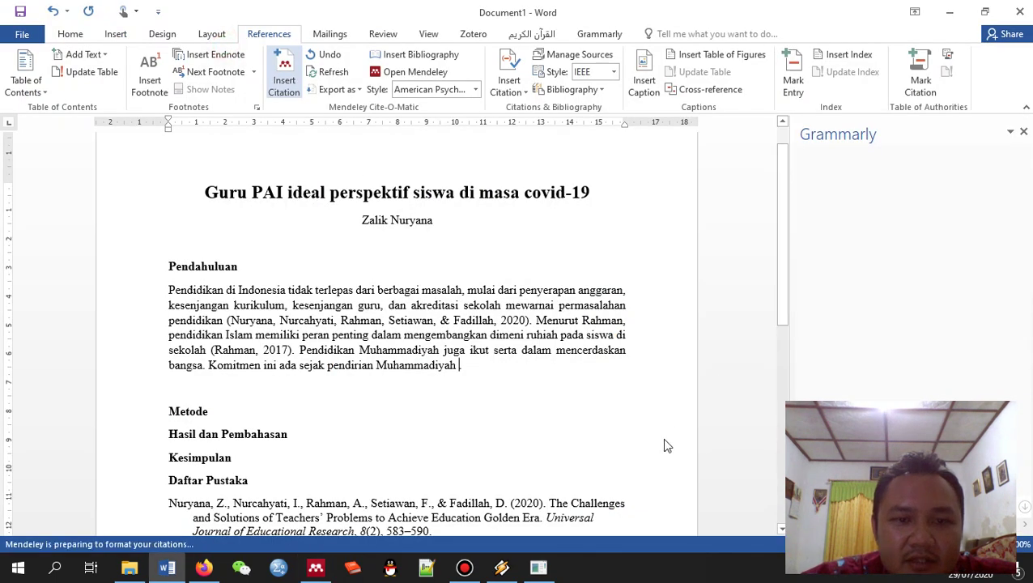
pyautogui.scroll(-4, 599, 470)
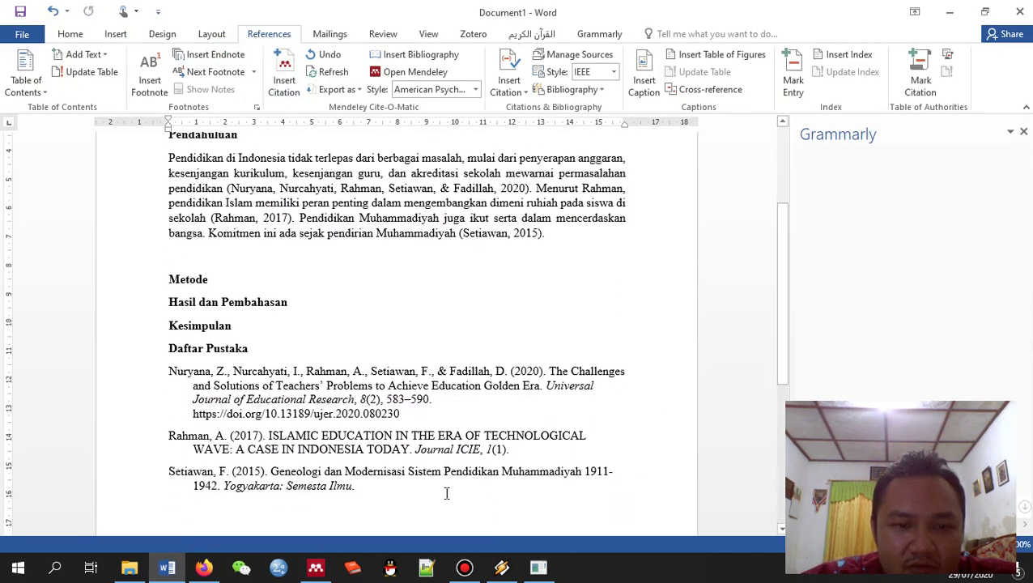
pyautogui.click(384, 474)
pyautogui.scroll(3, 470, 409)
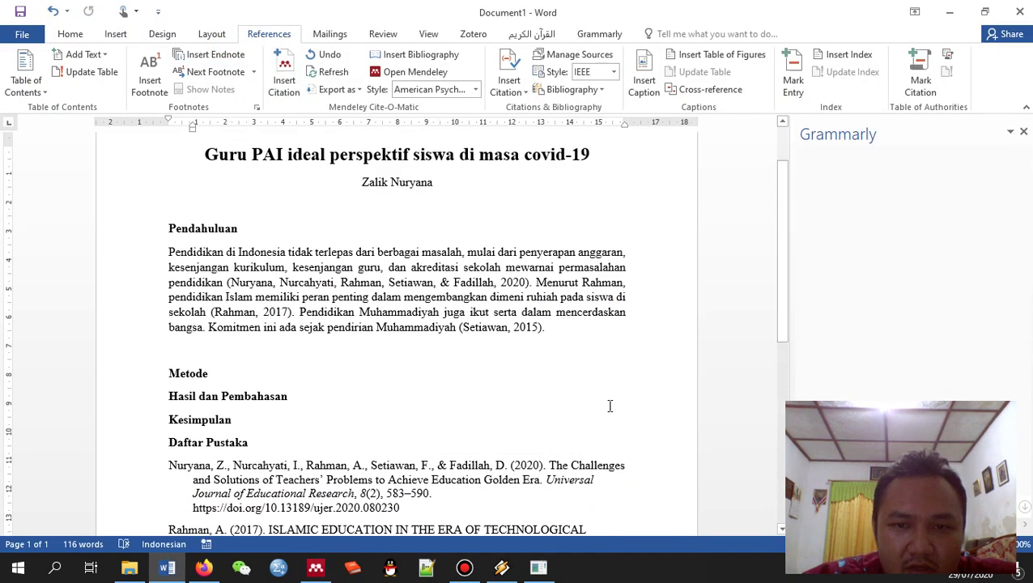
# Change the Mendeley citation style to IEEE and review the citations and the Daftar Pustaka entries
pyautogui.click(583, 330)
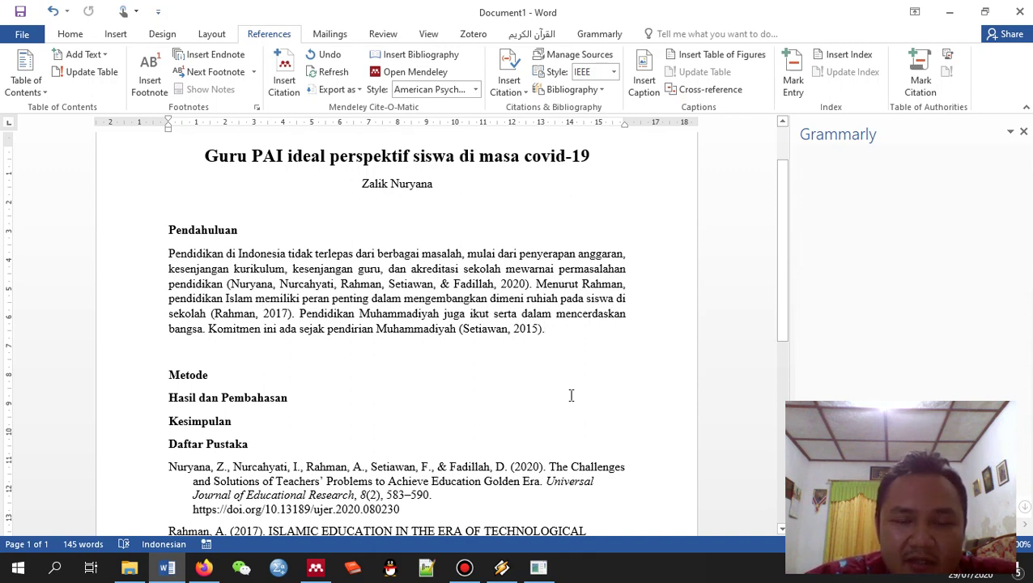
pyautogui.click(470, 90)
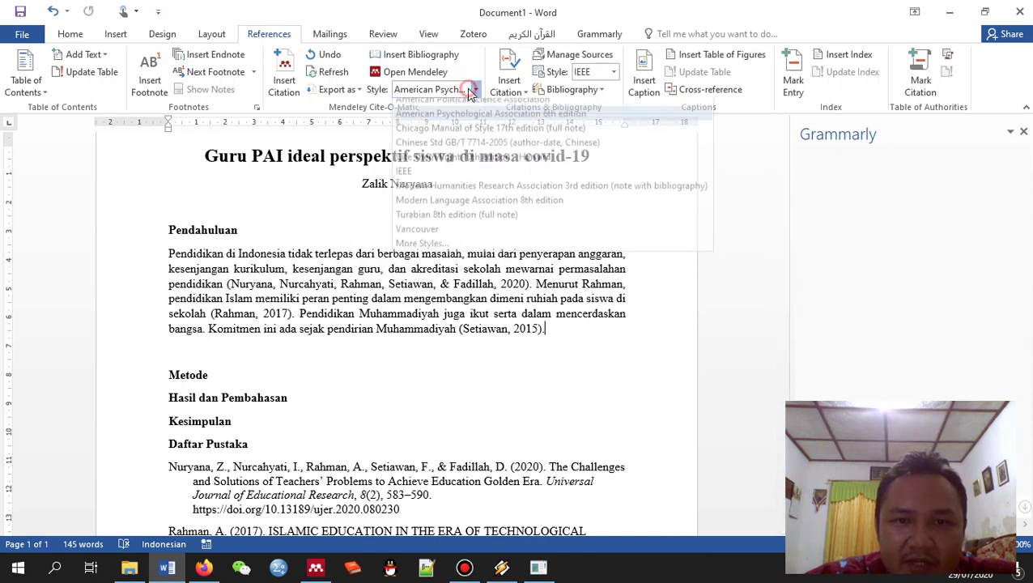
pyautogui.click(475, 178)
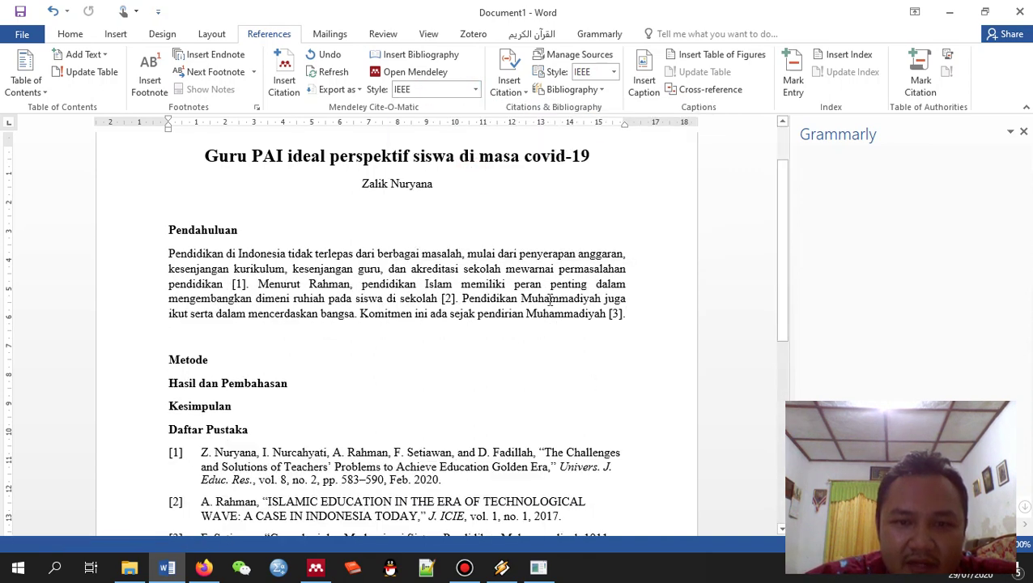
pyautogui.scroll(-3, 549, 299)
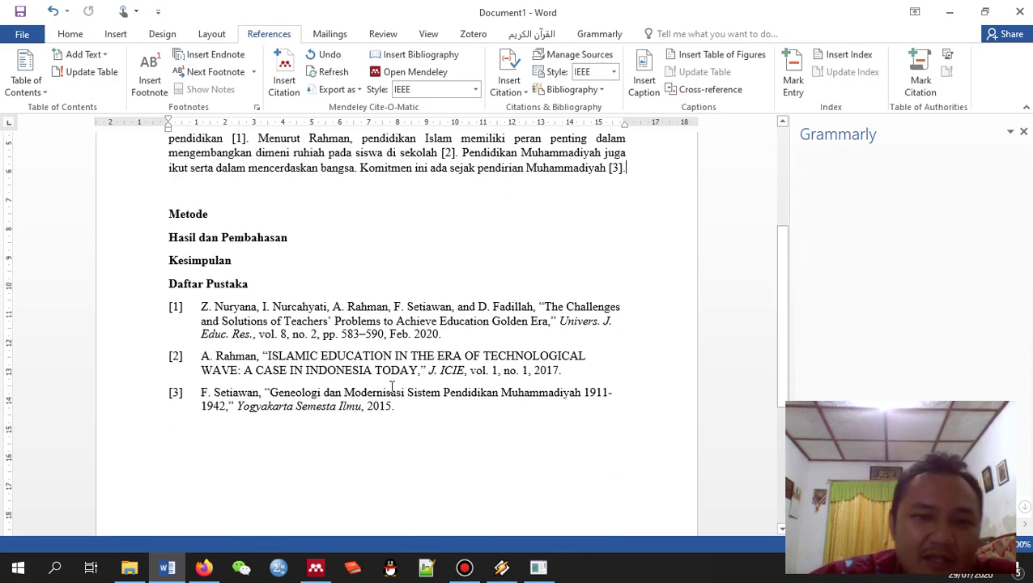
pyautogui.scroll(3, 392, 386)
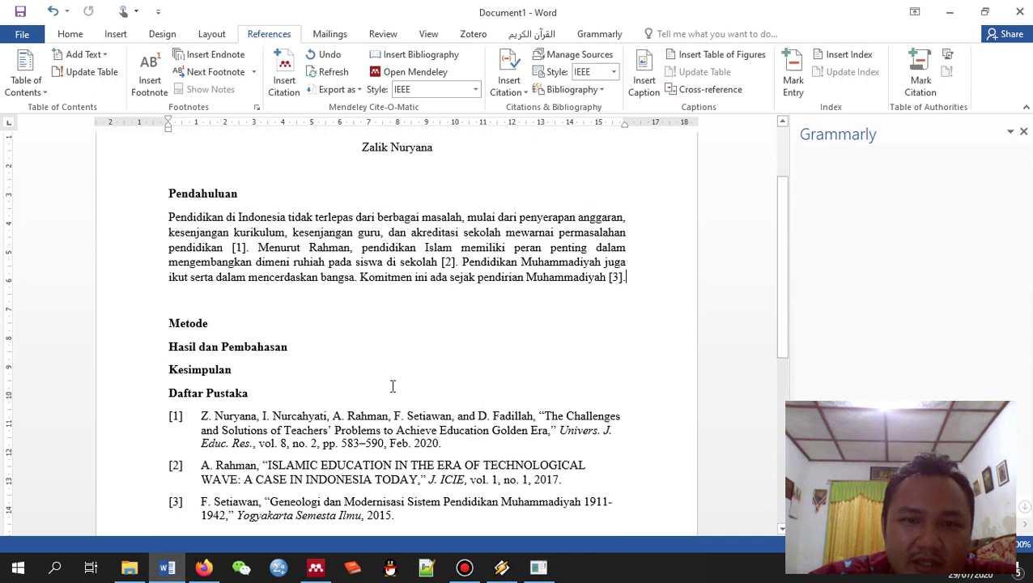
# Switch the Mendeley citation style to Chicago Manual of Style 17th edition (full note) and review the footnotes and Daftar Pustaka
pyautogui.click(473, 90)
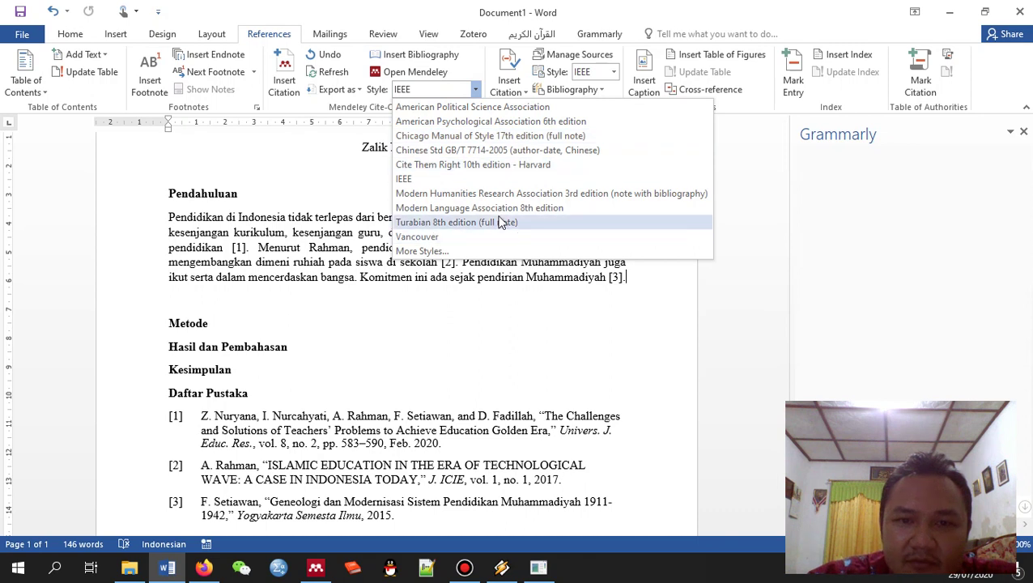
pyautogui.click(529, 138)
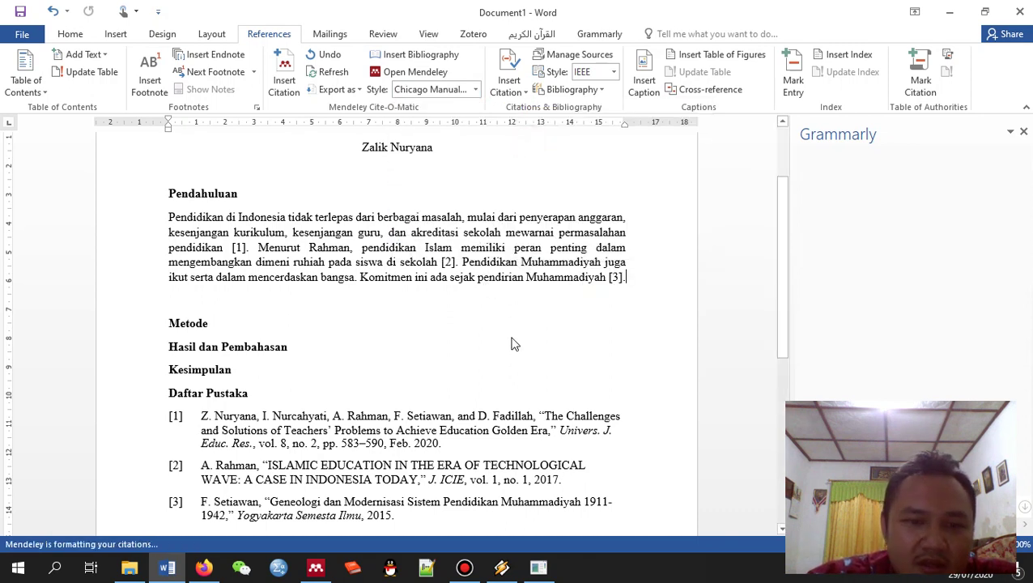
pyautogui.scroll(-8, 514, 340)
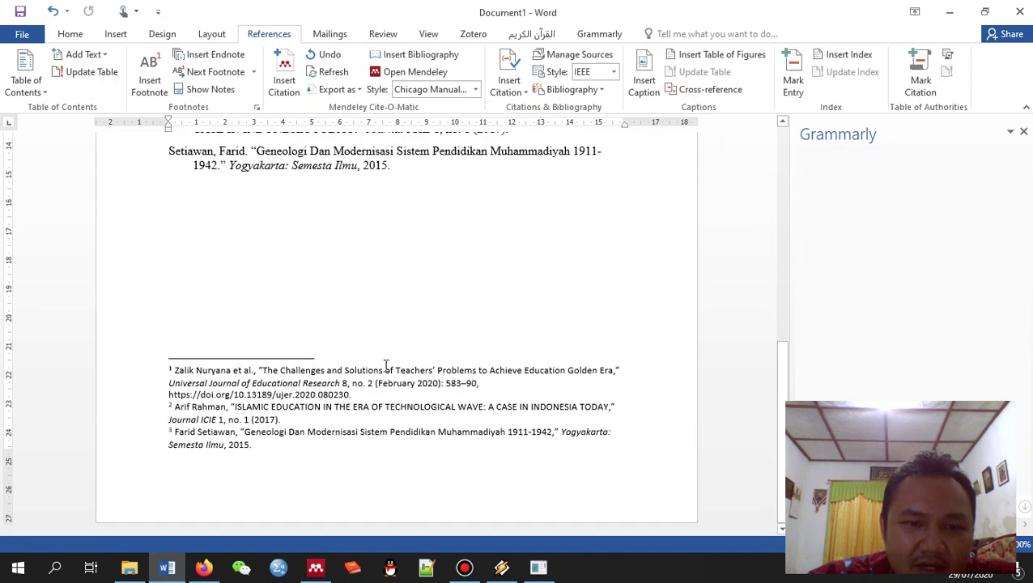
pyautogui.moveTo(321, 452); pyautogui.dragTo(162, 363)
pyautogui.scroll(10, 388, 420)
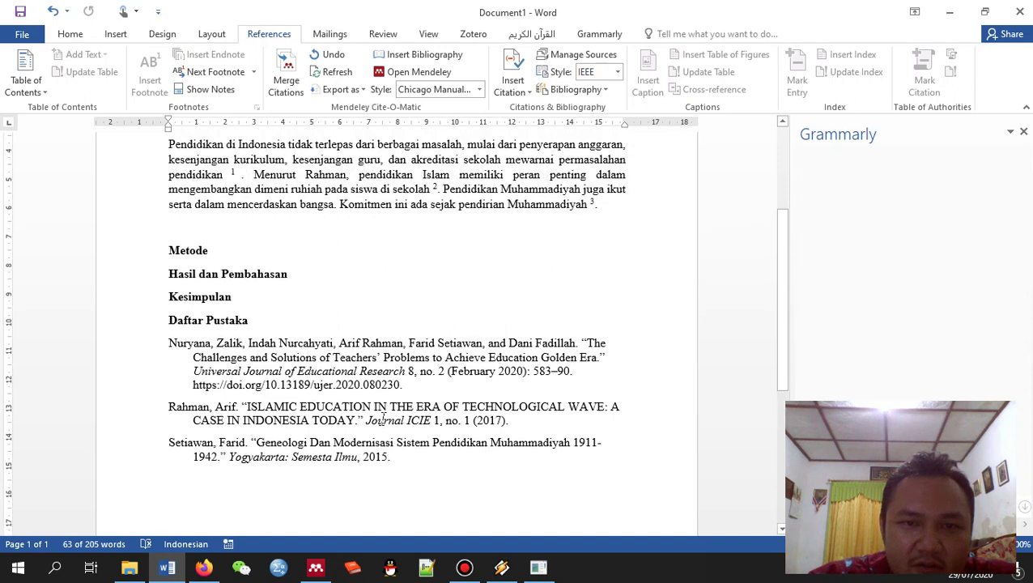
pyautogui.scroll(-1, 661, 435)
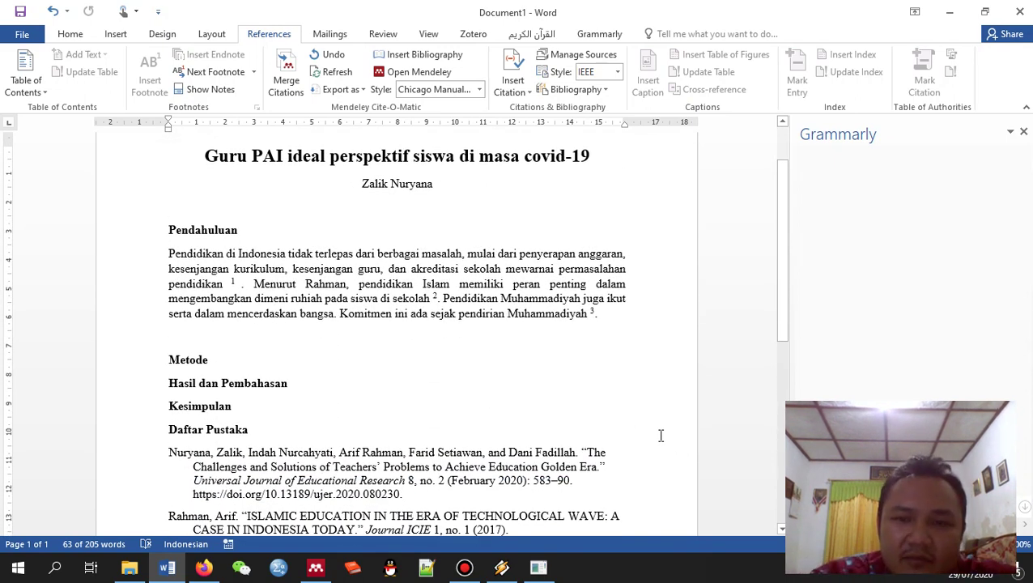
# Add a new paragraph after the Pendahuluan text and start a Mendeley citation, going to Literature Search in Mendeley Desktop
pyautogui.click(632, 316)
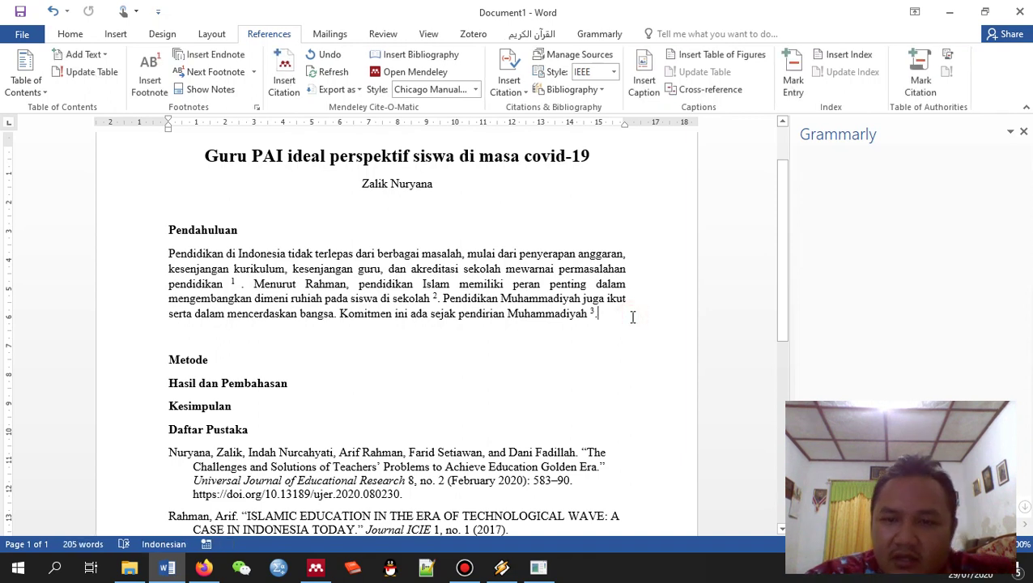
pyautogui.press('Return')
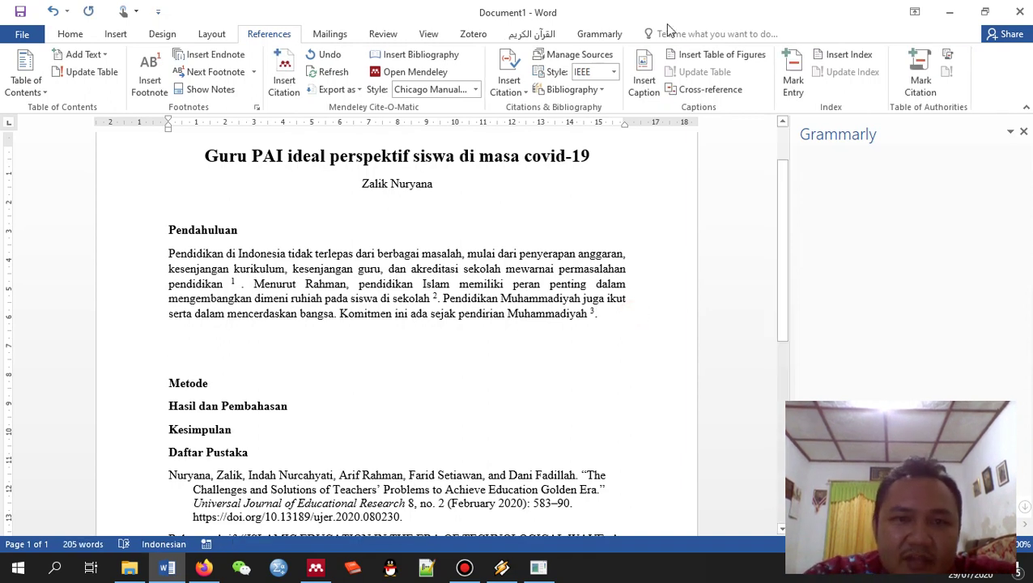
pyautogui.click(284, 76)
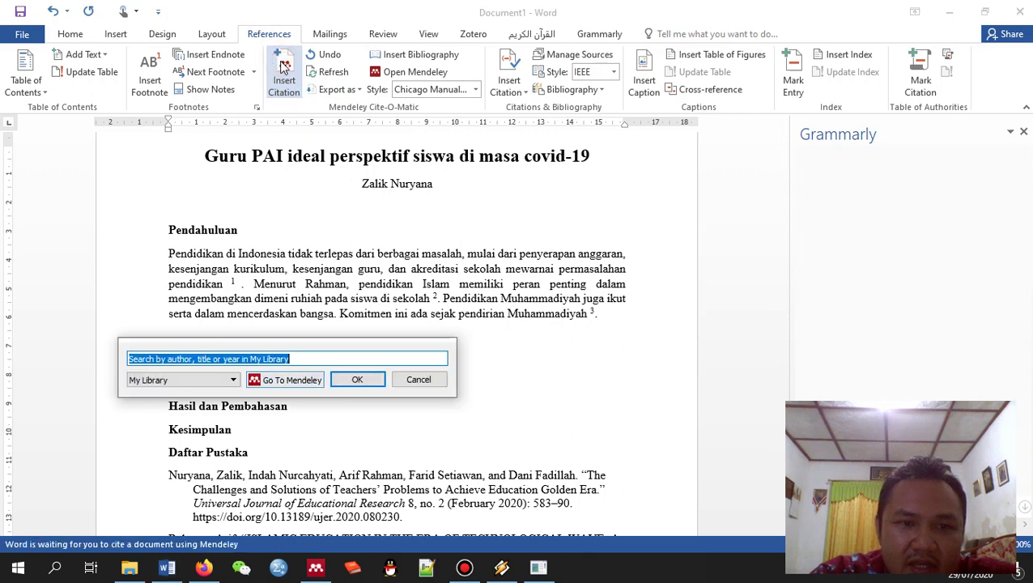
pyautogui.click(283, 387)
pyautogui.click(91, 108)
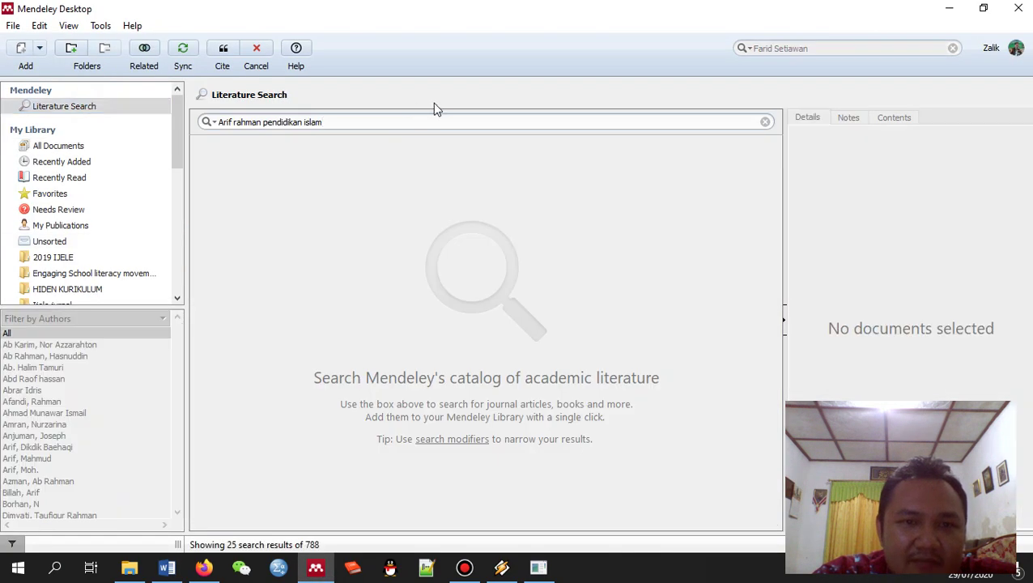
# Replace the previous literature query and search Mendeley's catalog for "Problem guru PAI"
pyautogui.tripleClick(343, 120)
pyautogui.press('BackSpace')
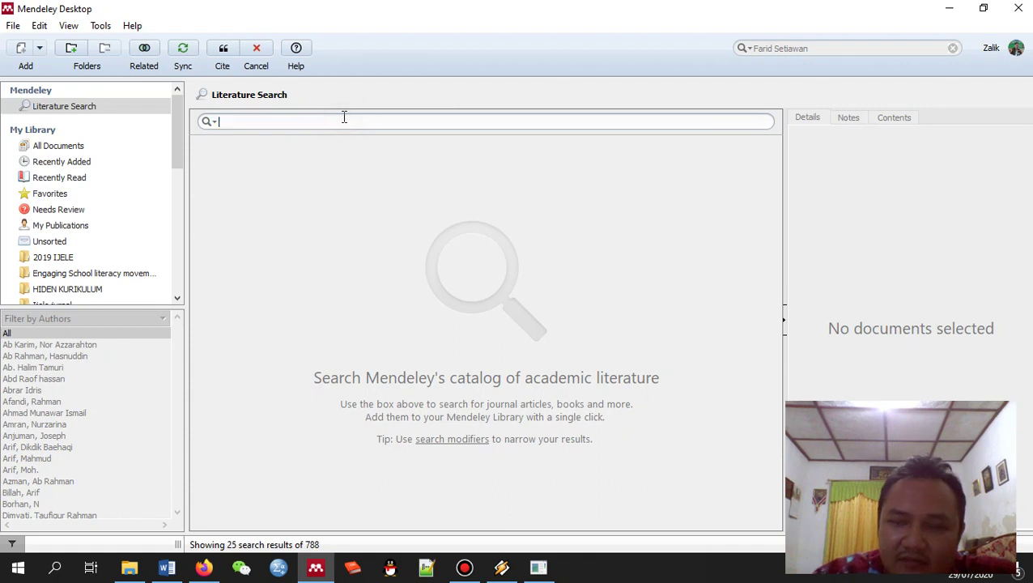
pyautogui.write('Pro')
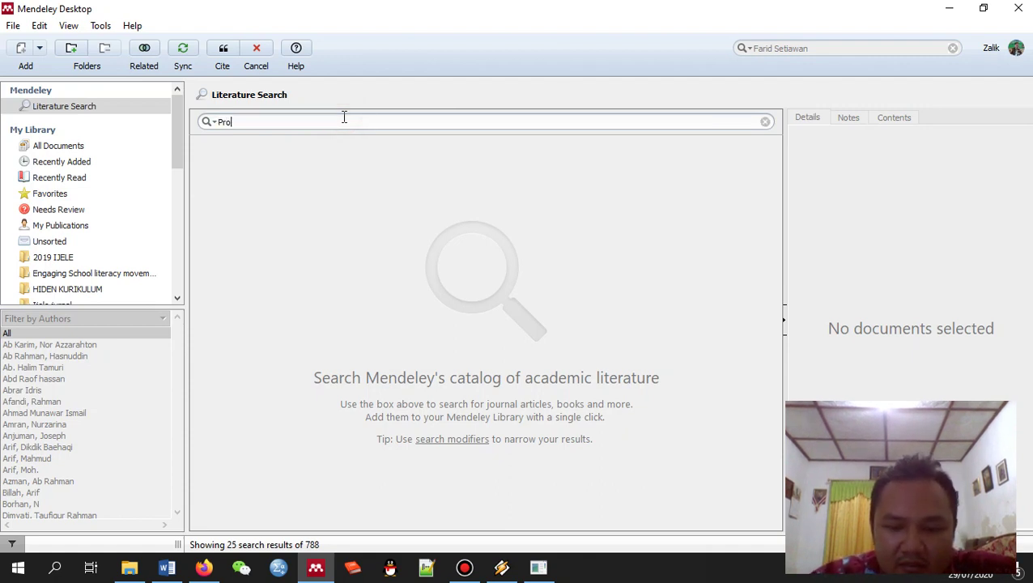
pyautogui.write('blem guru PAI')
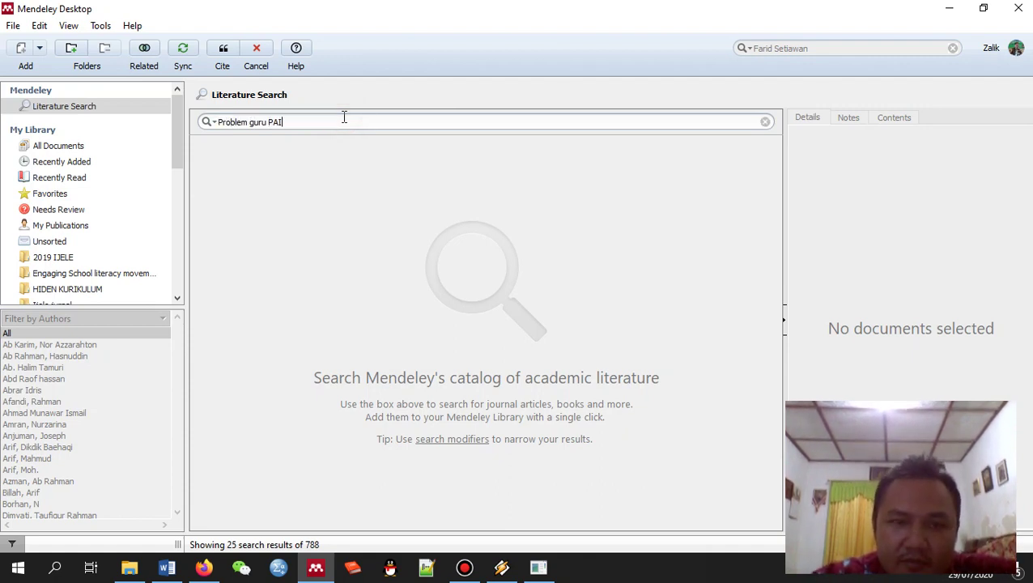
pyautogui.press('Return')
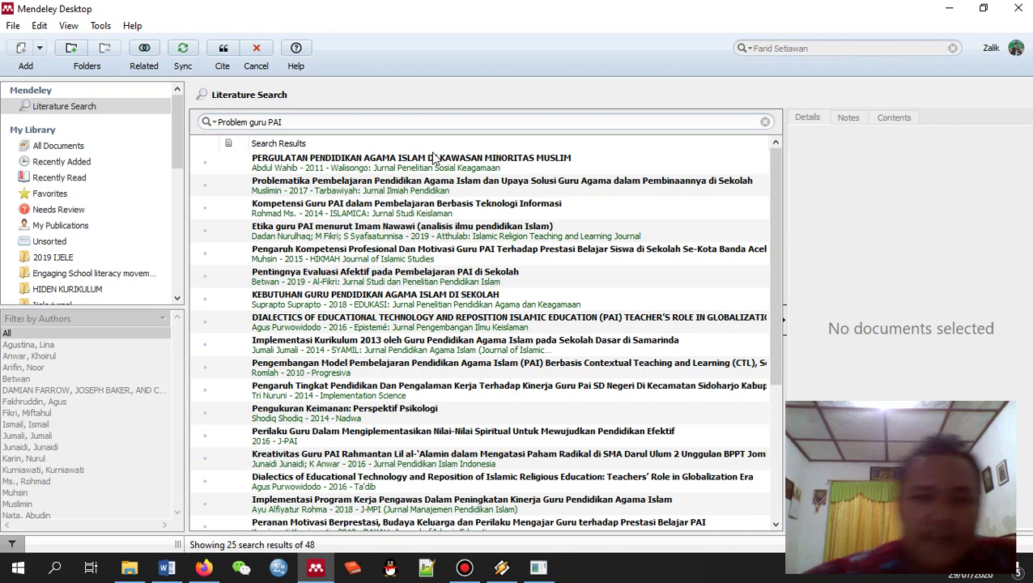
# Read the abstract and keywords of "Problematika Pembelajaran Pendidikan Agama Islam dan Upaya Solusi Guru Agama dalam Pembinaannya di Sekolah"
pyautogui.click(397, 189)
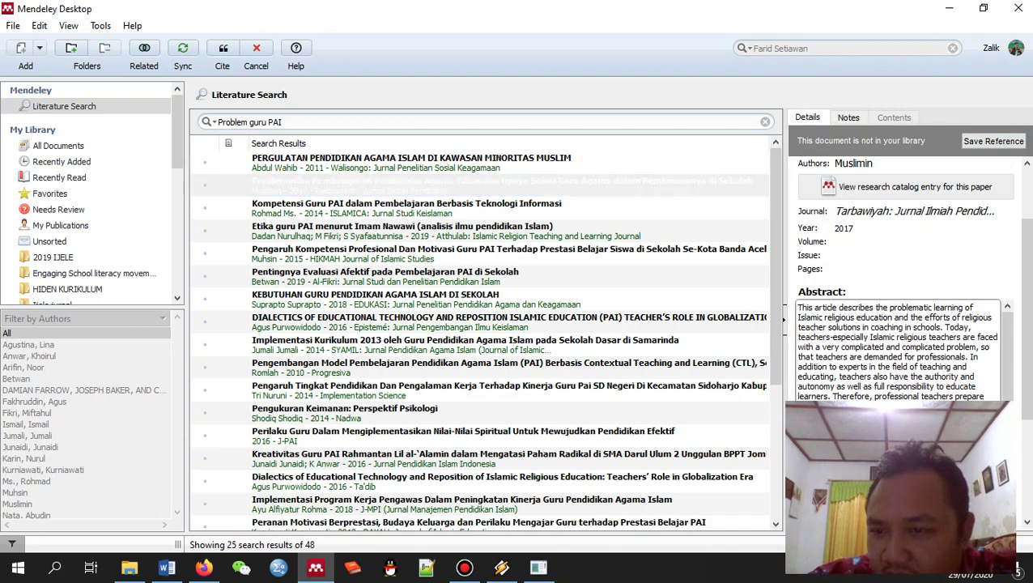
pyautogui.scroll(-2, 919, 366)
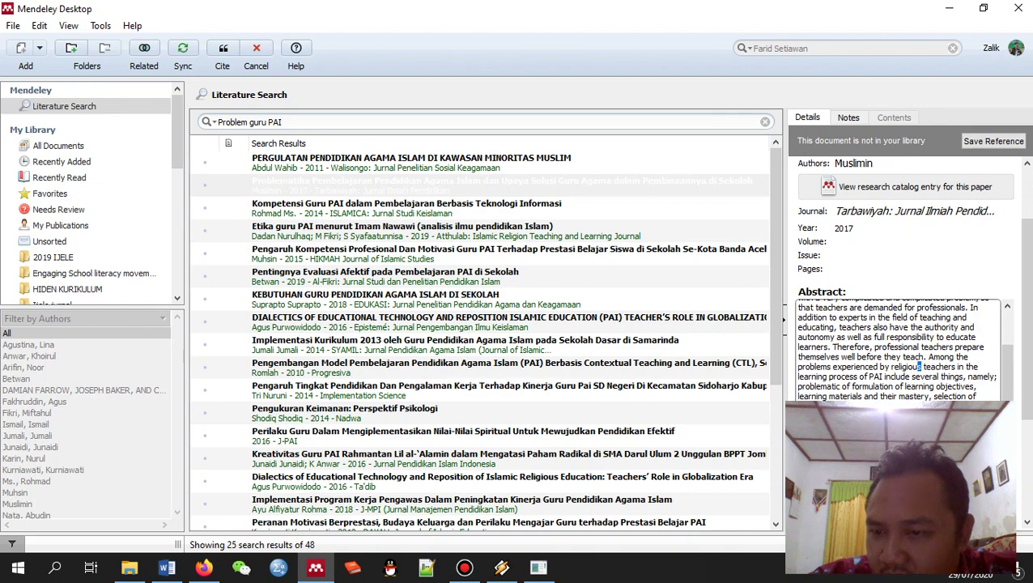
pyautogui.scroll(5, 899, 348)
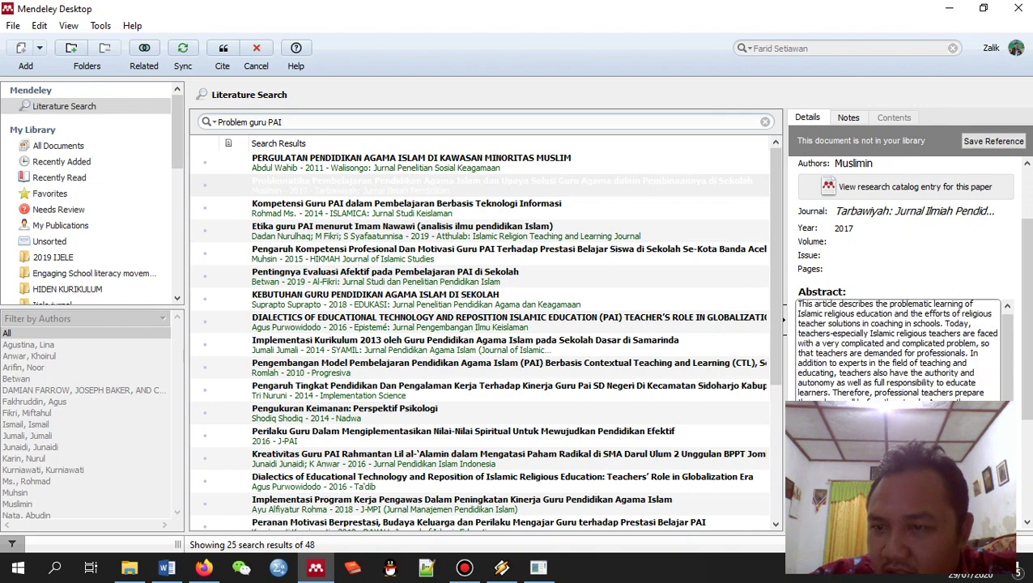
pyautogui.scroll(-6, 898, 349)
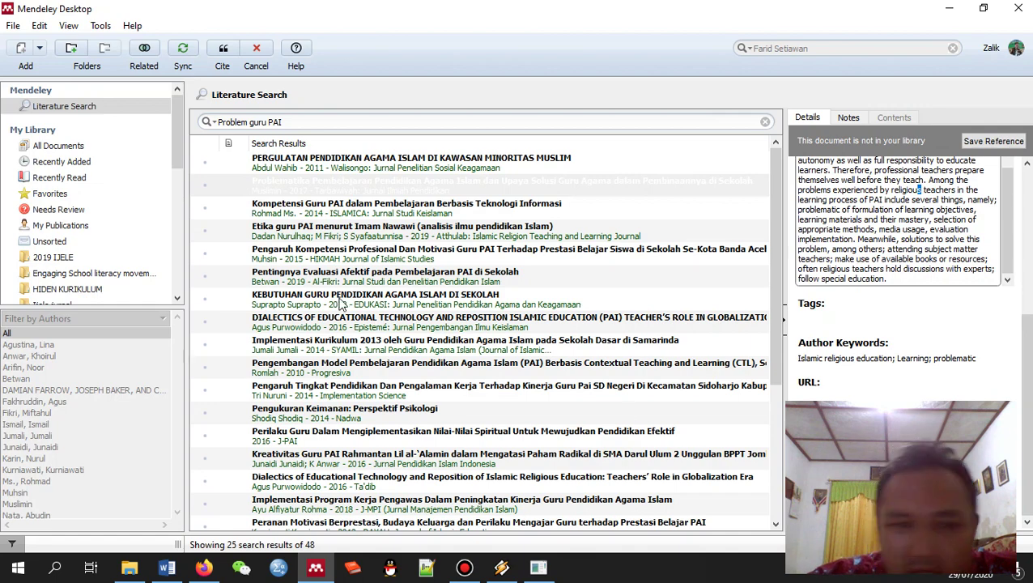
# Examine the abstracts of further results, from "Etika guru PAI menurut Imam Nawawi" to "Implementasi Program Kerja Pengawas Dalam Peningkatan Kinerja Guru Pendidikan Agama Islam"
pyautogui.click(412, 237)
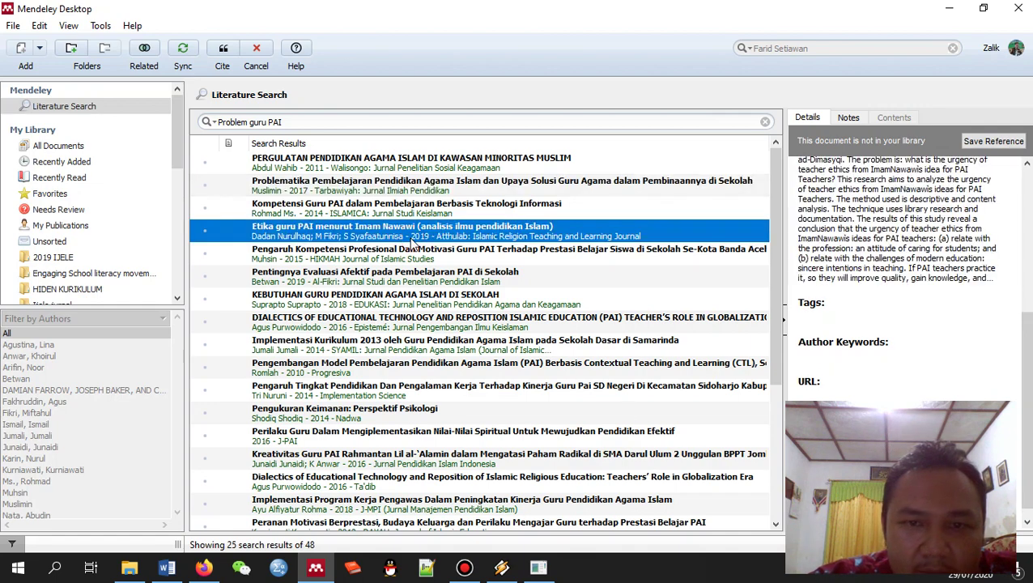
pyautogui.click(923, 282)
pyautogui.scroll(-3, 916, 334)
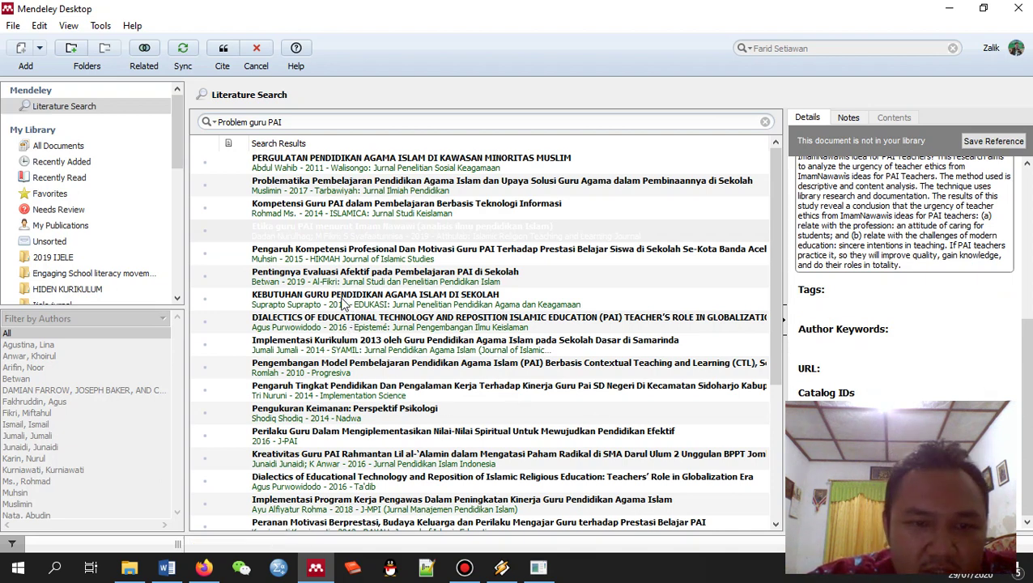
pyautogui.click(331, 309)
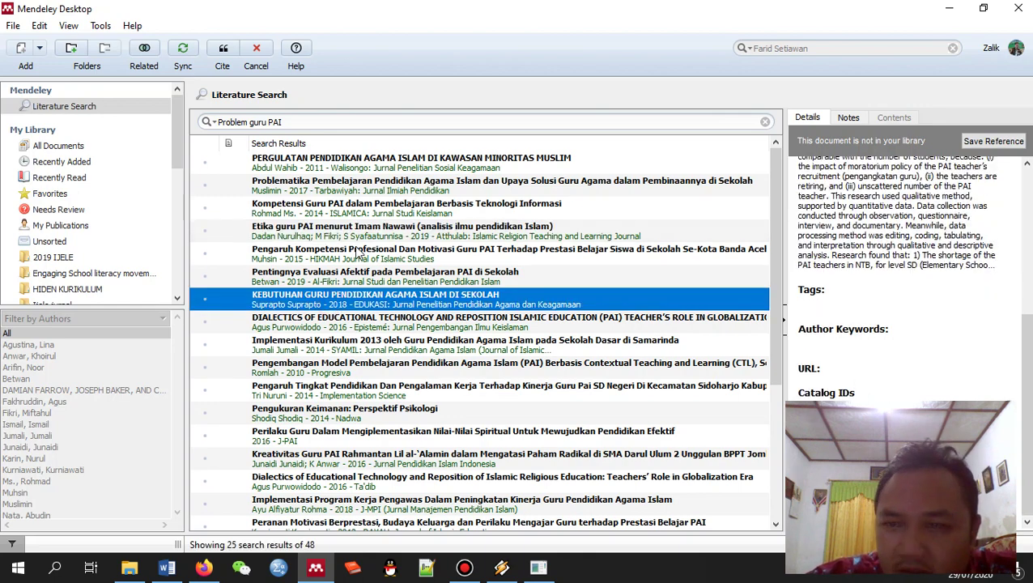
pyautogui.click(332, 282)
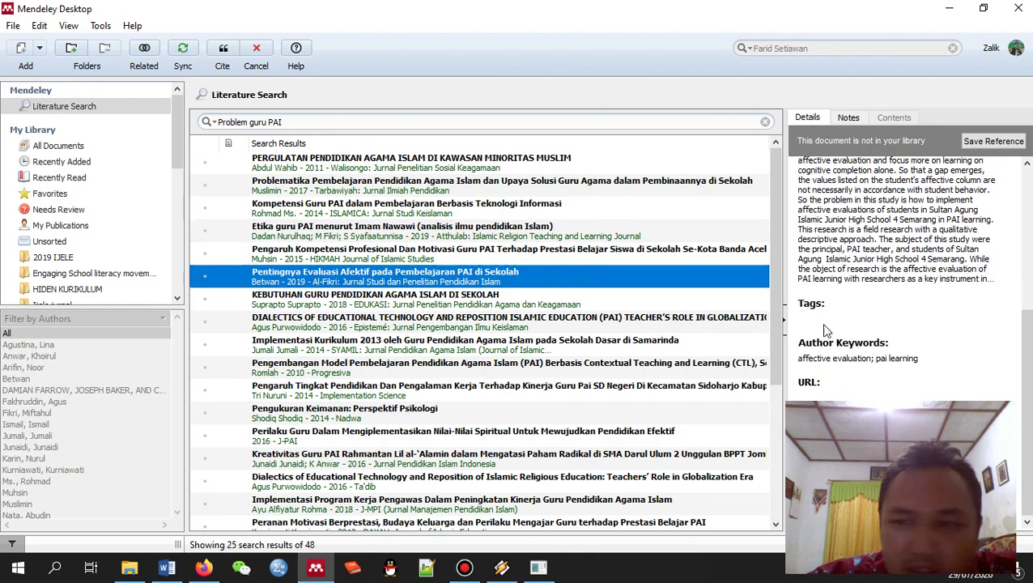
pyautogui.click(338, 374)
pyautogui.scroll(-2, 340, 374)
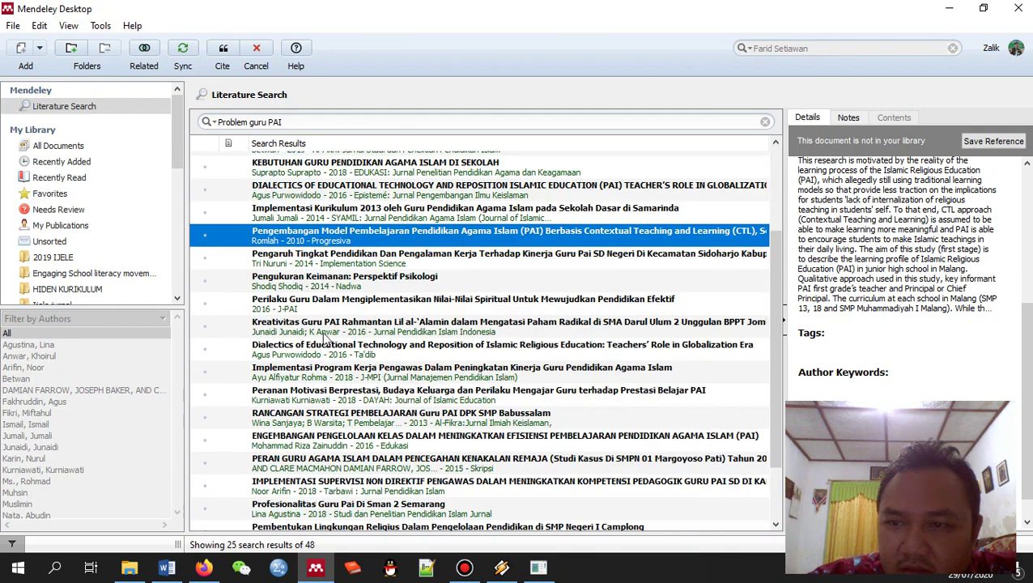
pyautogui.click(322, 290)
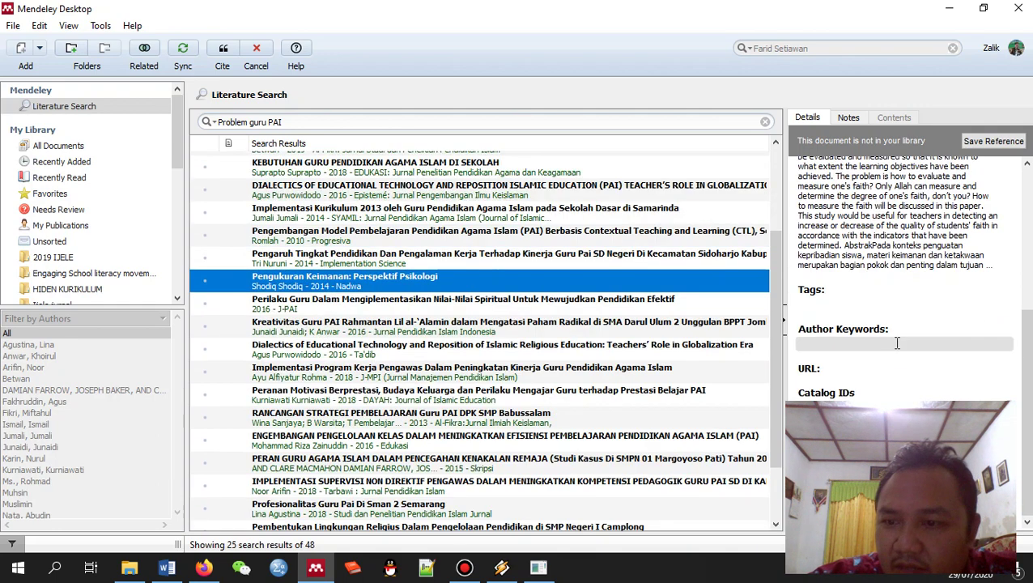
pyautogui.click(374, 374)
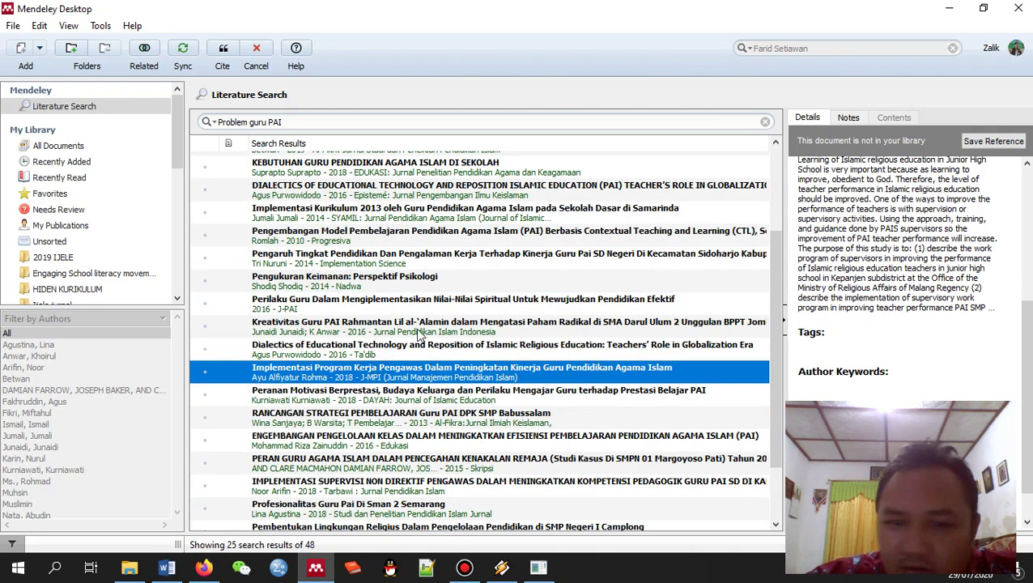
pyautogui.scroll(2, 472, 380)
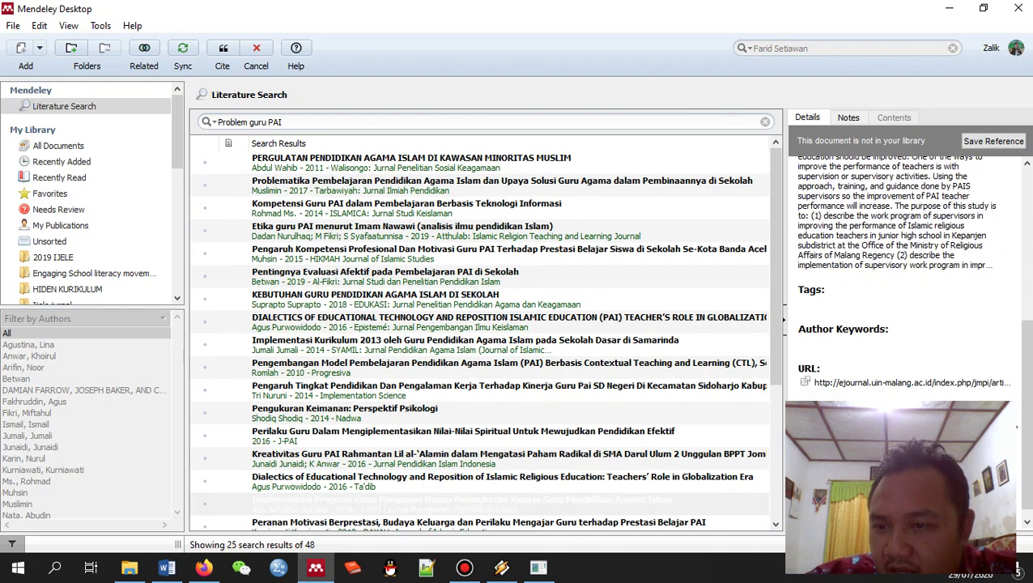
pyautogui.scroll(2, 918, 387)
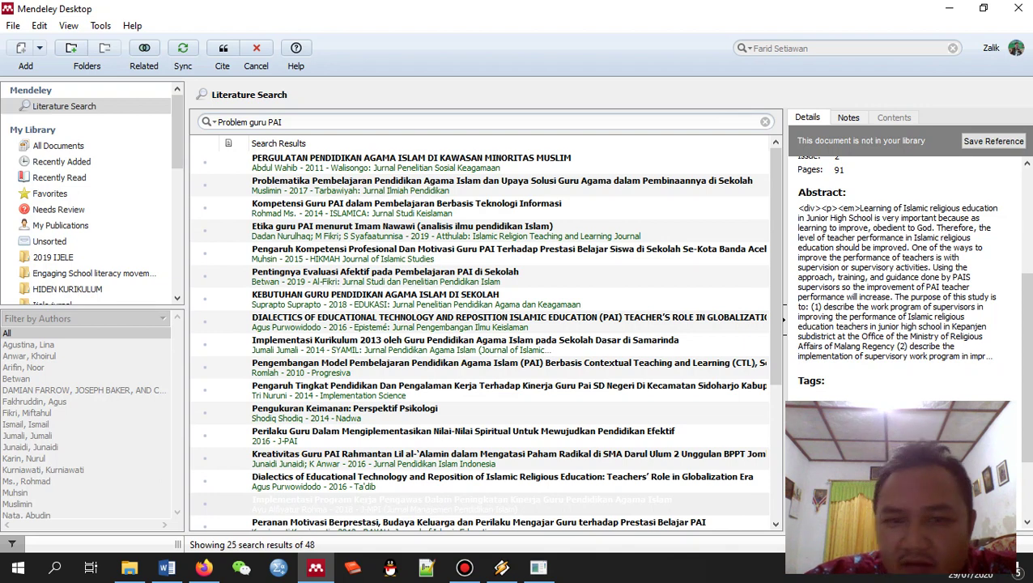
# Read the English and Indonesian abstract of "Pergulatan Pendidikan Agama Islam di Kawasan Minoritas Muslim"
pyautogui.click(387, 162)
pyautogui.click(923, 217)
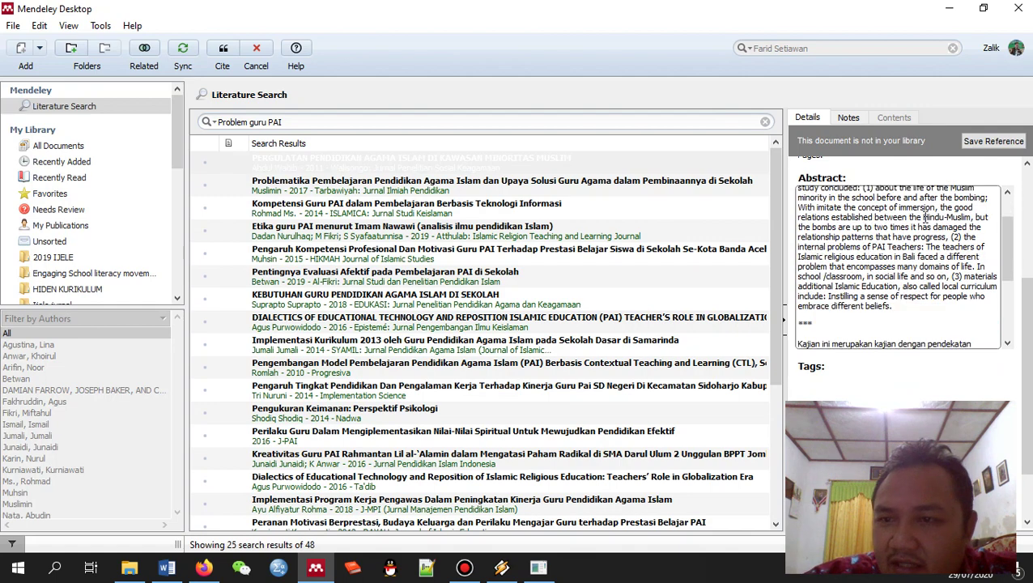
pyautogui.scroll(-3, 924, 217)
pyautogui.scroll(-4, 924, 217)
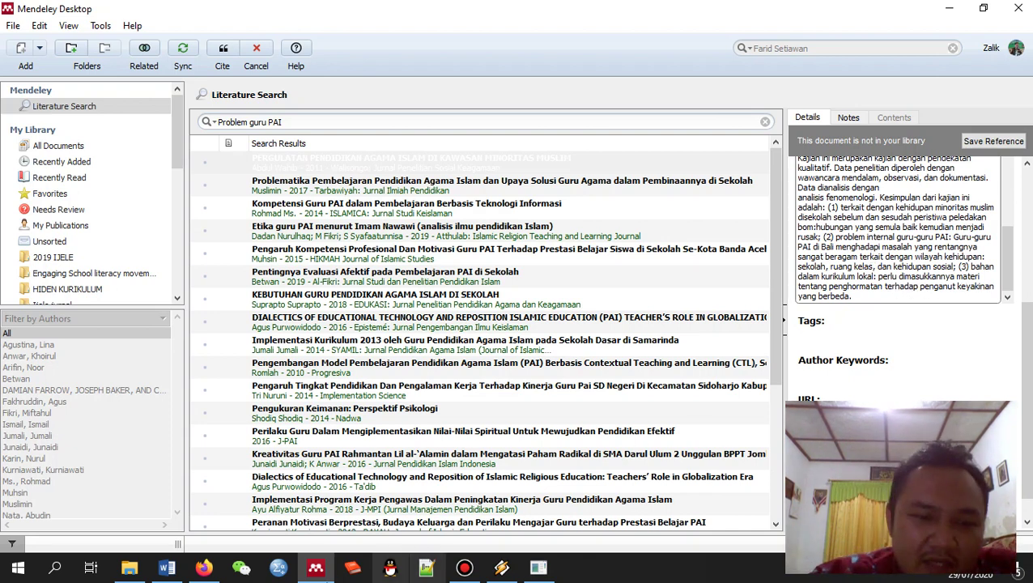
# Switch to Word and write "Pendidikan Islam di bebrapa tempat memiliki permasalahan berbeda, misal di Bali" in the new paragraph
pyautogui.click(168, 569)
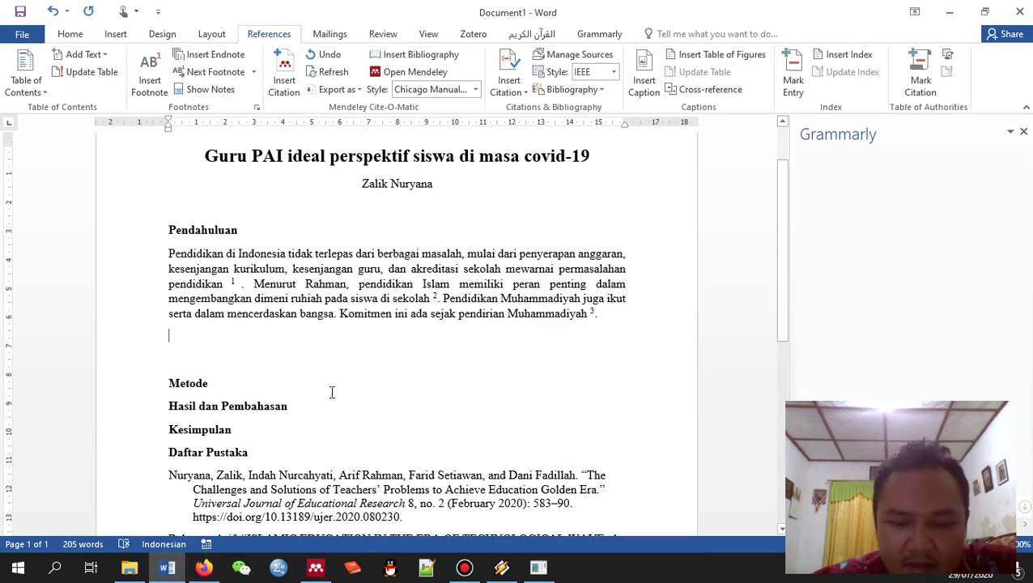
pyautogui.write('Pendidikan Islam di bebrapa ')
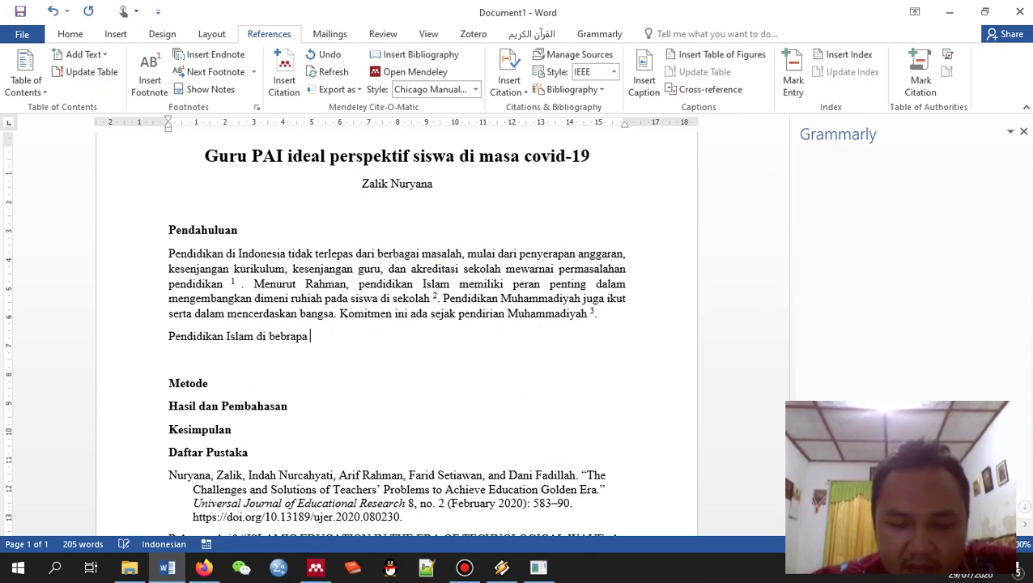
pyautogui.write('tempat m')
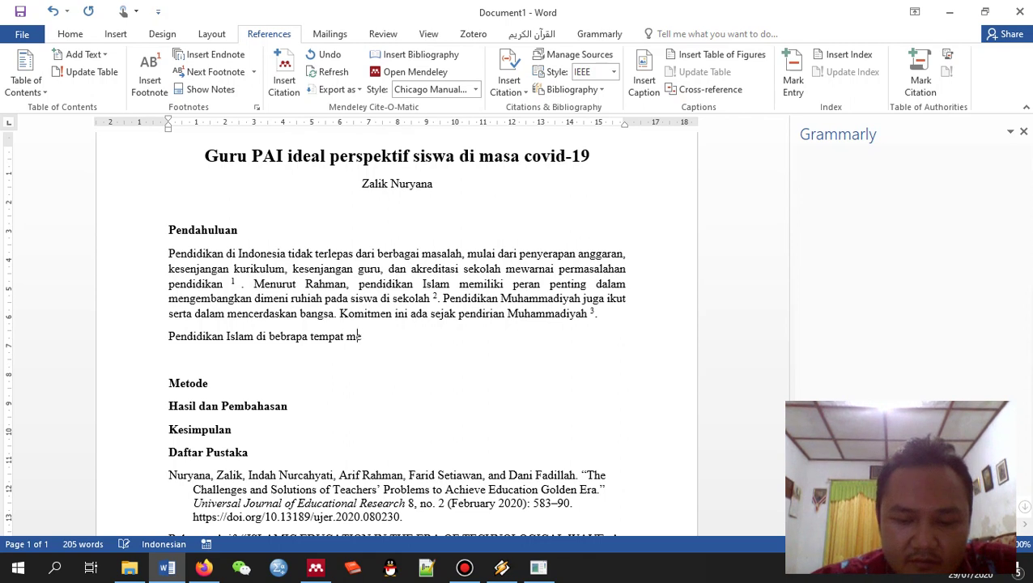
pyautogui.write('emiliki perma')
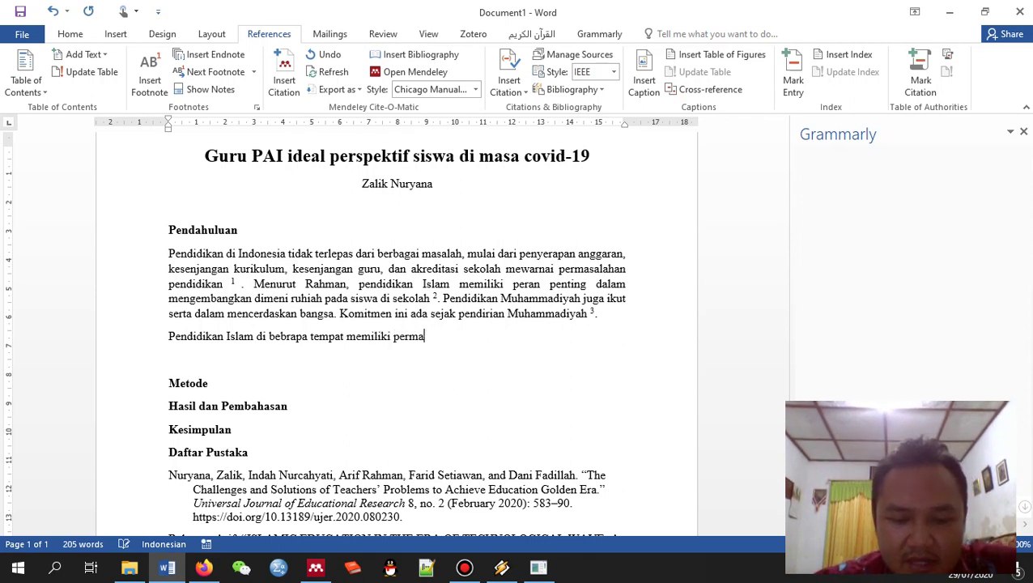
pyautogui.write('salahan berbed')
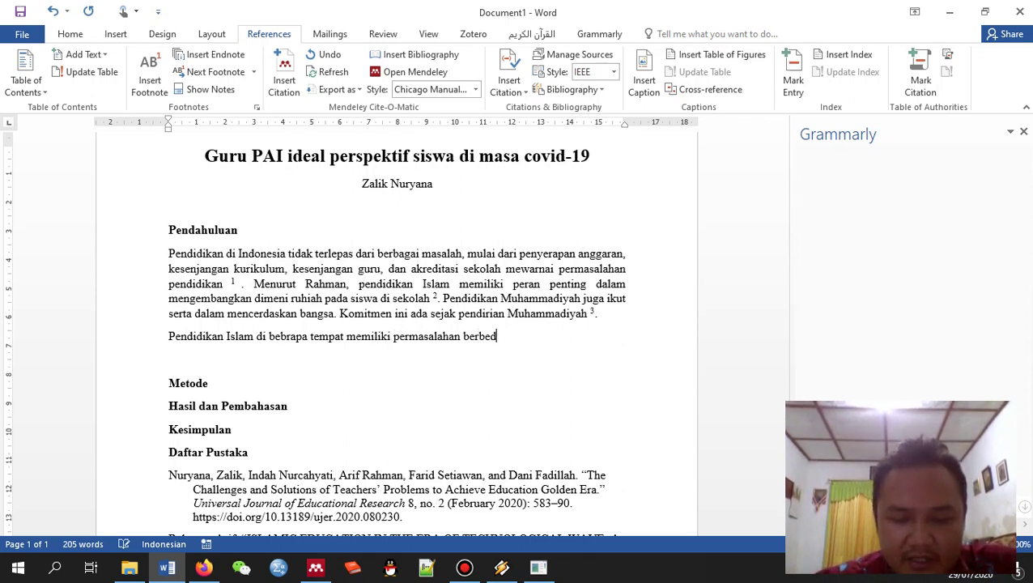
pyautogui.write('a, misal di Bali')
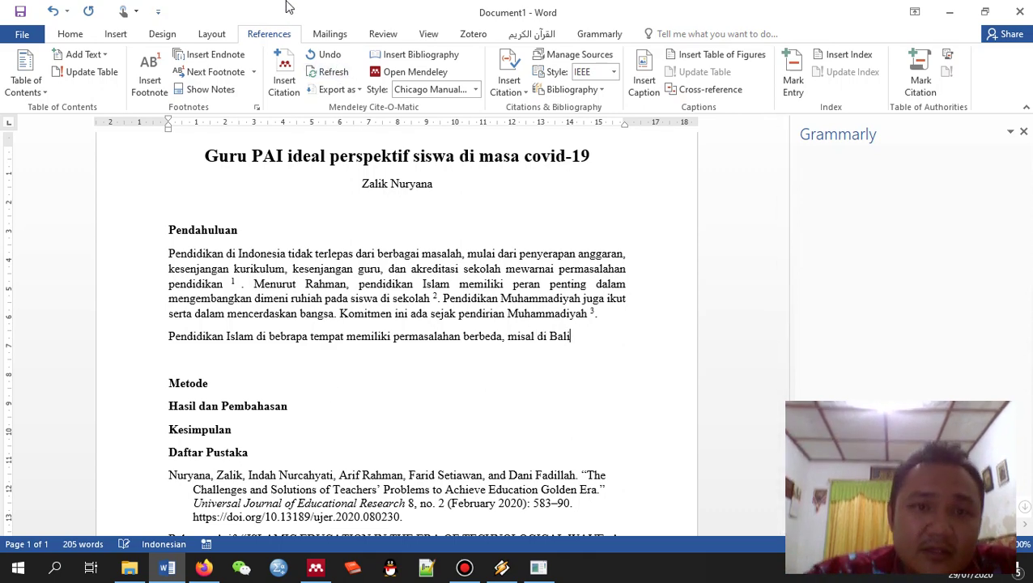
# After "Bali", cite "KEBUTUHAN GURU…", "Etika guru PAI…", "Kompetensi Guru PAI…" and "Problematika Pembelajaran…" from Literature Search, importing them into My Library
pyautogui.click(283, 79)
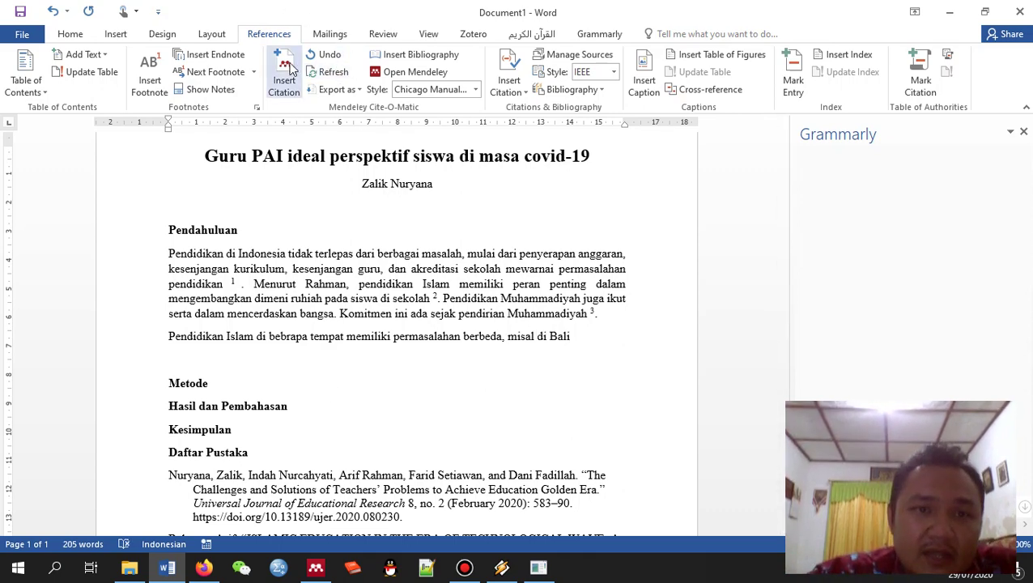
pyautogui.click(684, 382)
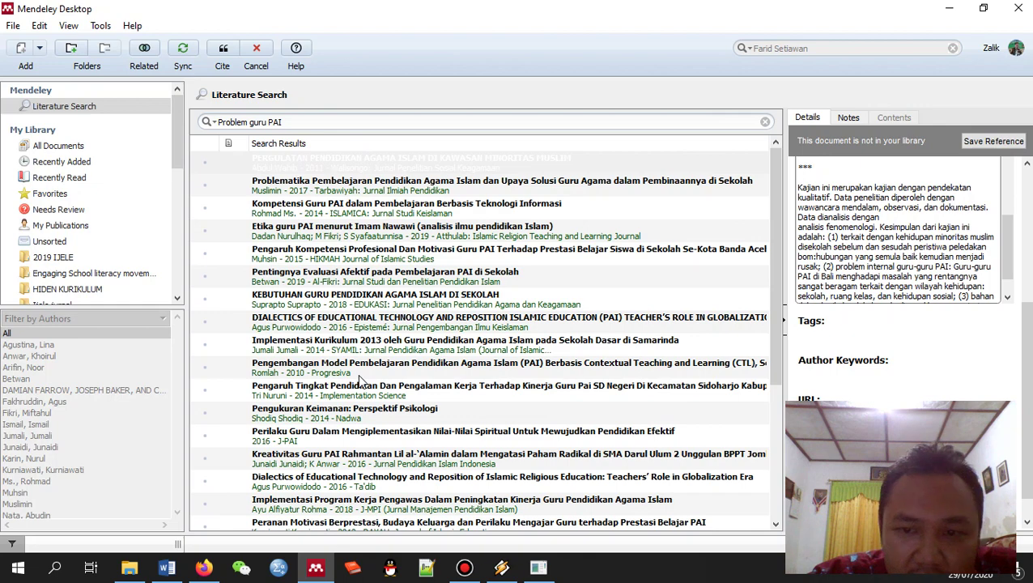
pyautogui.click(440, 307)
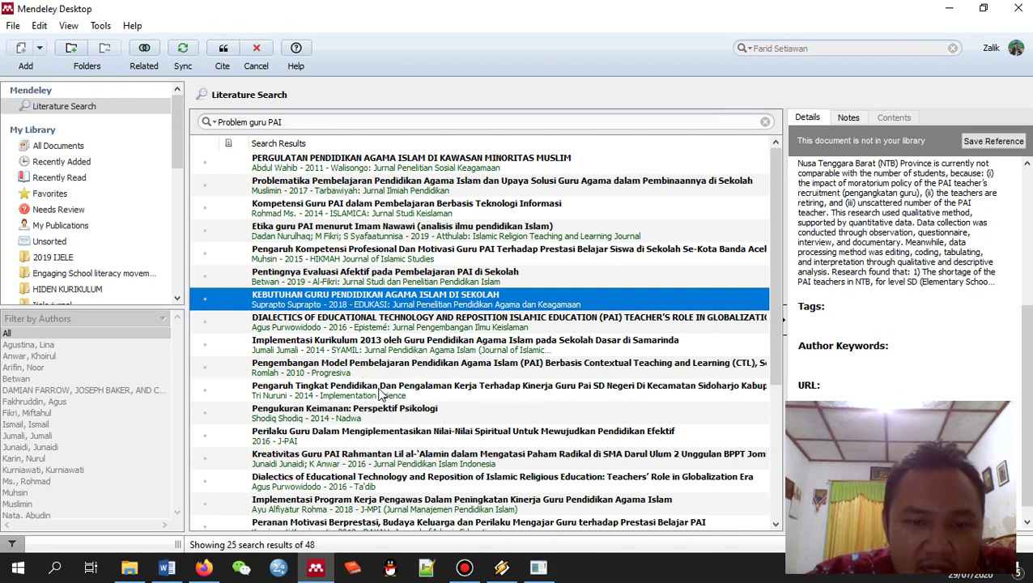
pyautogui.keyDown('ctrl'); pyautogui.click(327, 235); pyautogui.keyUp('ctrl')
pyautogui.keyDown('ctrl'); pyautogui.click(315, 207); pyautogui.keyUp('ctrl')
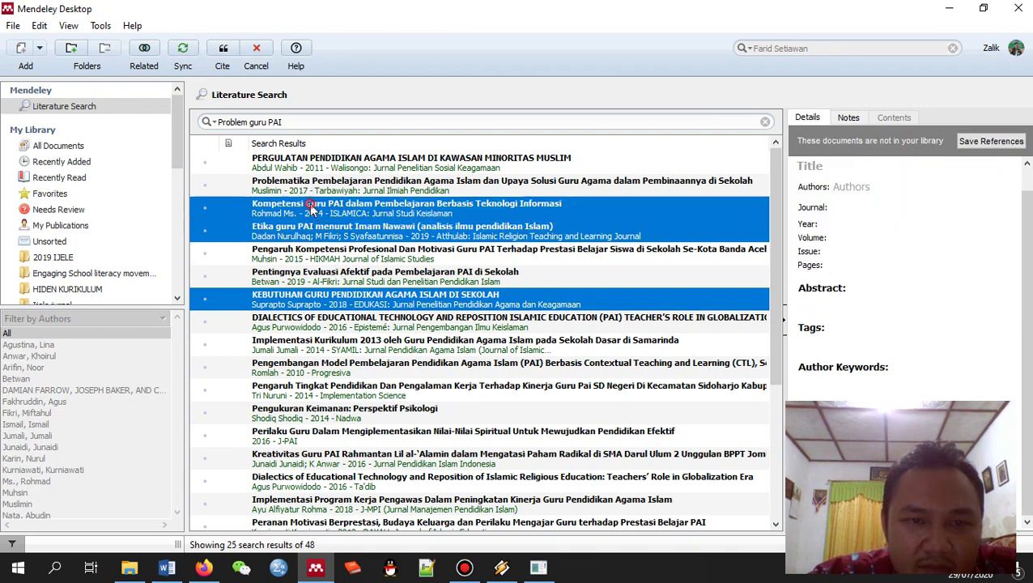
pyautogui.keyDown('ctrl'); pyautogui.click(332, 186); pyautogui.keyUp('ctrl')
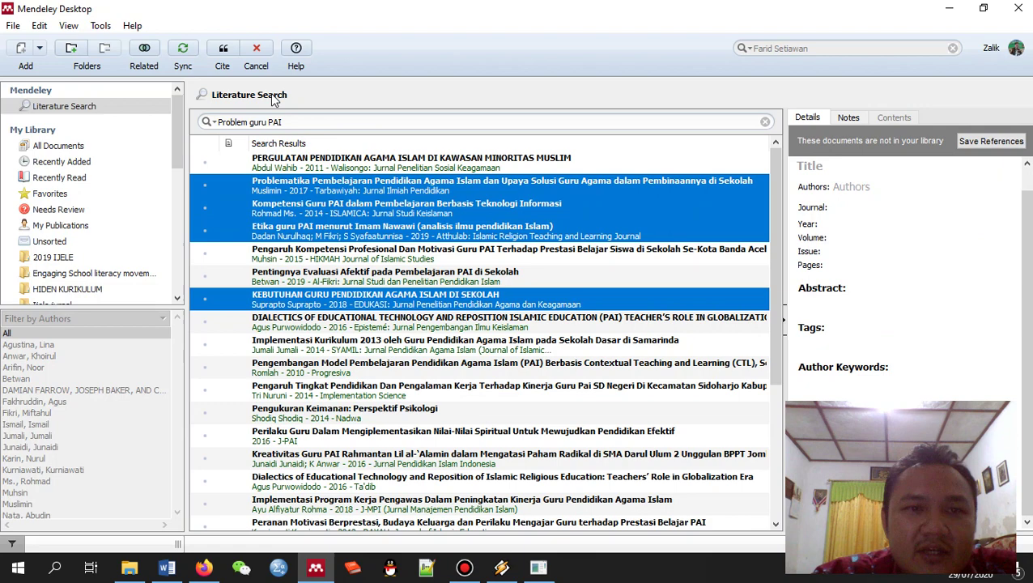
pyautogui.click(224, 50)
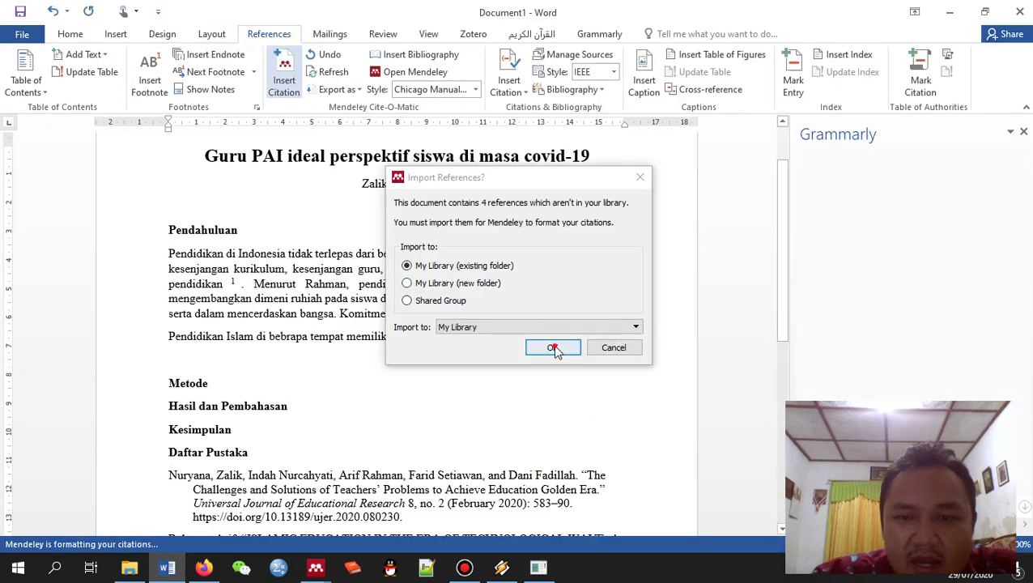
pyautogui.click(552, 347)
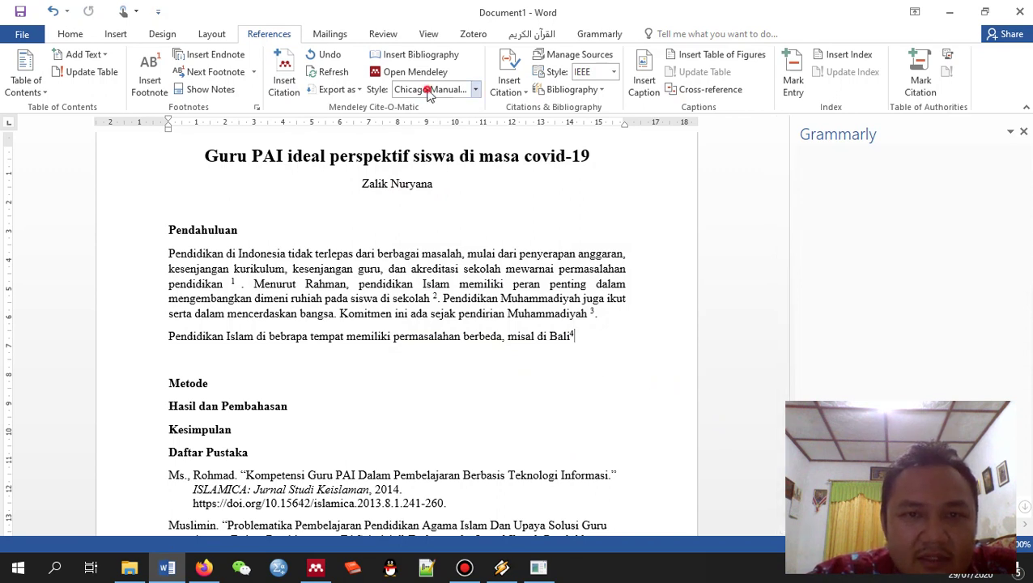
# Switch the Mendeley citation style to American Psychological Association 6th edition and to IEEE, and review the numbered Daftar Pustaka
pyautogui.click(476, 89)
pyautogui.click(465, 122)
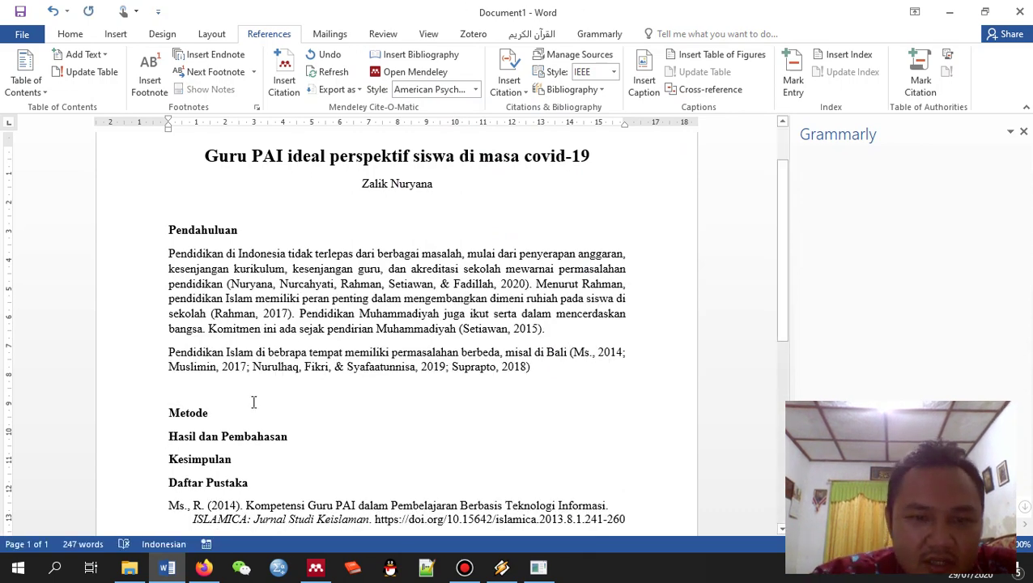
pyautogui.click(475, 89)
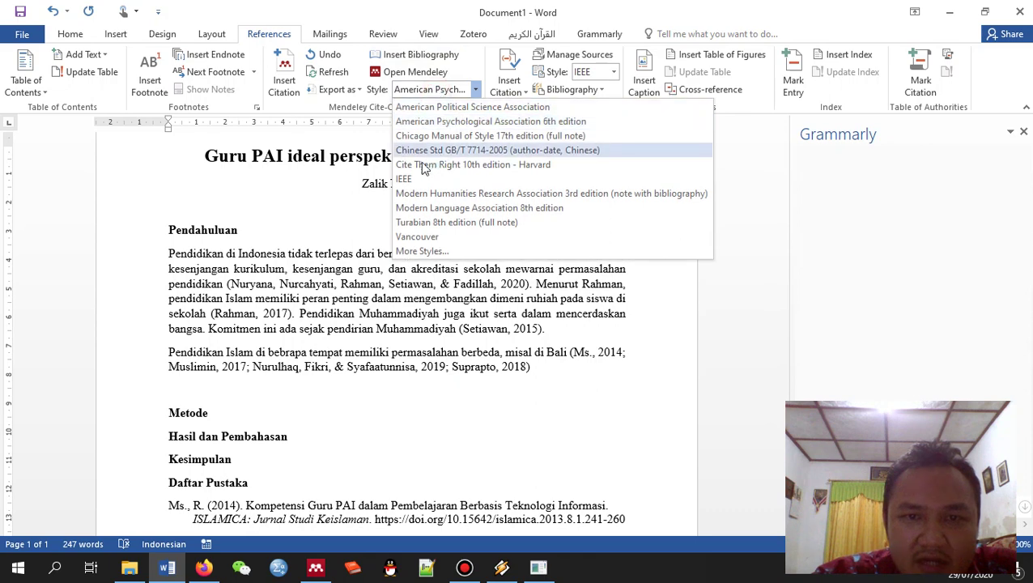
pyautogui.click(415, 180)
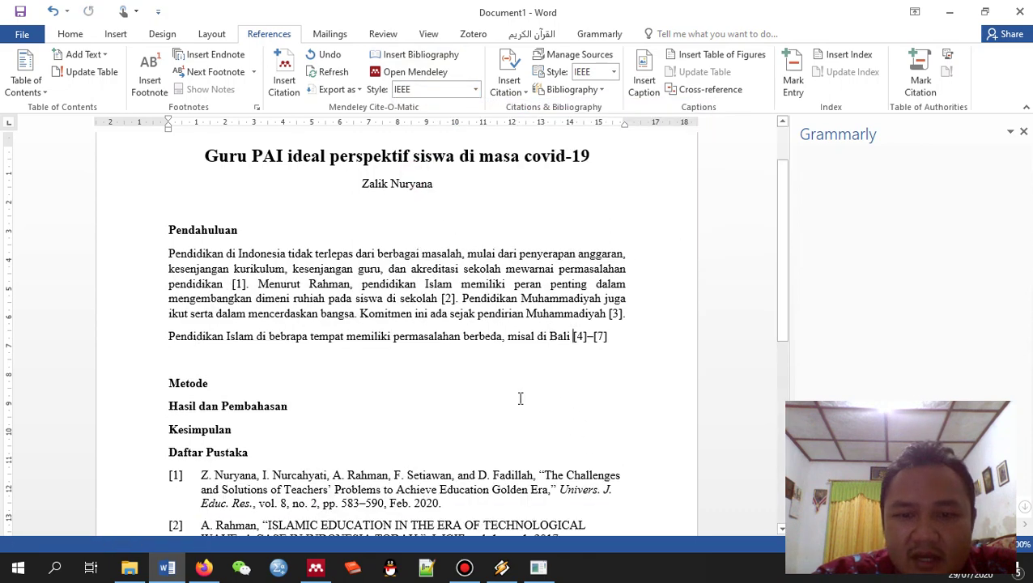
pyautogui.scroll(-8, 590, 361)
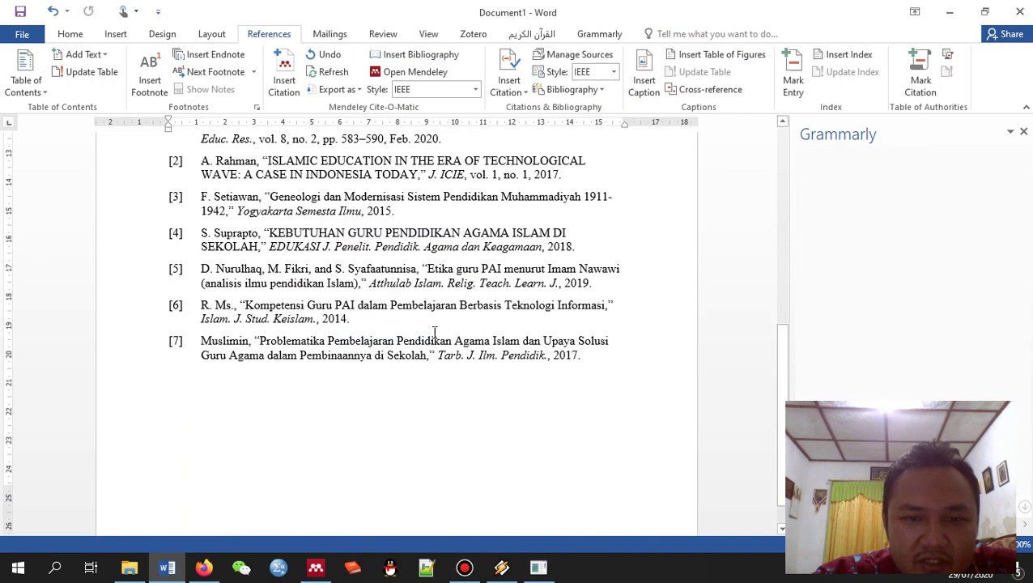
pyautogui.scroll(6, 424, 359)
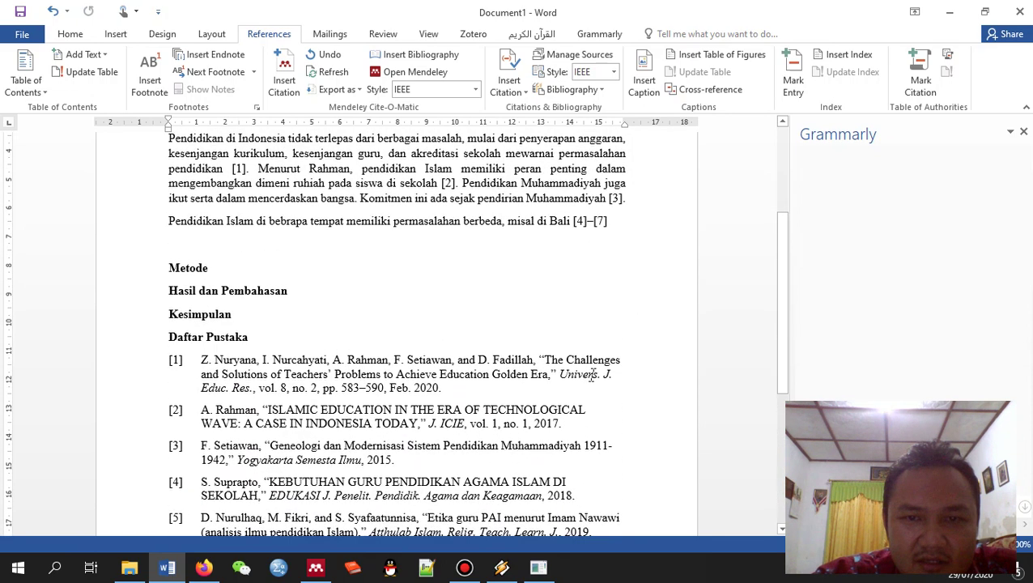
# Set the Mendeley citation style to American Psychological Association 6th edition and review the entries in the Daftar Pustaka
pyautogui.click(474, 89)
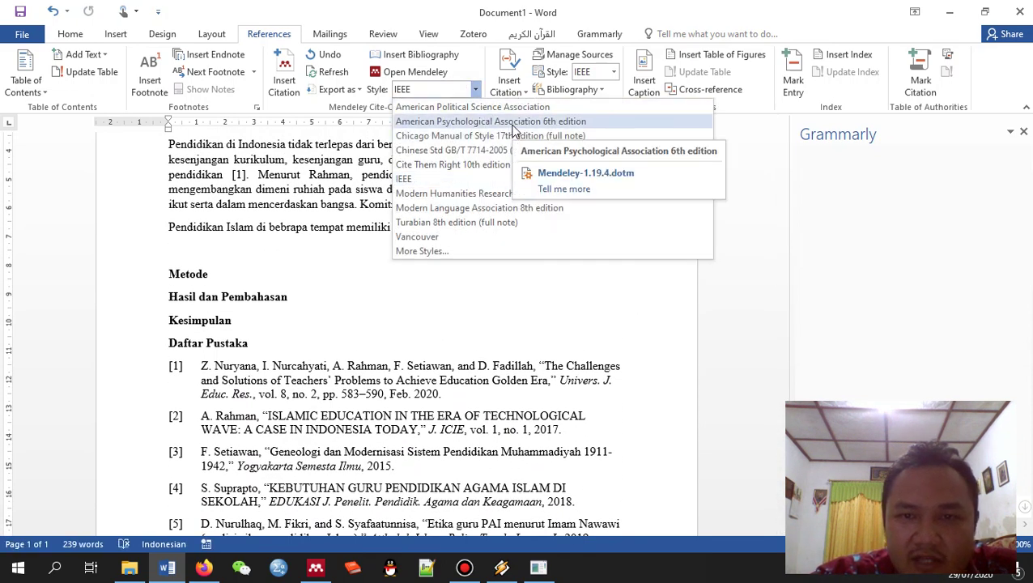
pyautogui.click(514, 122)
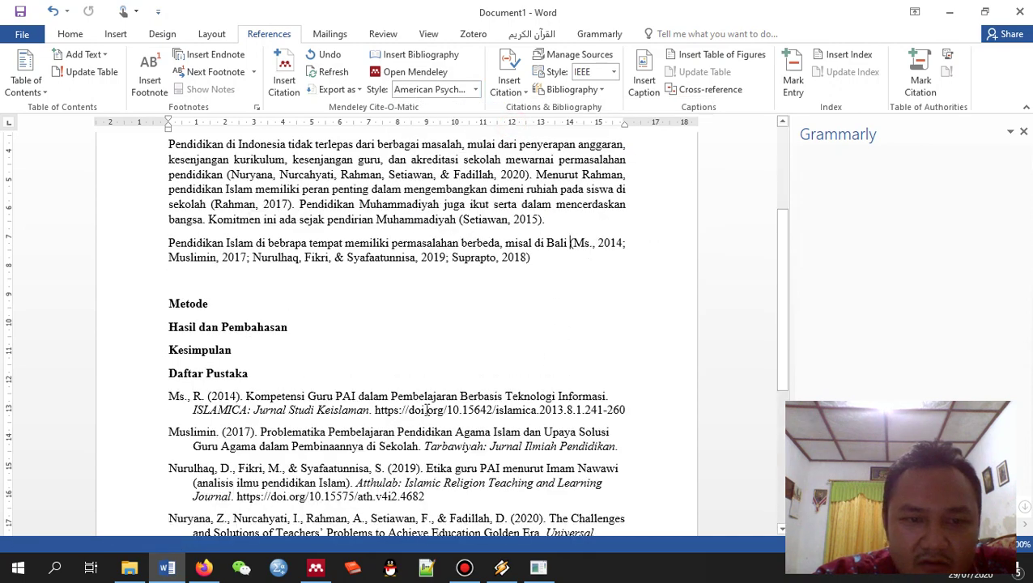
pyautogui.scroll(-3, 425, 407)
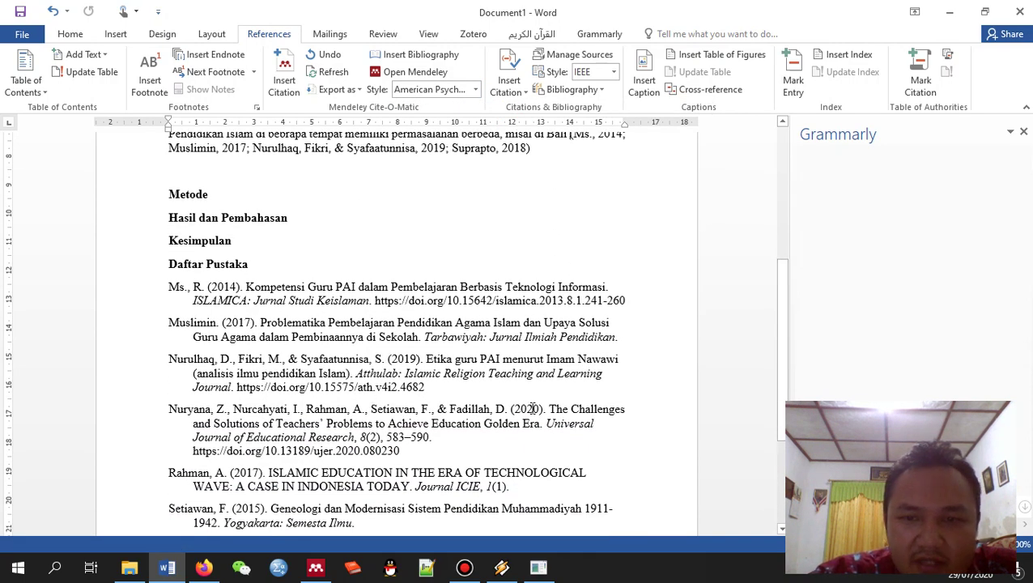
pyautogui.scroll(-4, 533, 409)
pyautogui.scroll(3, 567, 409)
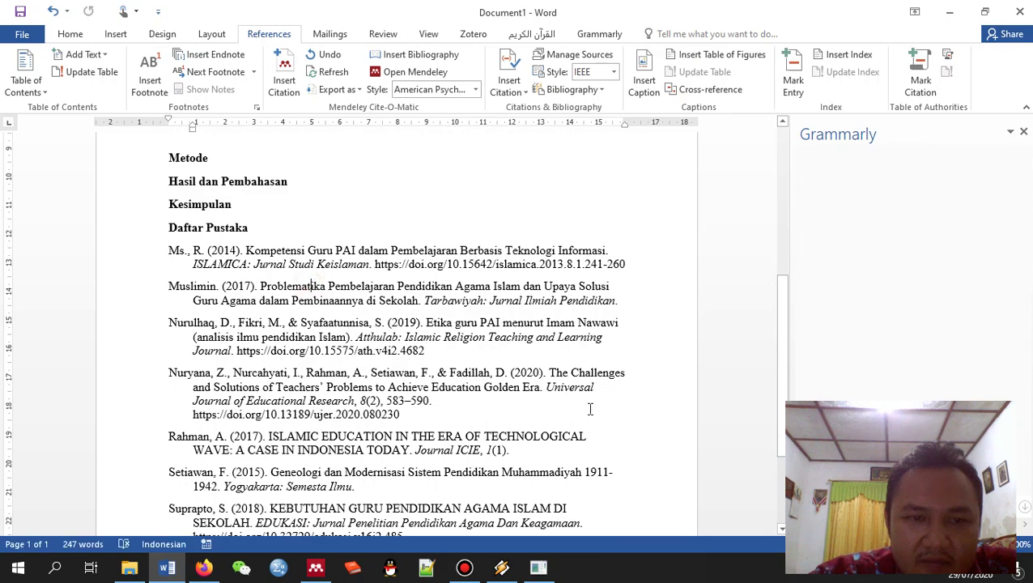
pyautogui.scroll(-3, 590, 409)
pyautogui.scroll(1, 559, 390)
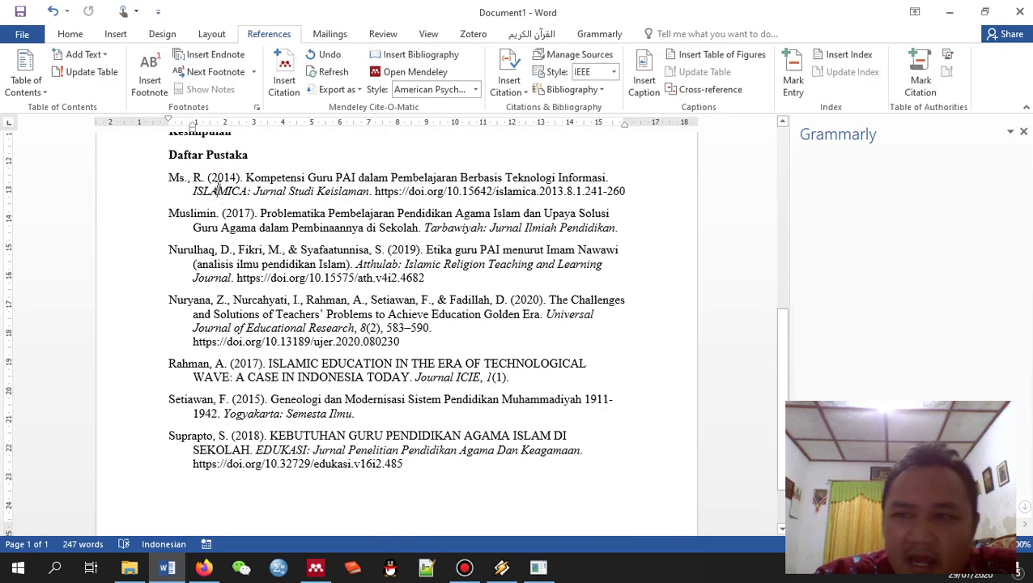
# Open the multi-source citation after "Bali" for editing and go from it to the Mendeley library
pyautogui.scroll(7, 557, 330)
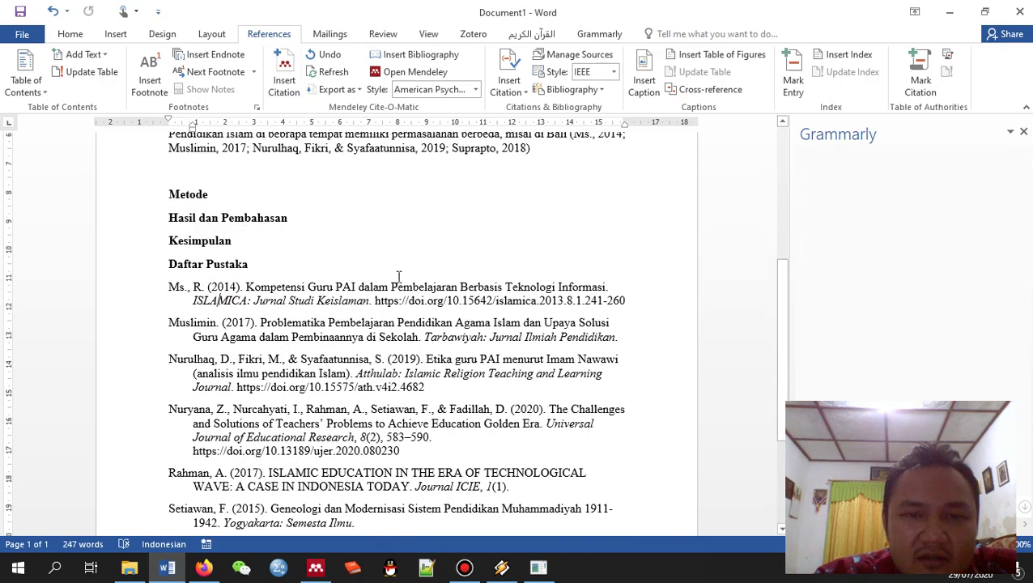
pyautogui.scroll(1, 557, 330)
pyautogui.click(595, 316)
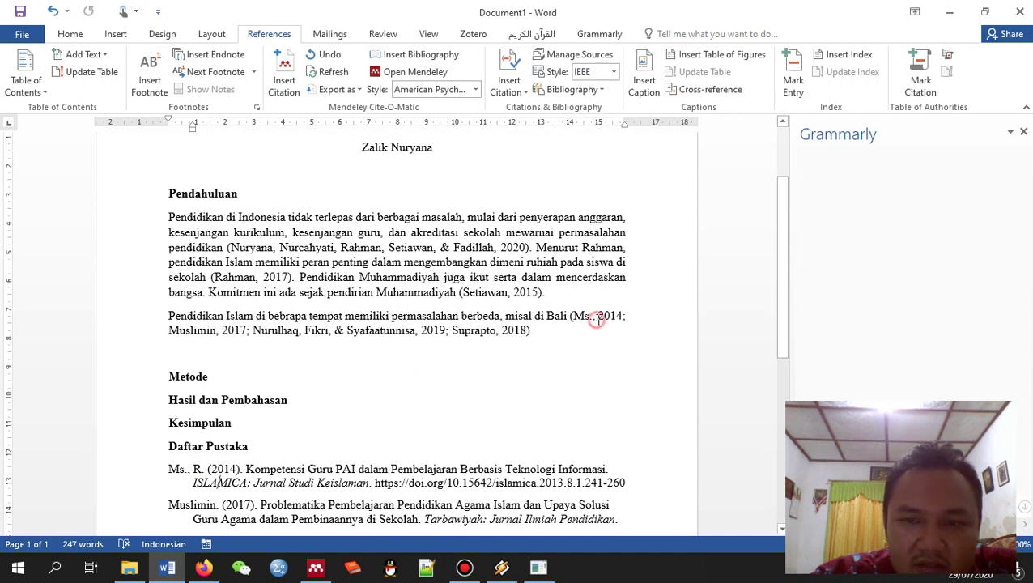
pyautogui.click(284, 80)
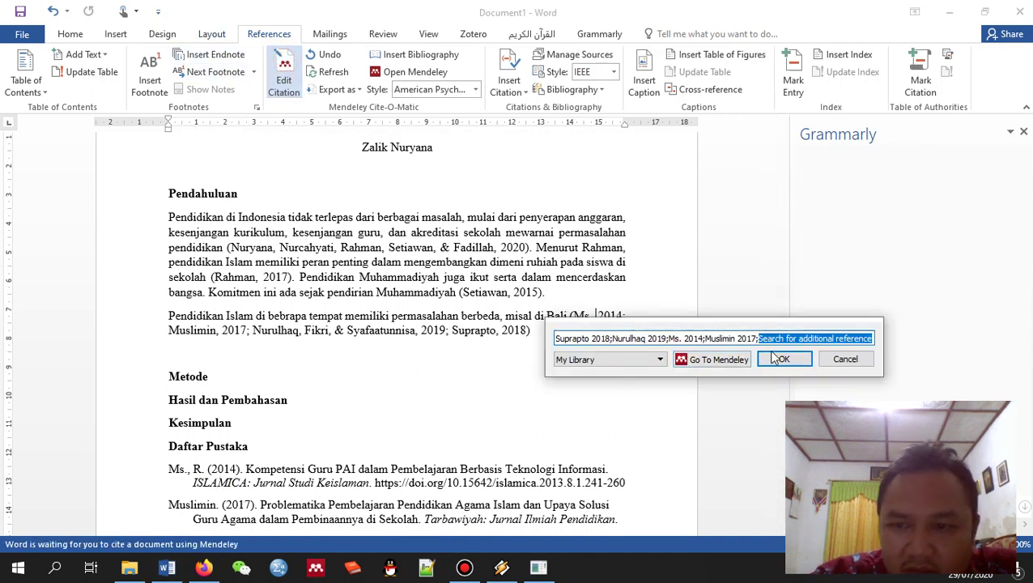
pyautogui.click(599, 339)
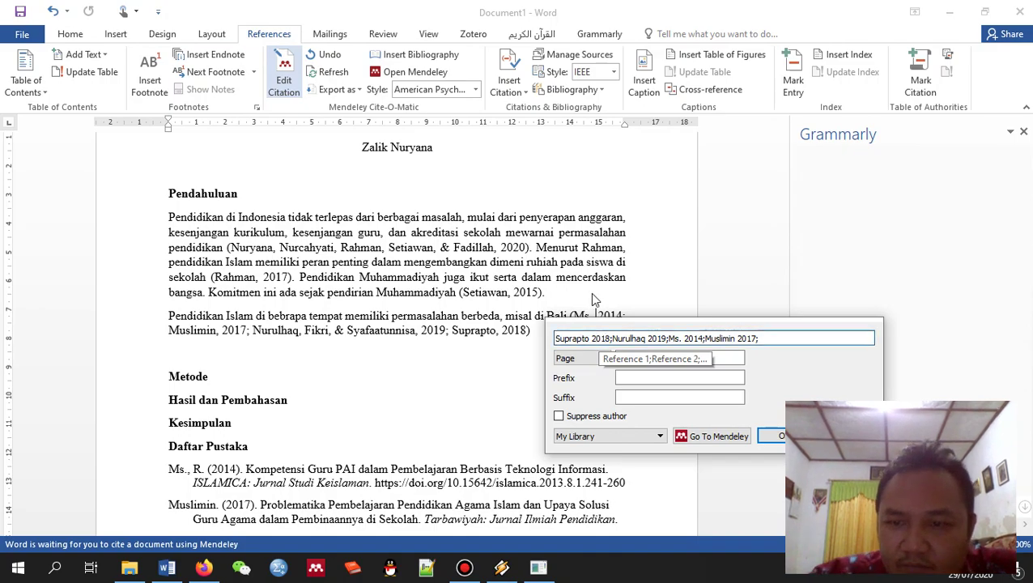
pyautogui.click(693, 437)
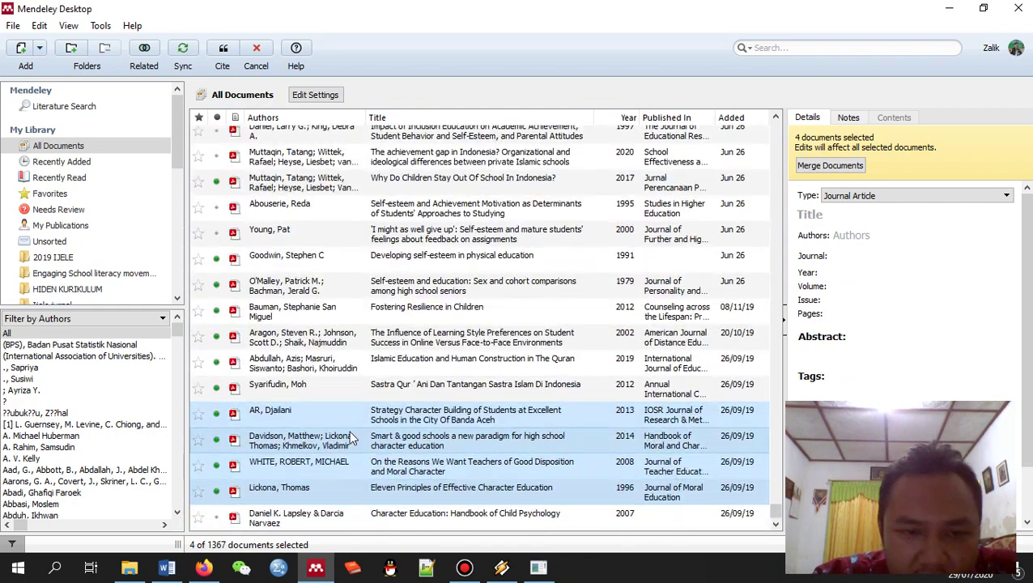
# Re-enter the author of "Strategy Character Building of Students at Excellent Schools in the City Of Banda Aceh" with the full name as the last name
pyautogui.click(329, 415)
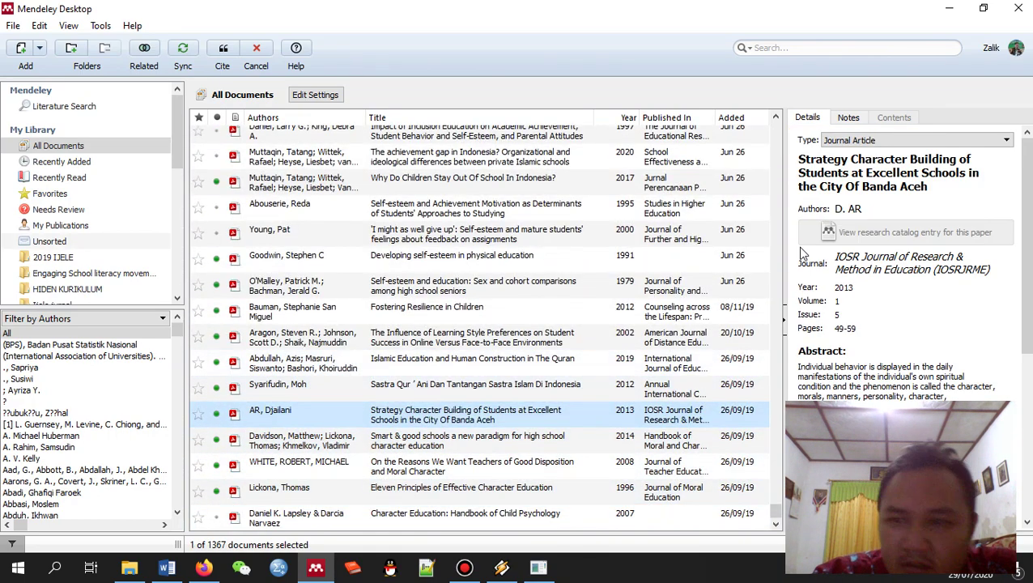
pyautogui.click(880, 208)
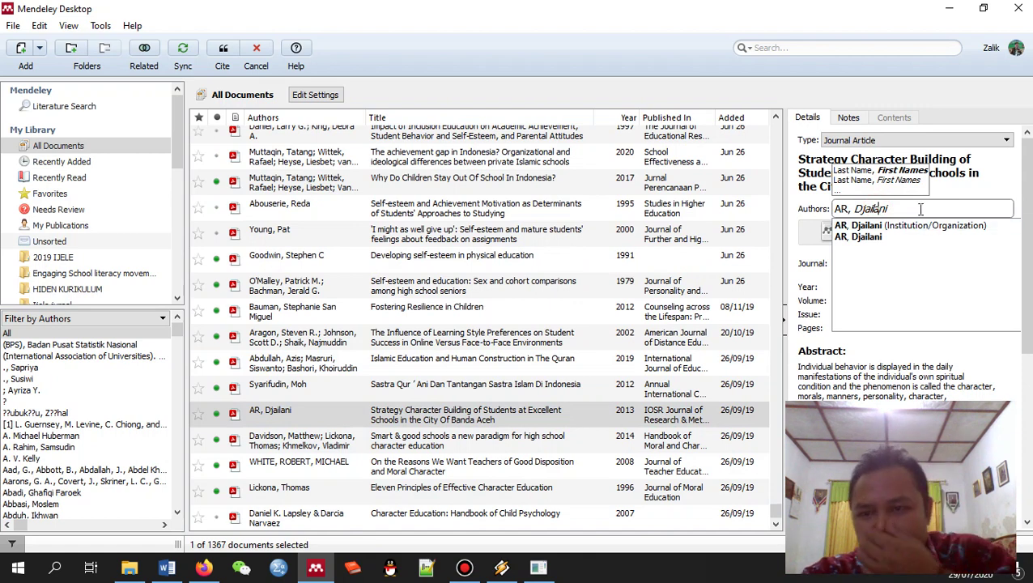
pyautogui.doubleClick(875, 209)
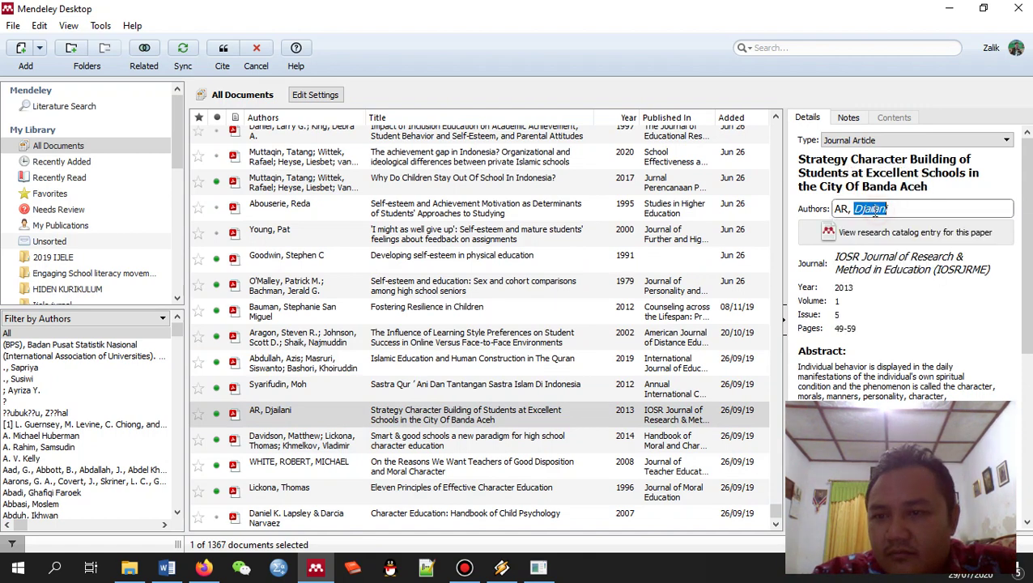
pyautogui.moveTo(911, 207); pyautogui.dragTo(859, 209)
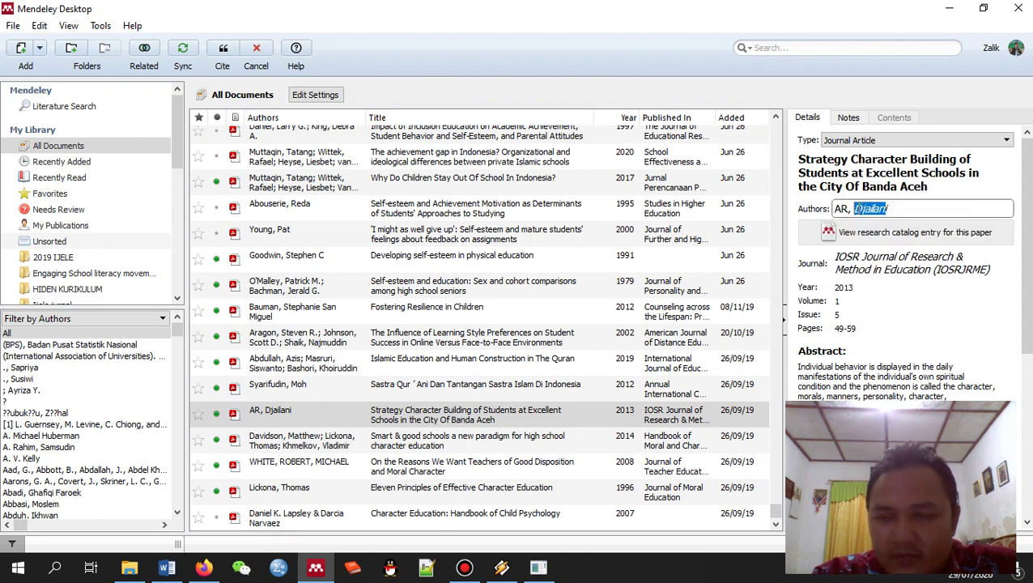
pyautogui.press('BackSpace')
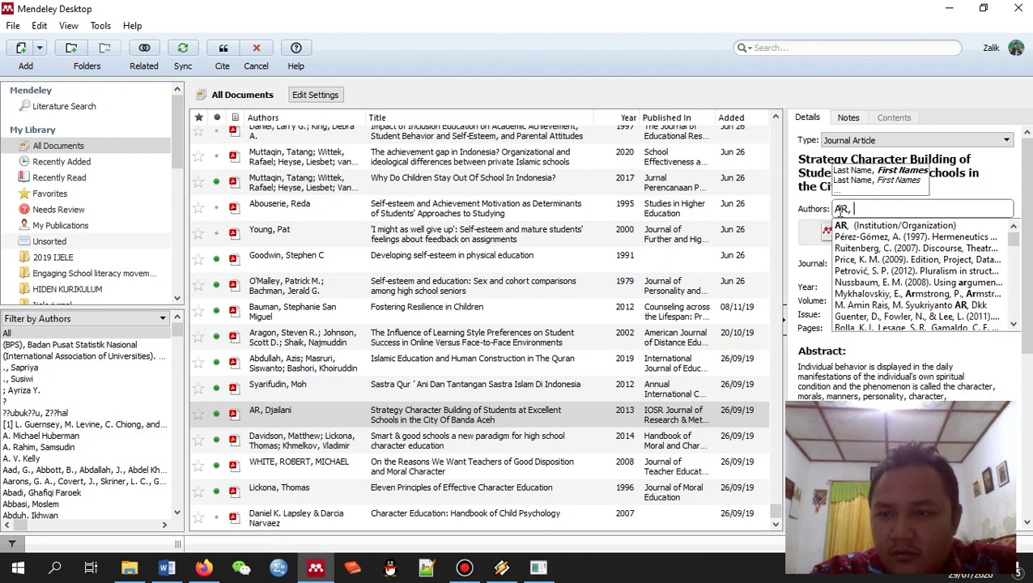
pyautogui.click(841, 209)
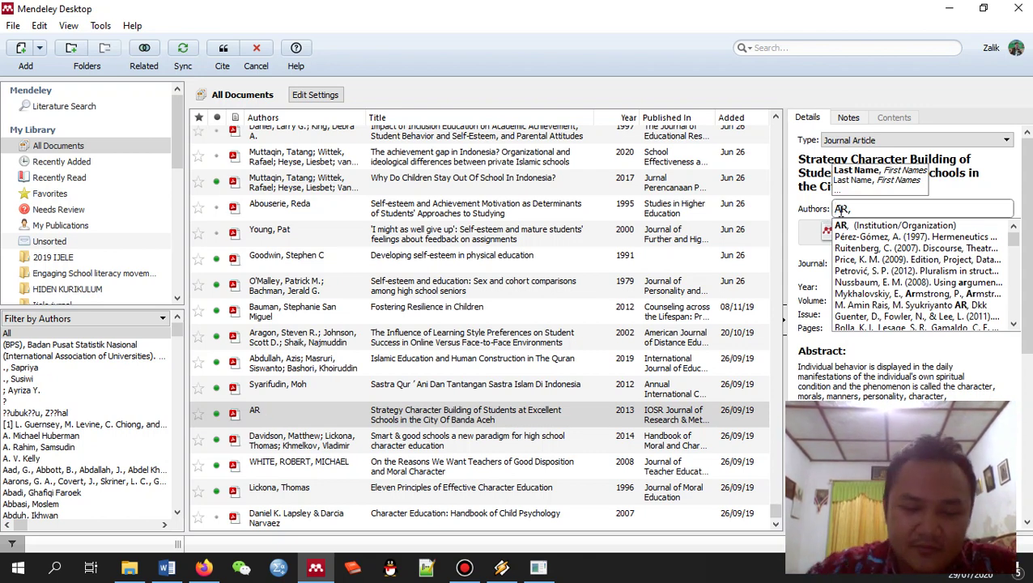
pyautogui.write('Djailani')
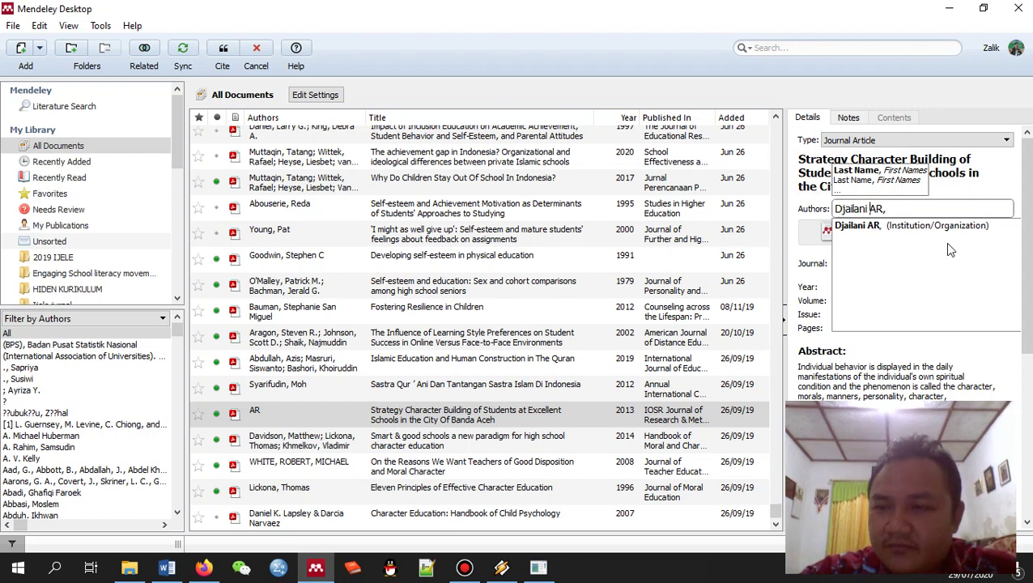
pyautogui.click(968, 226)
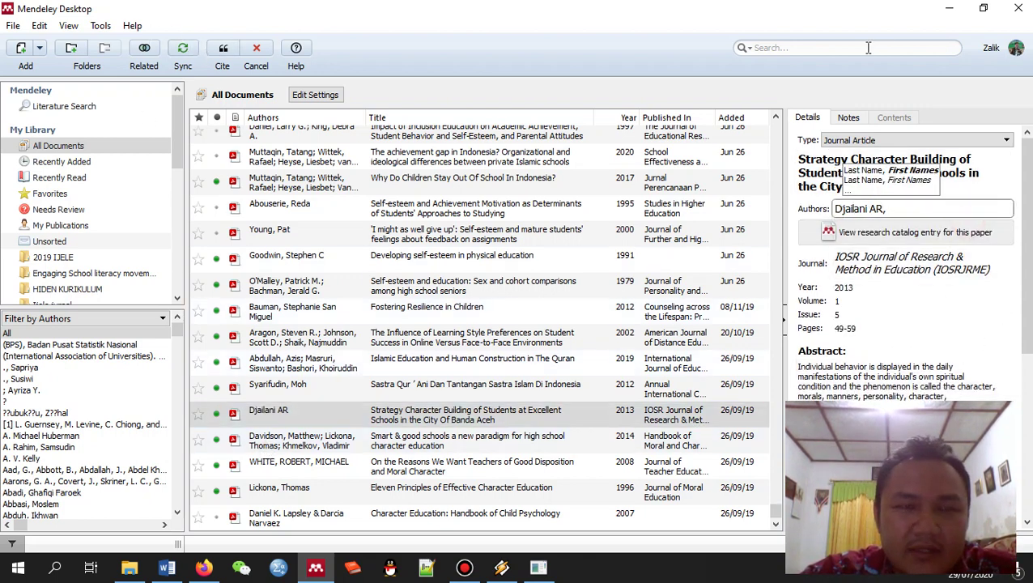
# Return to Word, refresh the Mendeley citations and check the author names in the Daftar Pustaka
pyautogui.click(949, 9)
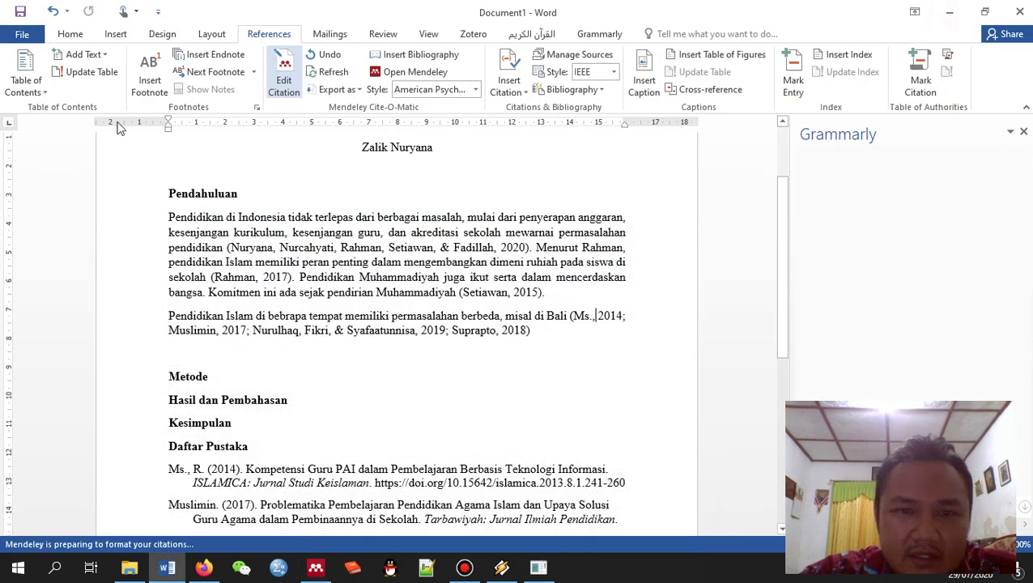
pyautogui.click(330, 74)
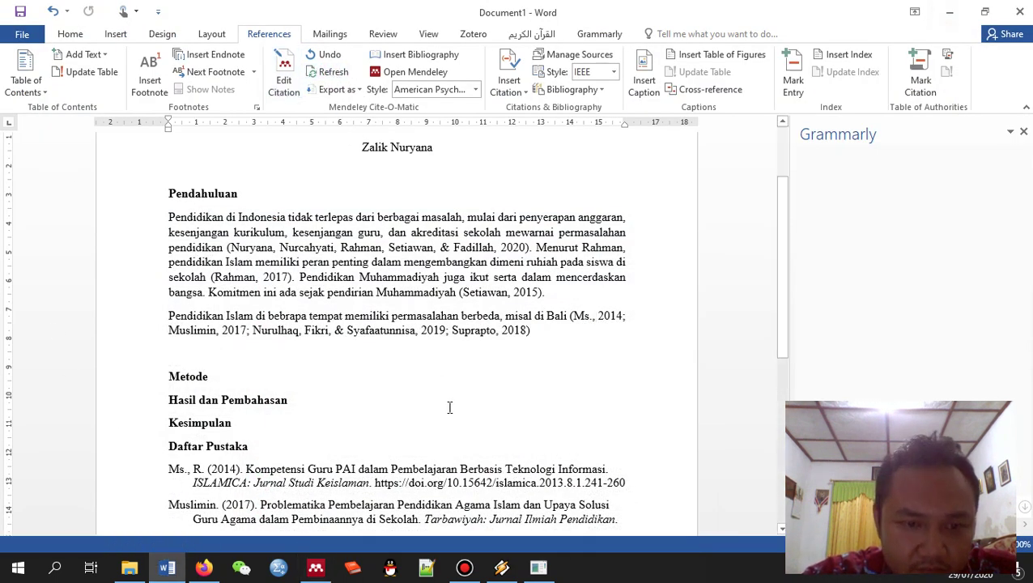
pyautogui.click(331, 72)
pyautogui.scroll(-3, 417, 296)
pyautogui.scroll(-3, 422, 301)
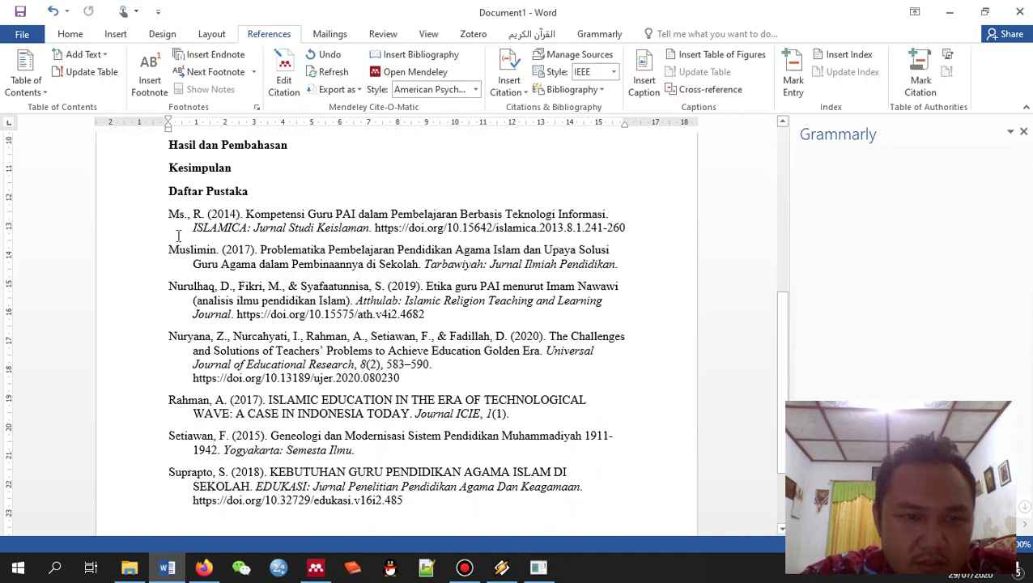
pyautogui.click(191, 214)
# Reopen the multi-source citation after "Bali" in the Pendahuluan for editing and go to its sources in Mendeley
pyautogui.scroll(6, 502, 285)
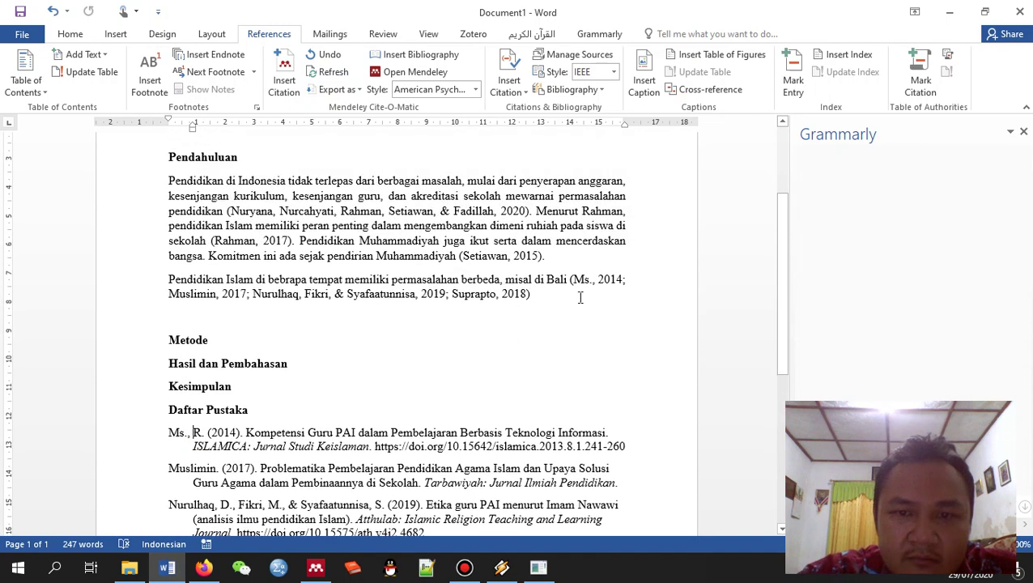
pyautogui.click(284, 81)
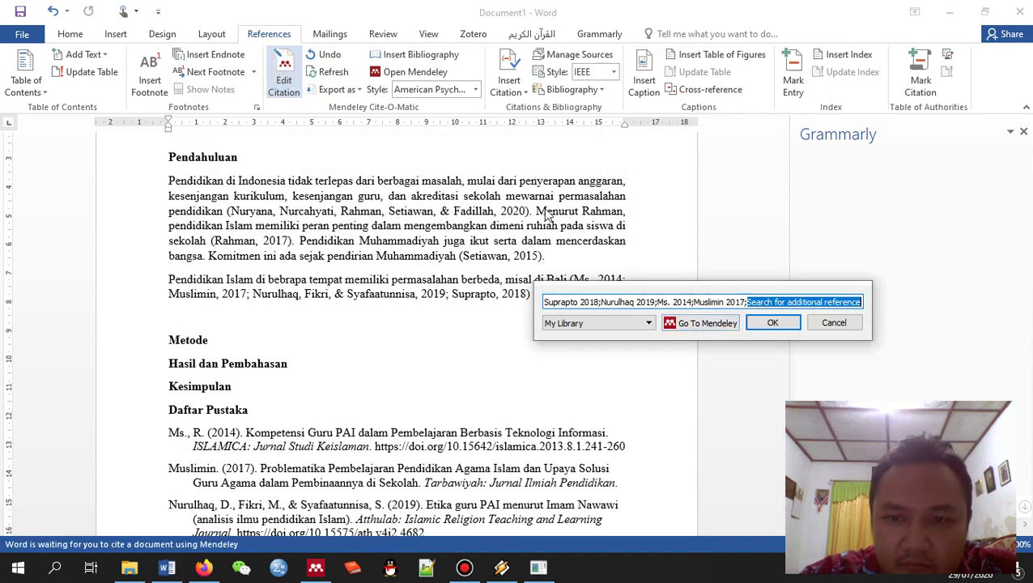
pyautogui.click(703, 323)
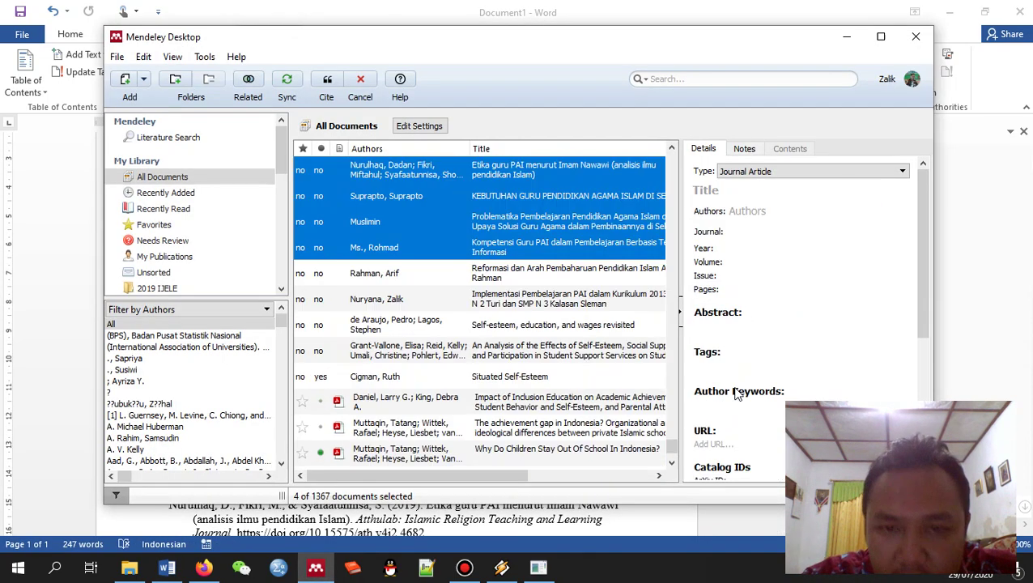
# Swap the author's last and first names for "Kompetensi Guru PAI dalam Pembelajaran Berbasis Teknologi Informasi" and mark its details as correct
pyautogui.click(454, 247)
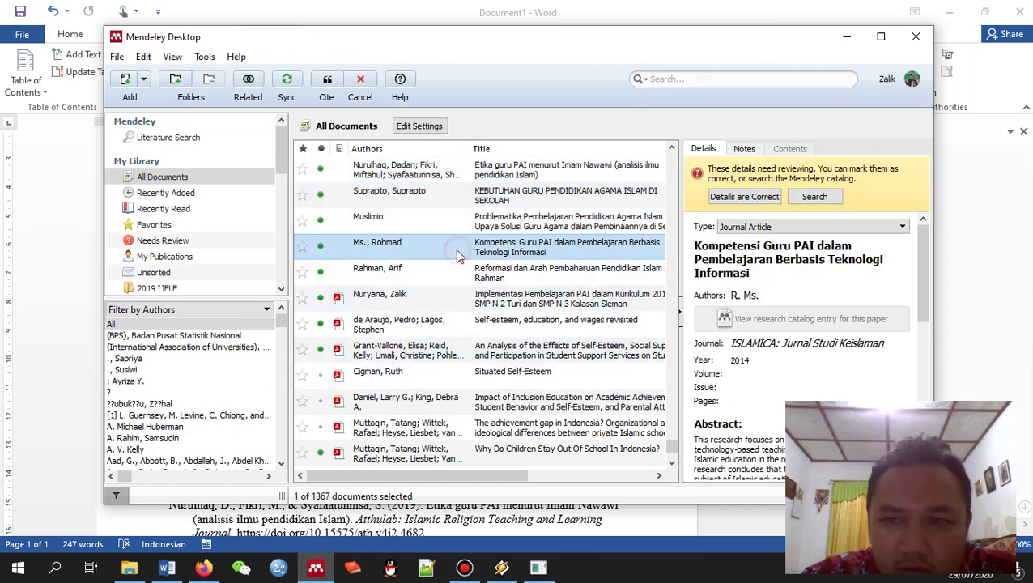
pyautogui.click(797, 295)
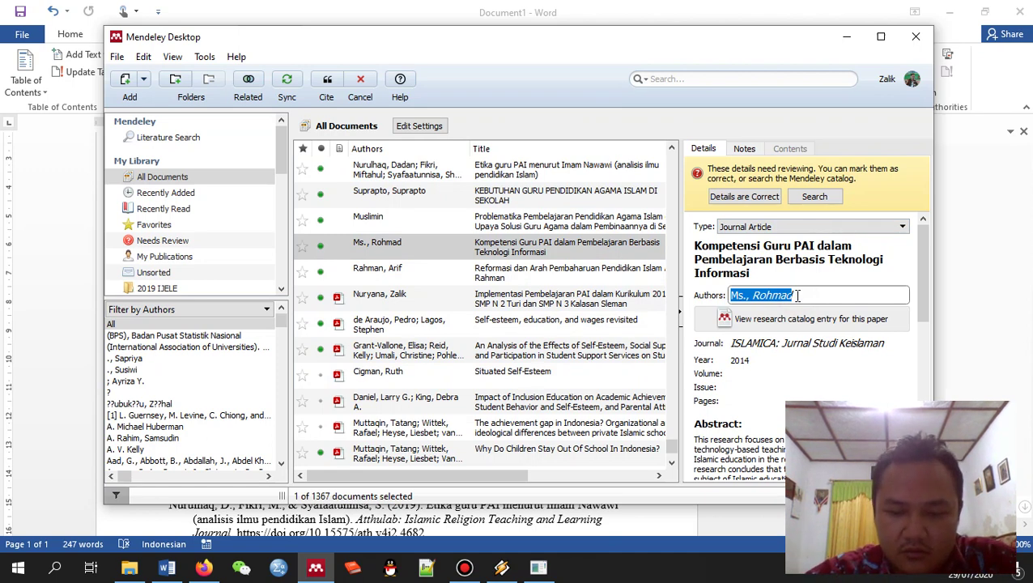
pyautogui.write('Rohmad')
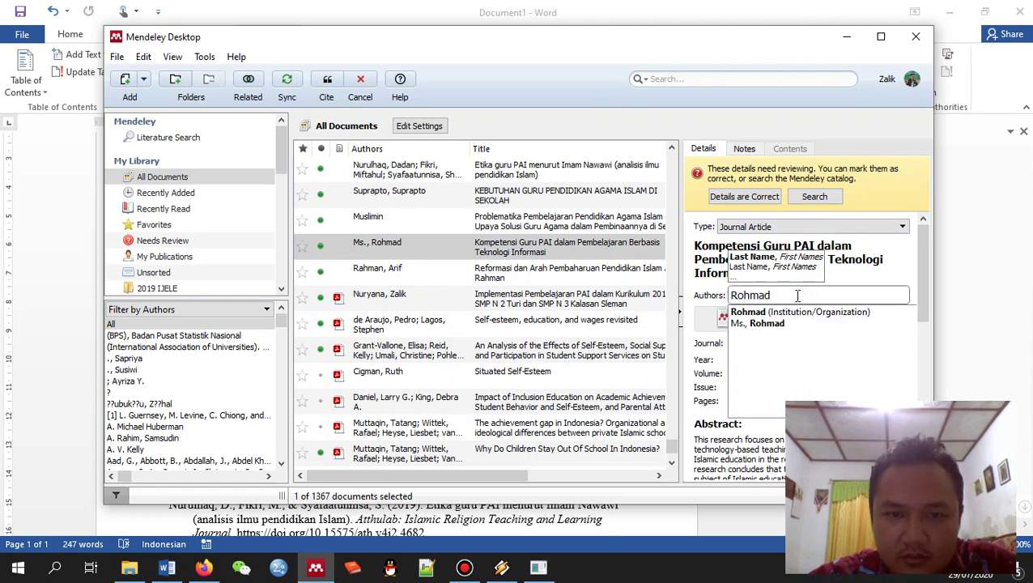
pyautogui.write(',')
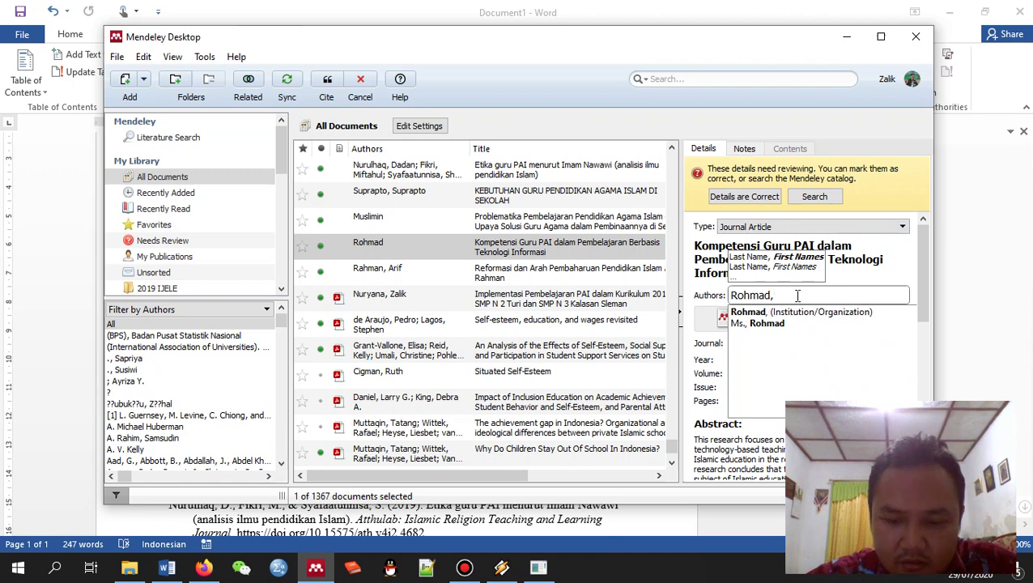
pyautogui.write(' M.')
pyautogui.click(735, 259)
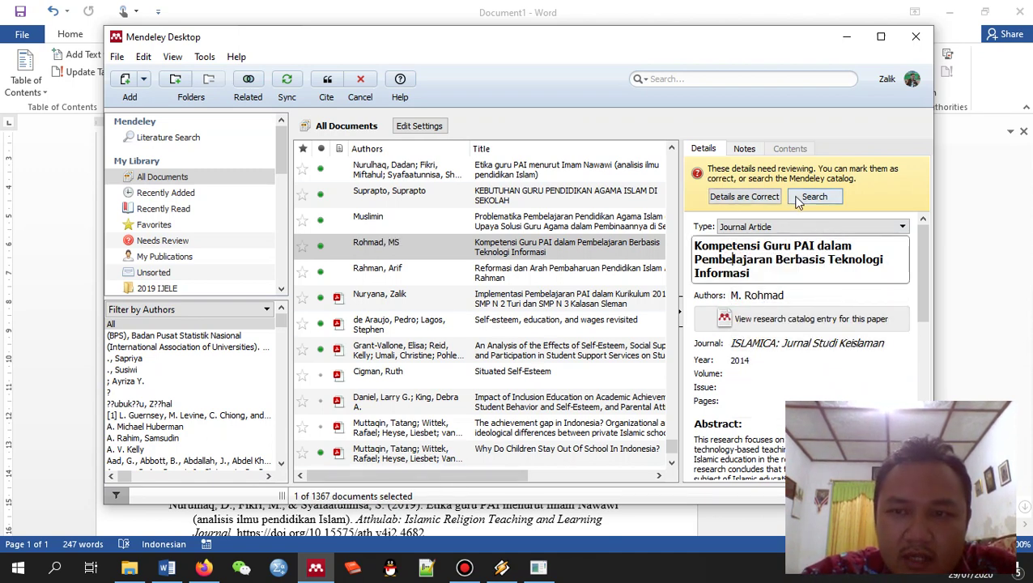
pyautogui.click(750, 196)
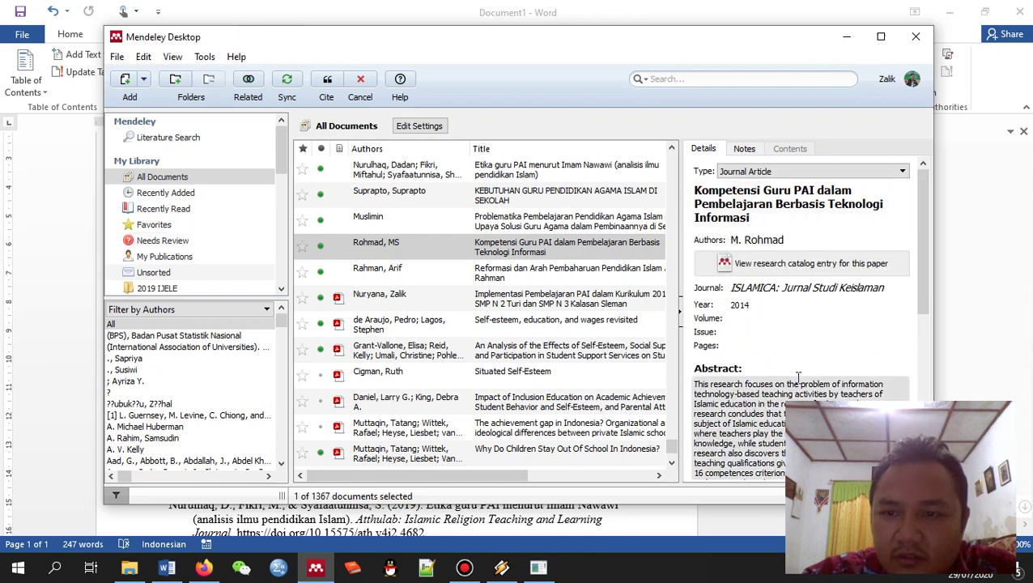
# Return to Word, refresh the citations, and check the corrected 2014 author in the Daftar Pustaka and the Pendahuluan text
pyautogui.click(847, 37)
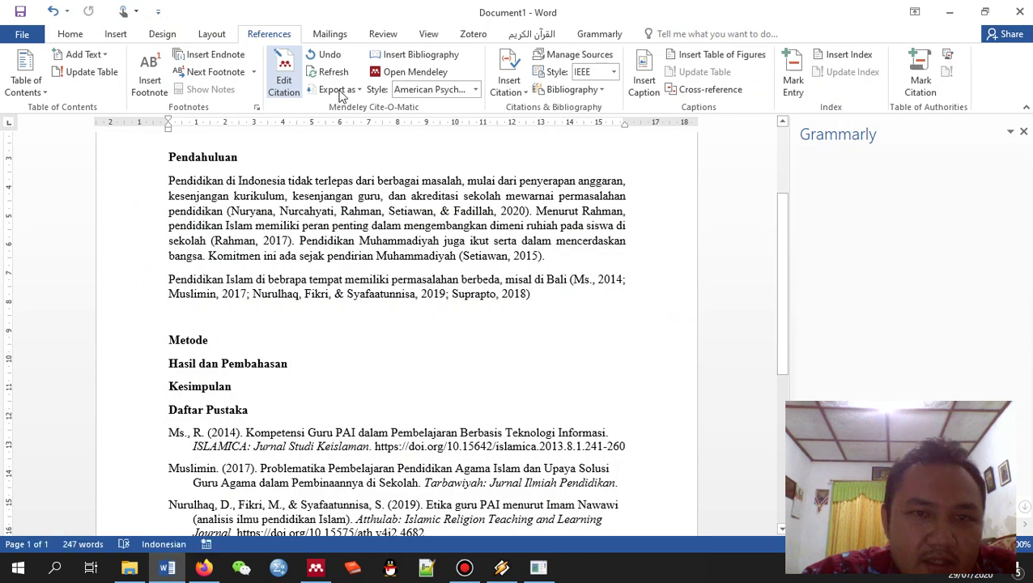
pyautogui.scroll(-5, 452, 354)
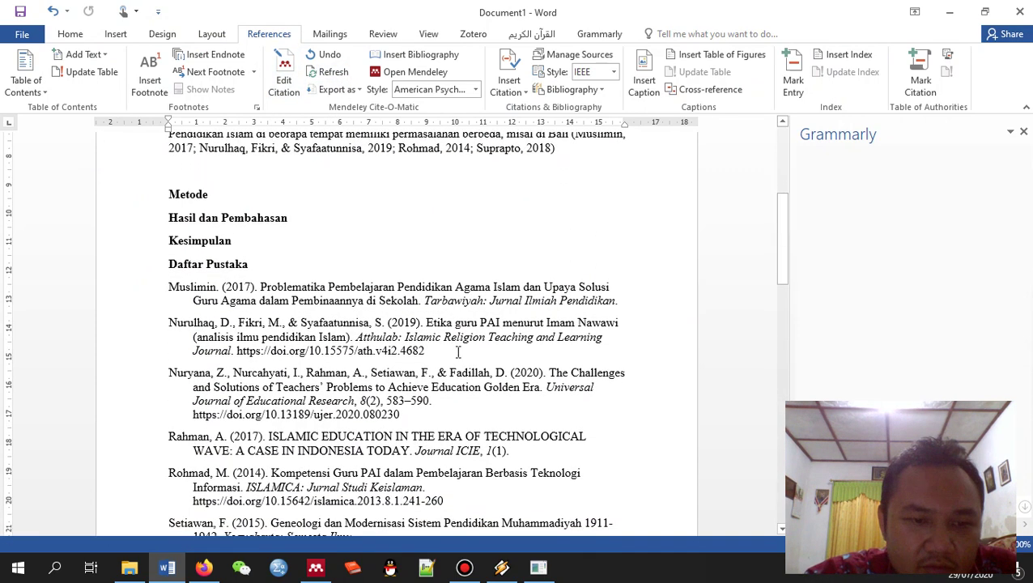
pyautogui.scroll(-1, 271, 385)
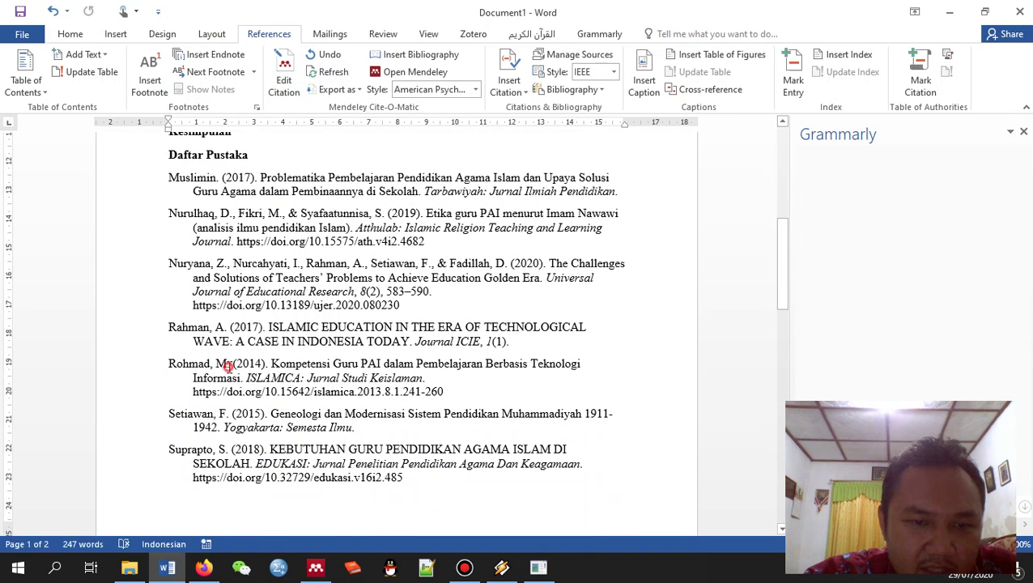
pyautogui.click(229, 363)
pyautogui.scroll(4, 445, 416)
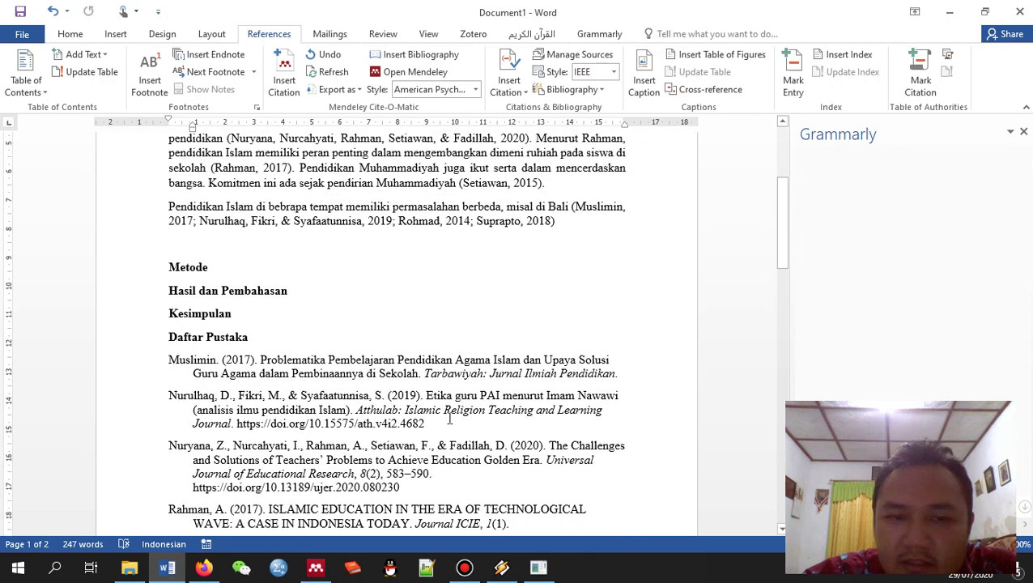
pyautogui.scroll(5, 476, 440)
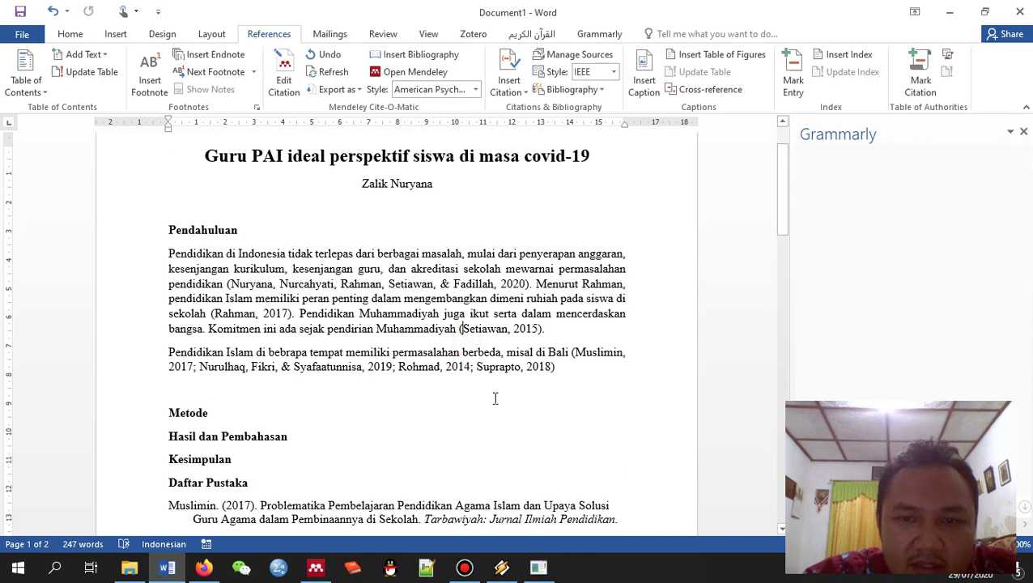
pyautogui.scroll(-4, 519, 411)
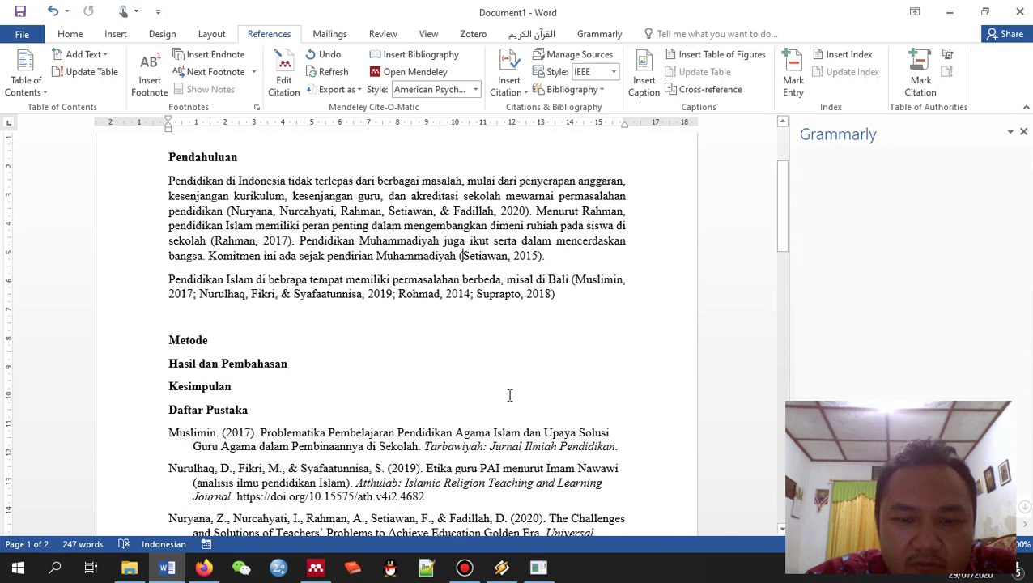
pyautogui.scroll(4, 514, 401)
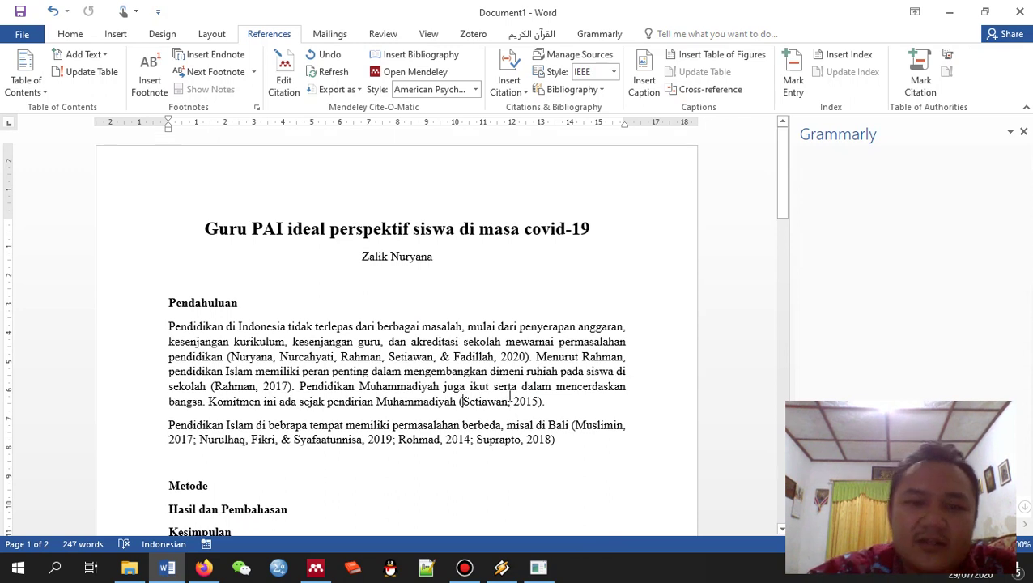